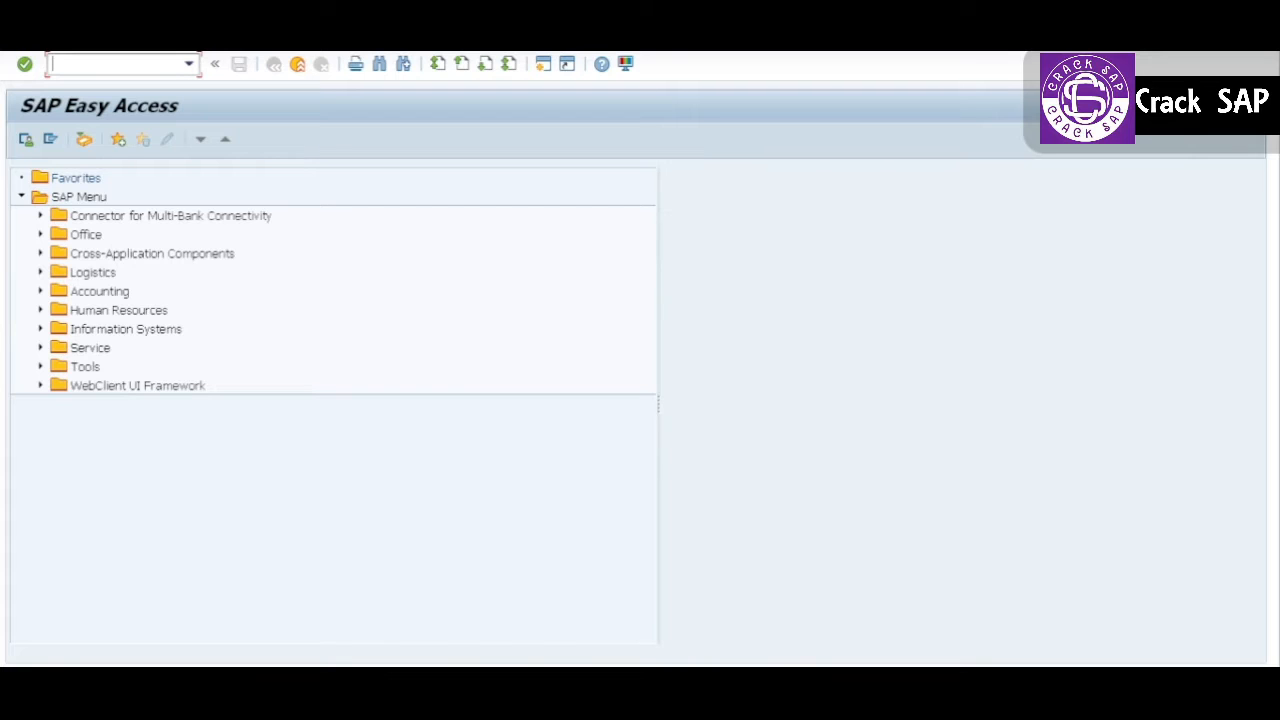
Step: Open the Customer Line Item Display transaction and list the preset customer's open items for company code 1810
mouse_move(743, 706)
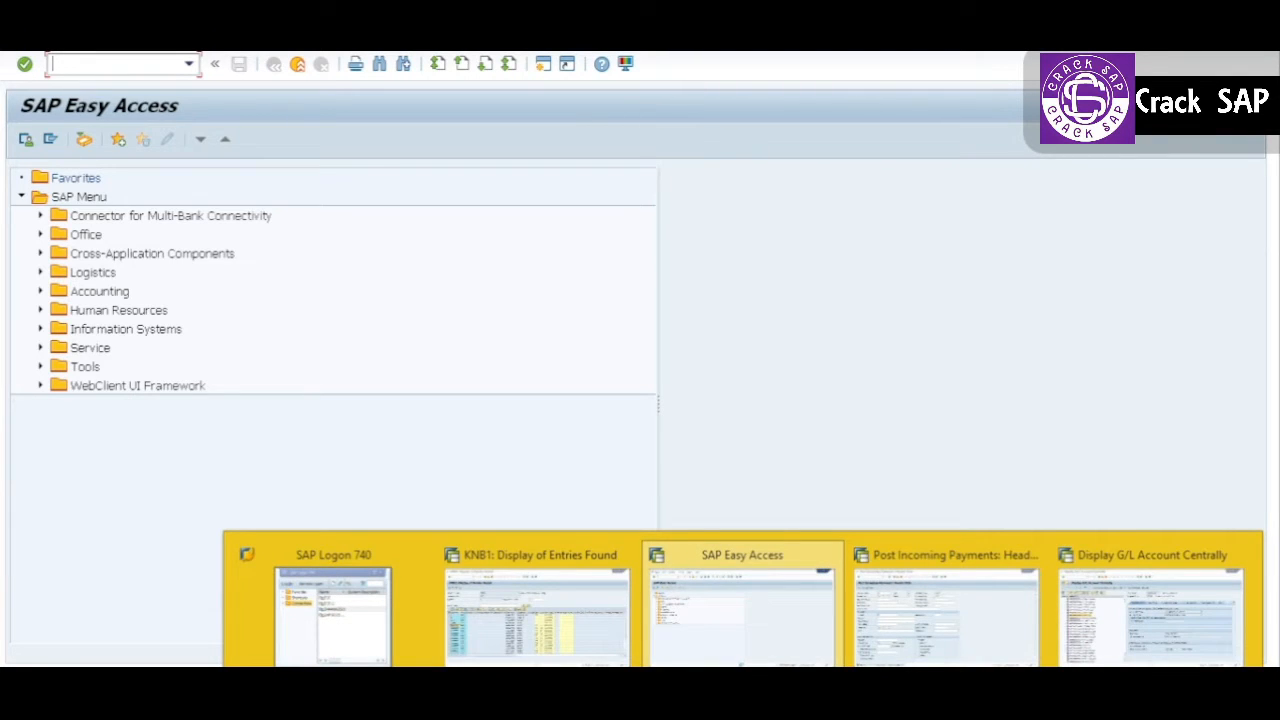
type("fb")
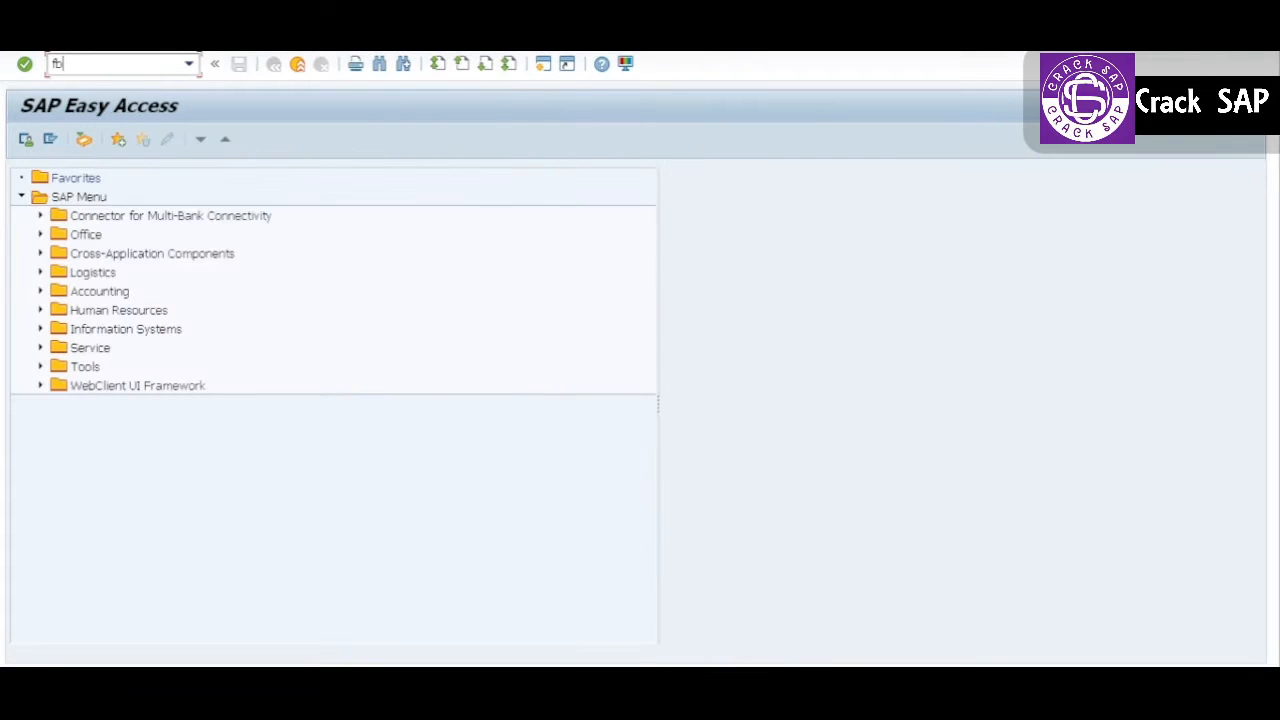
type("l5n")
key("Return")
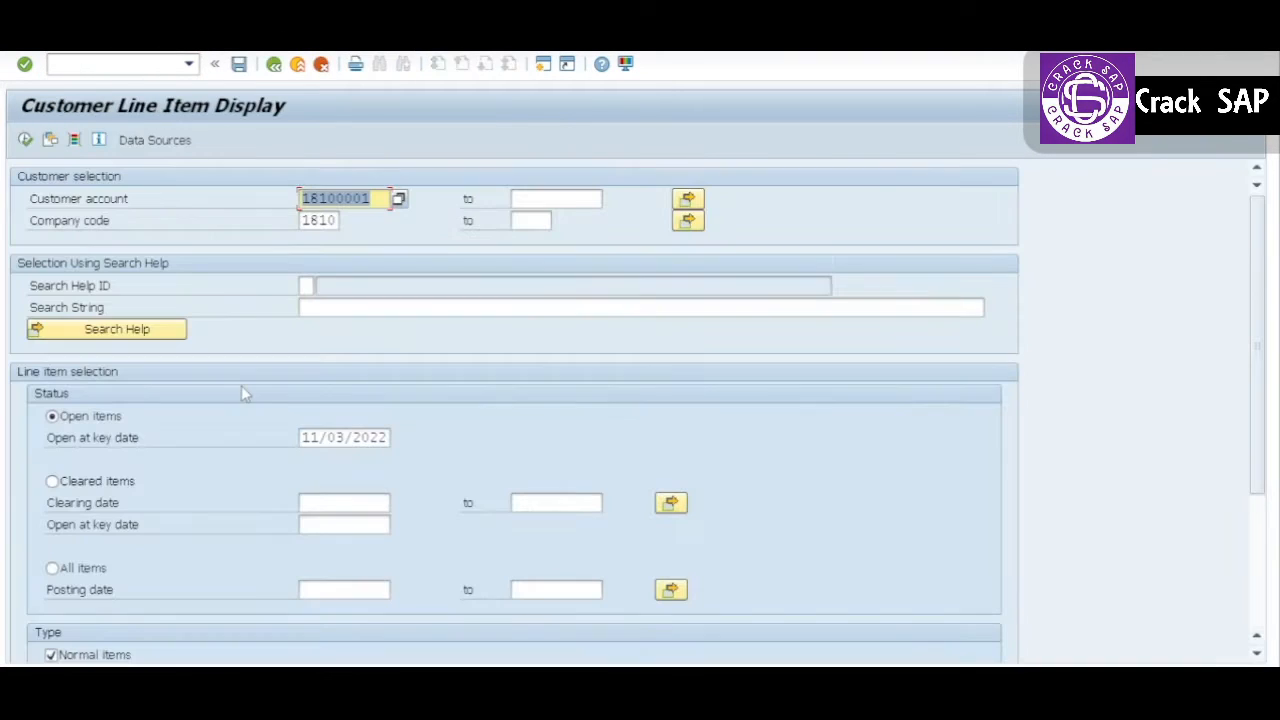
left_click(23, 138)
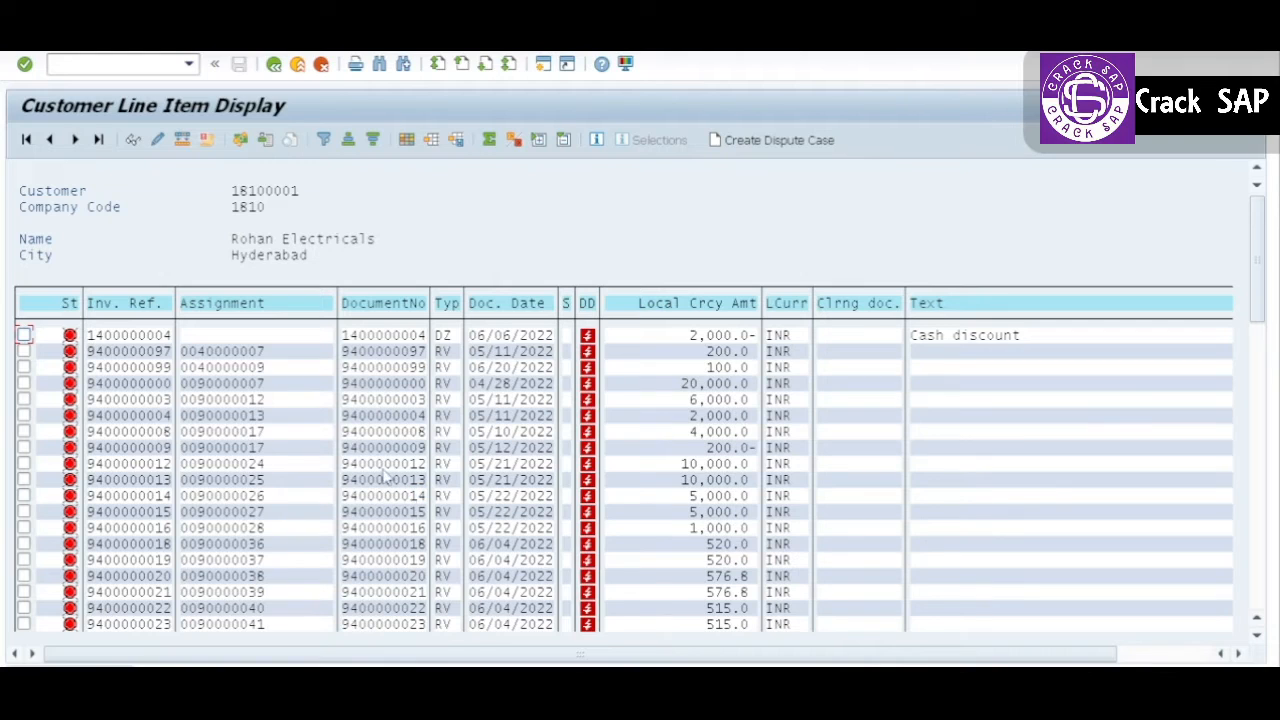
Step: Copy the document number of the 20,000.0 INR invoice dated 04/28/2022 from the line item list
left_click(344, 384)
left_click_drag(344, 383, 430, 383)
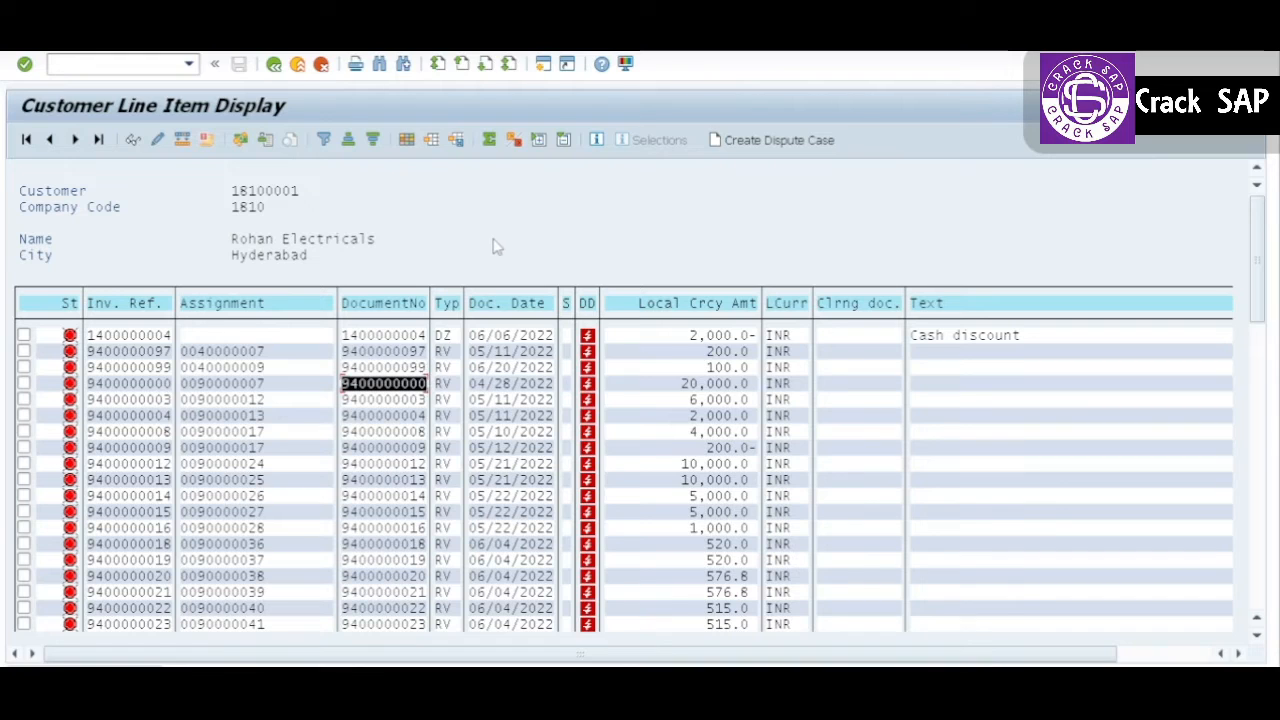
key("ctrl+c")
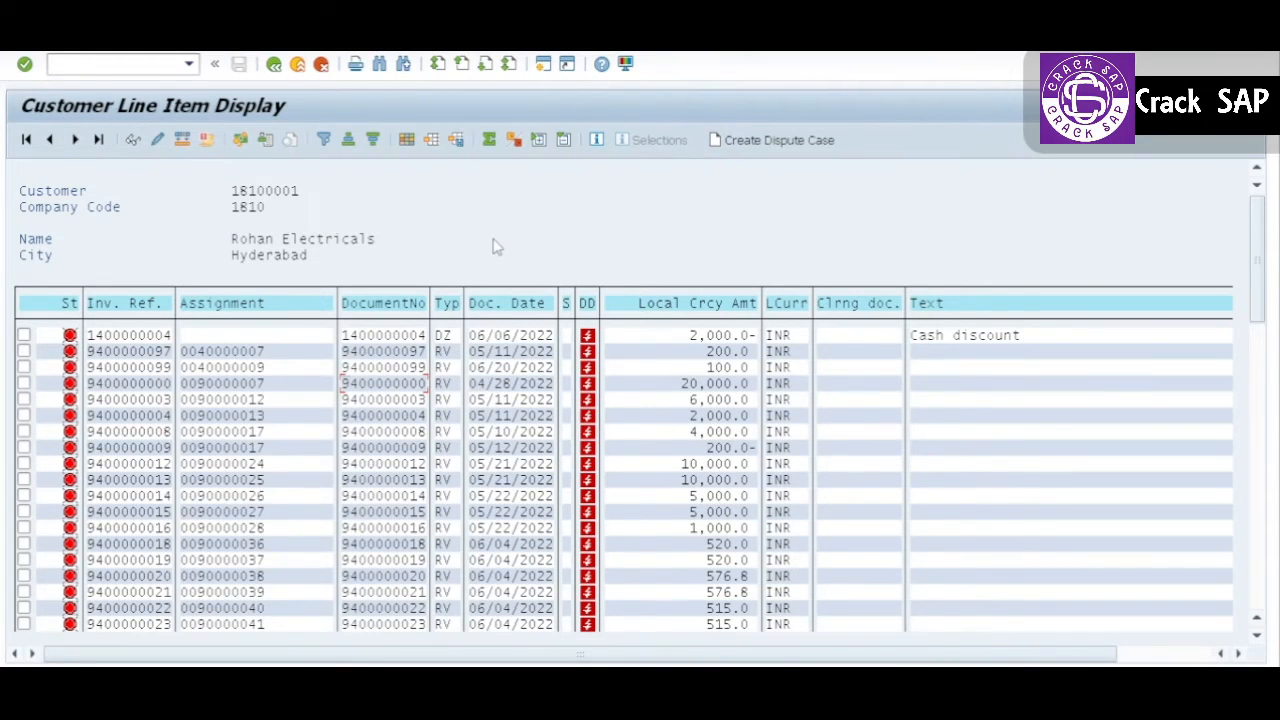
Step: In the Post Incoming Payments session, set the document date to 10/31/2022 and the posting date to 10312022
key("alt+Tab")
key("alt+Tab")
key("alt+Tab")
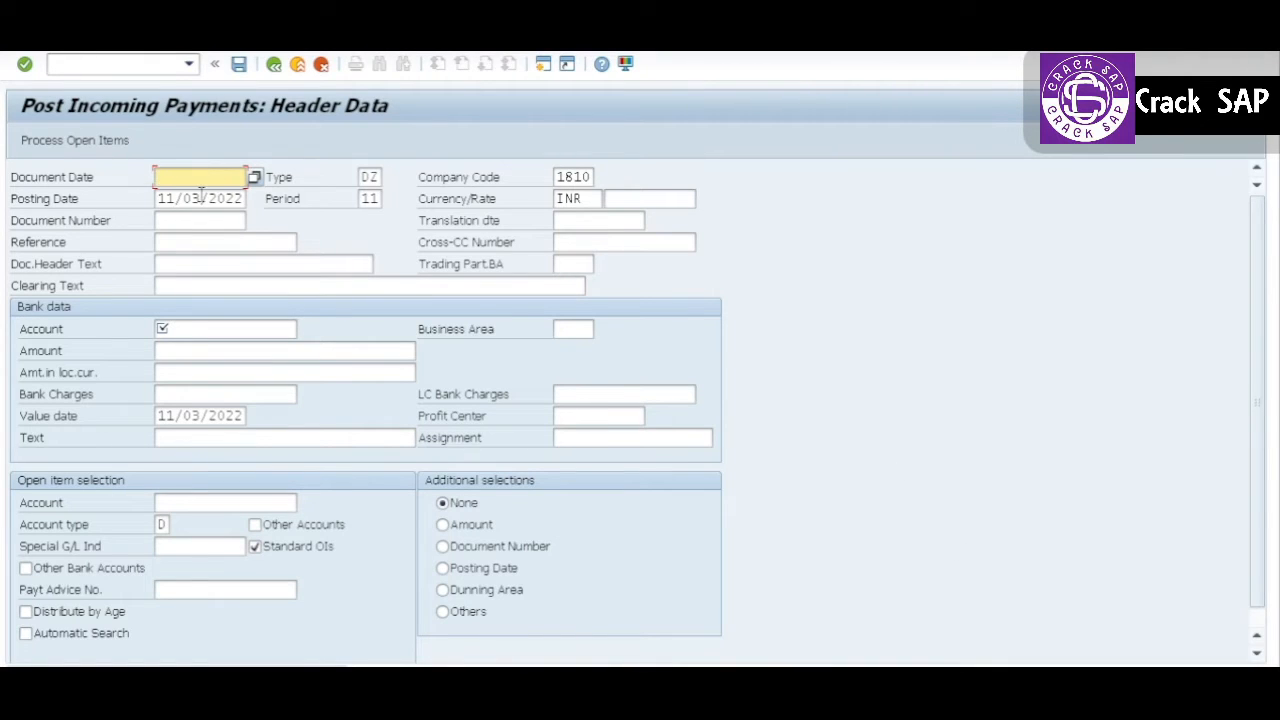
key("space")
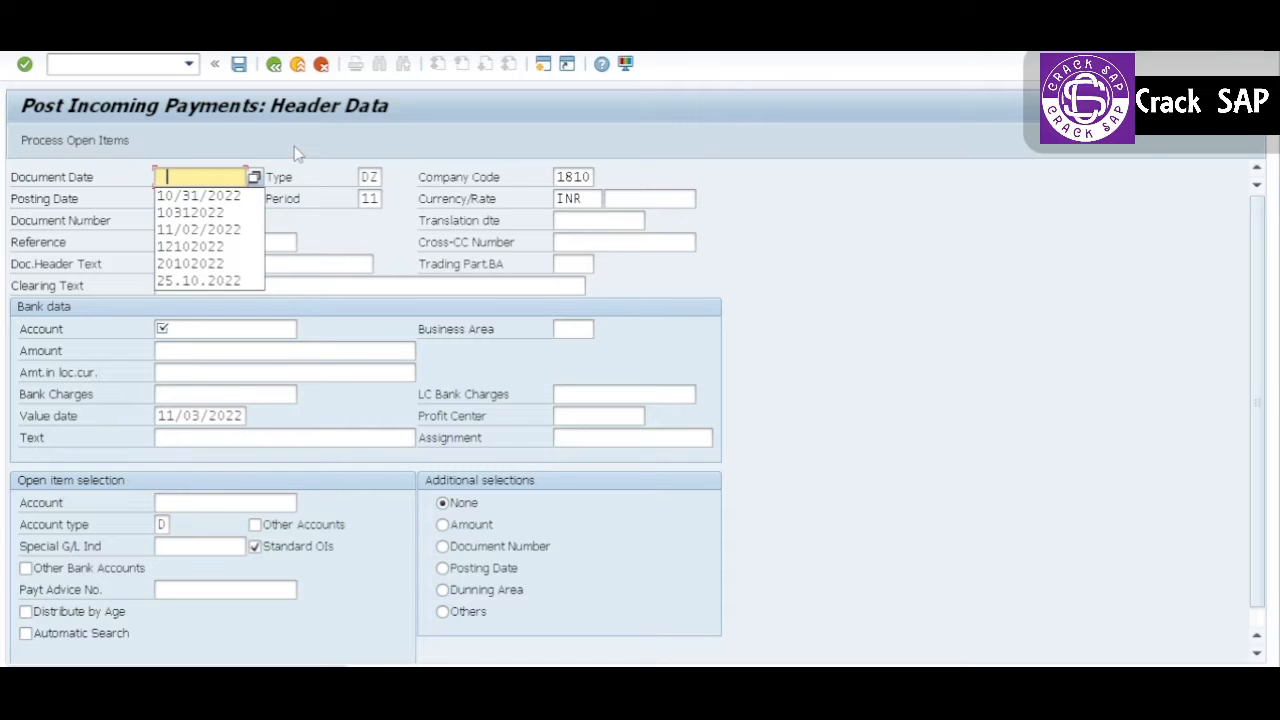
key("Down")
key("Tab")
key("Tab")
key("Tab")
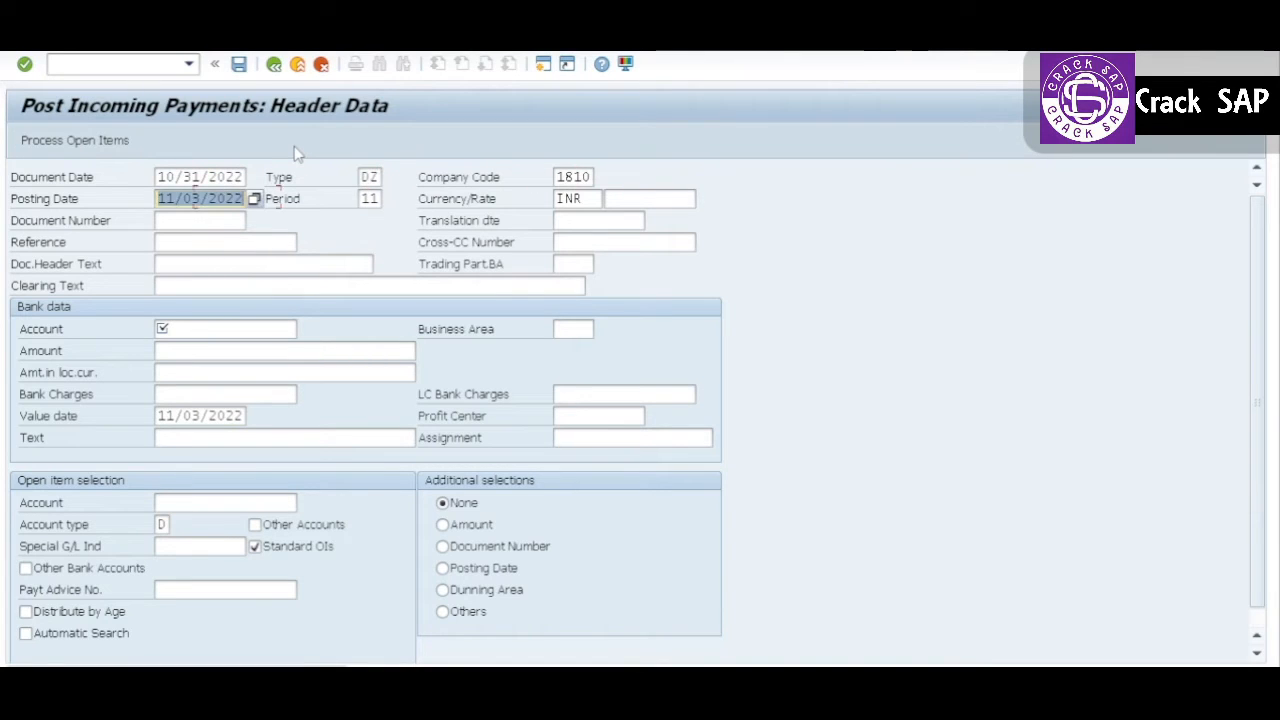
key("space")
key("Down")
key("Tab")
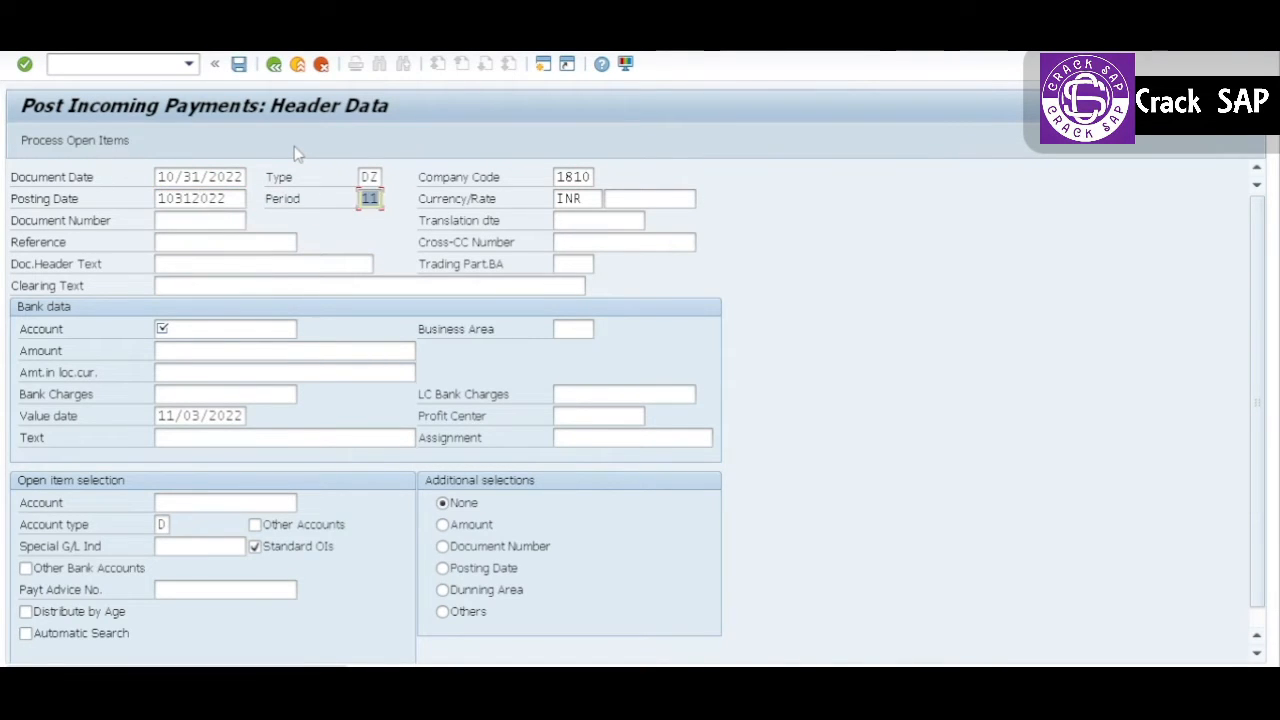
Step: Fill in the bank data account with the first suggested account number
key("Down")
key("Down")
key("Down")
key("Down")
key("Down")
key("space")
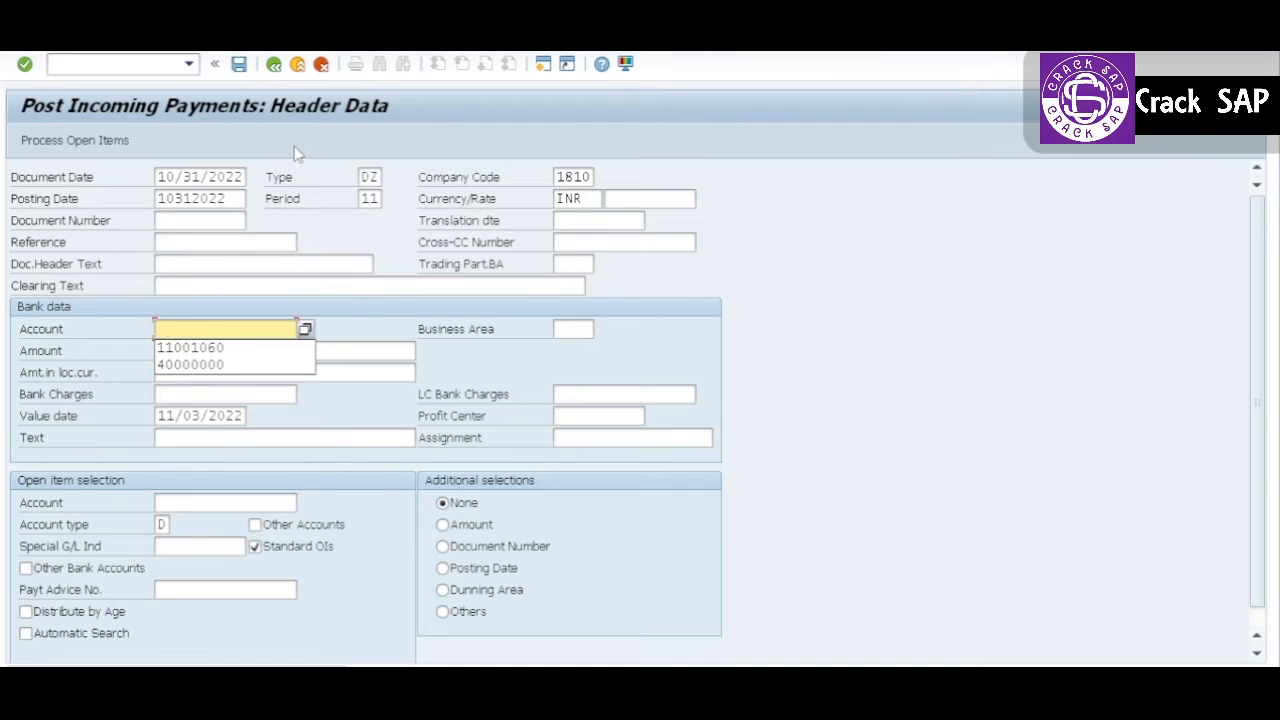
key("Down")
key("Tab")
key("shift+Tab")
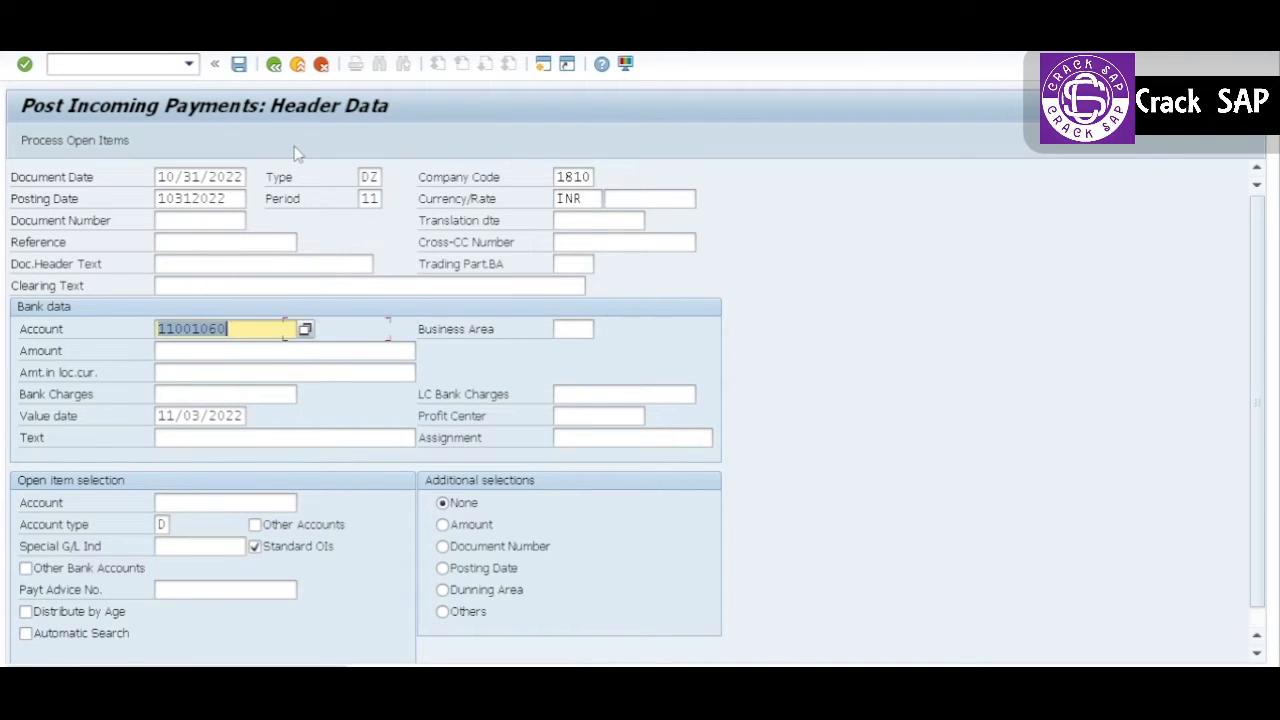
Step: Check the invoice in the customer line item list and set the bank data amount to 12000
key("Down")
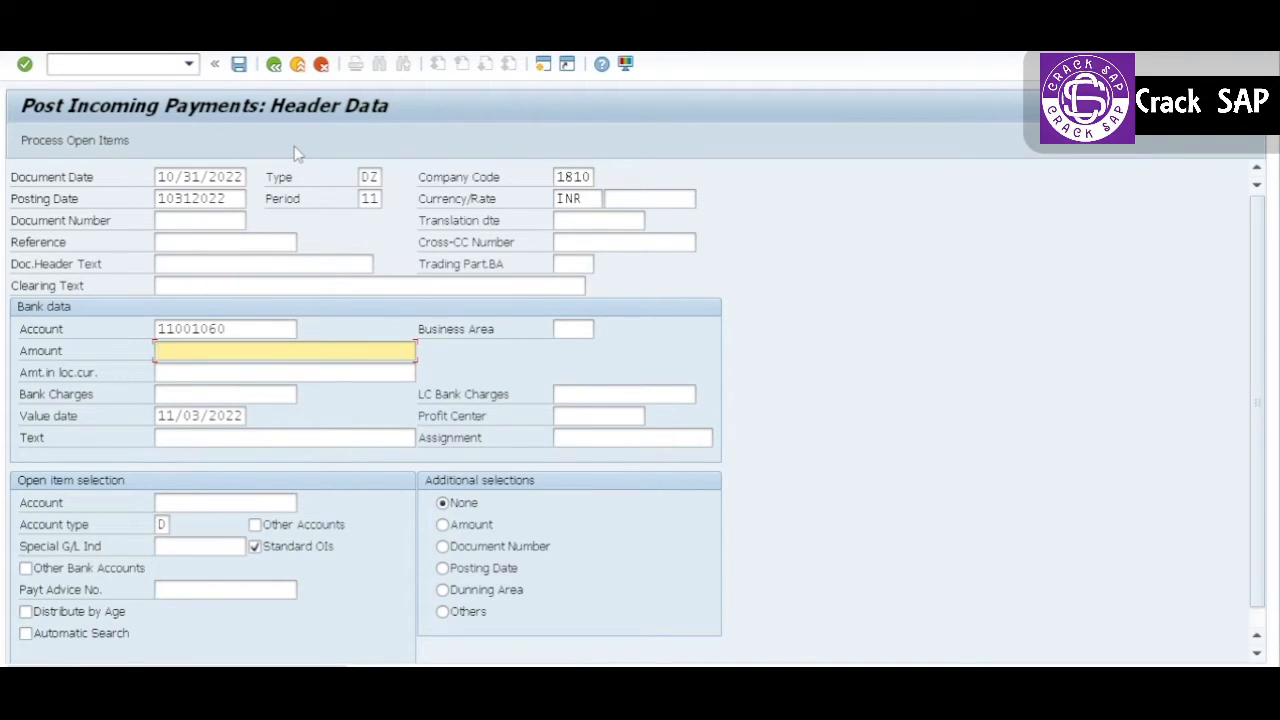
key("alt+Tab")
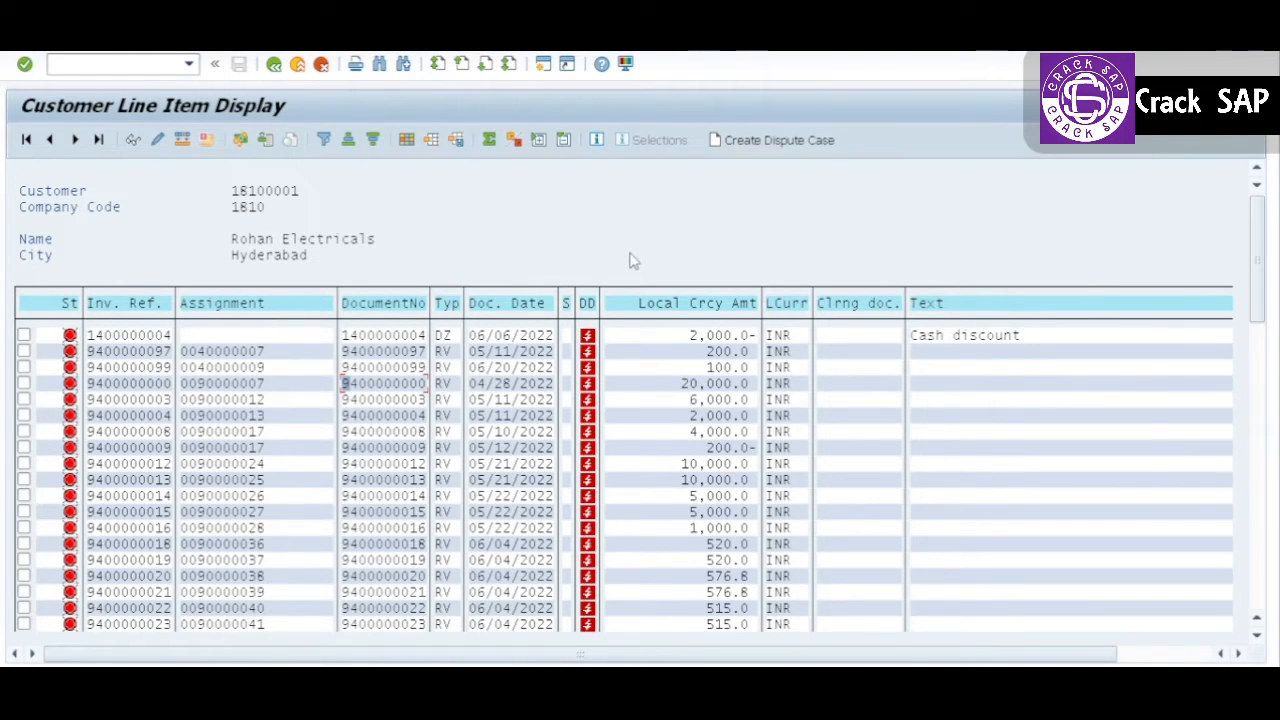
key("alt+Tab")
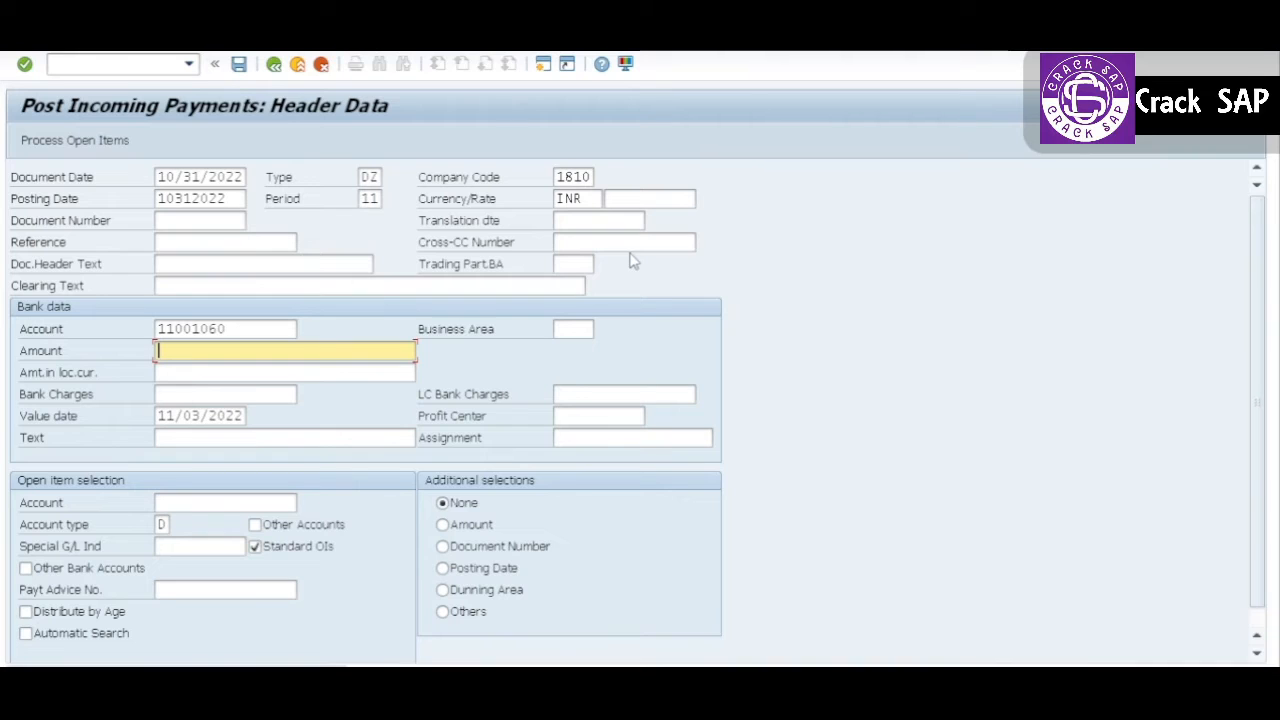
type("12000")
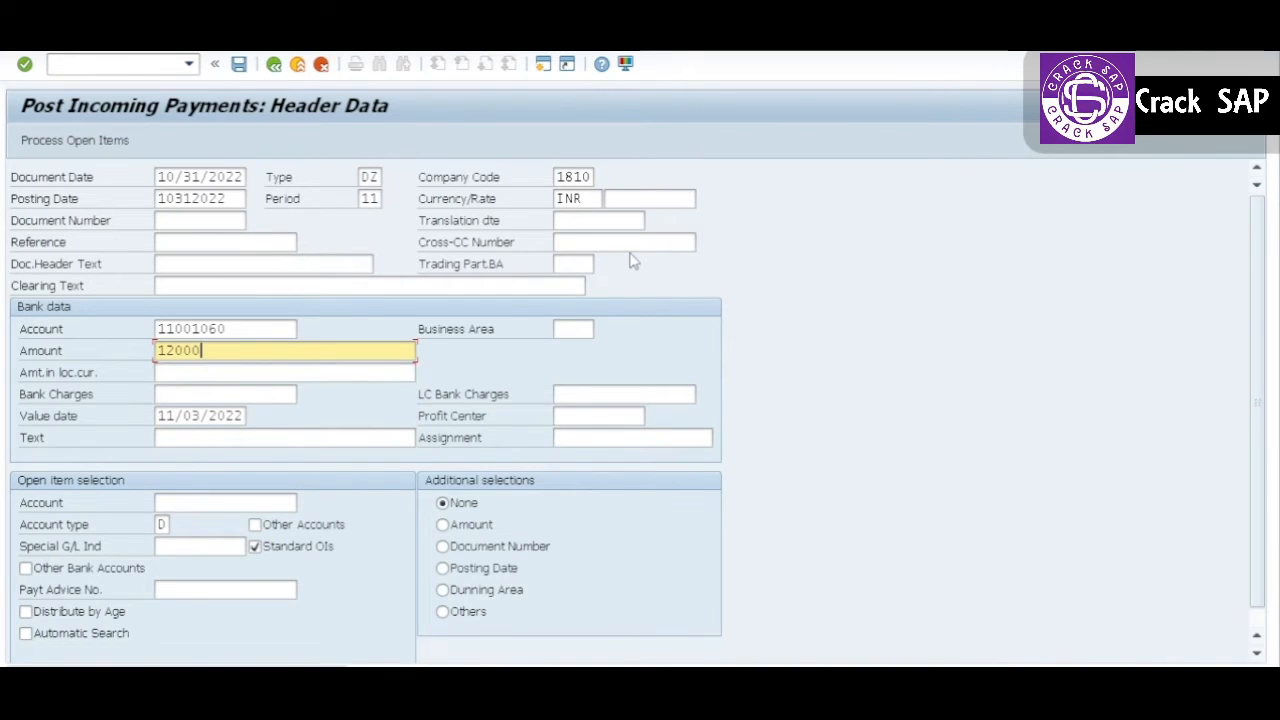
key("Tab")
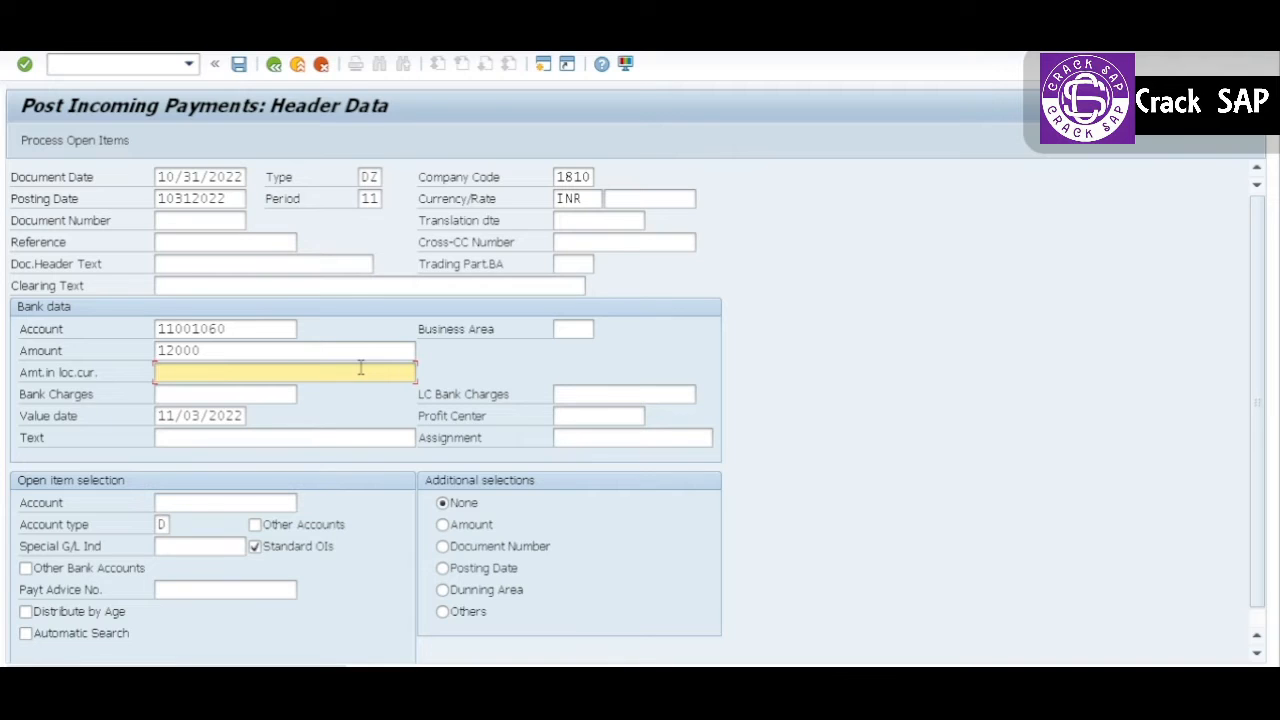
Step: Enter the customer's account number for open item selection and process the open items
left_click(222, 503)
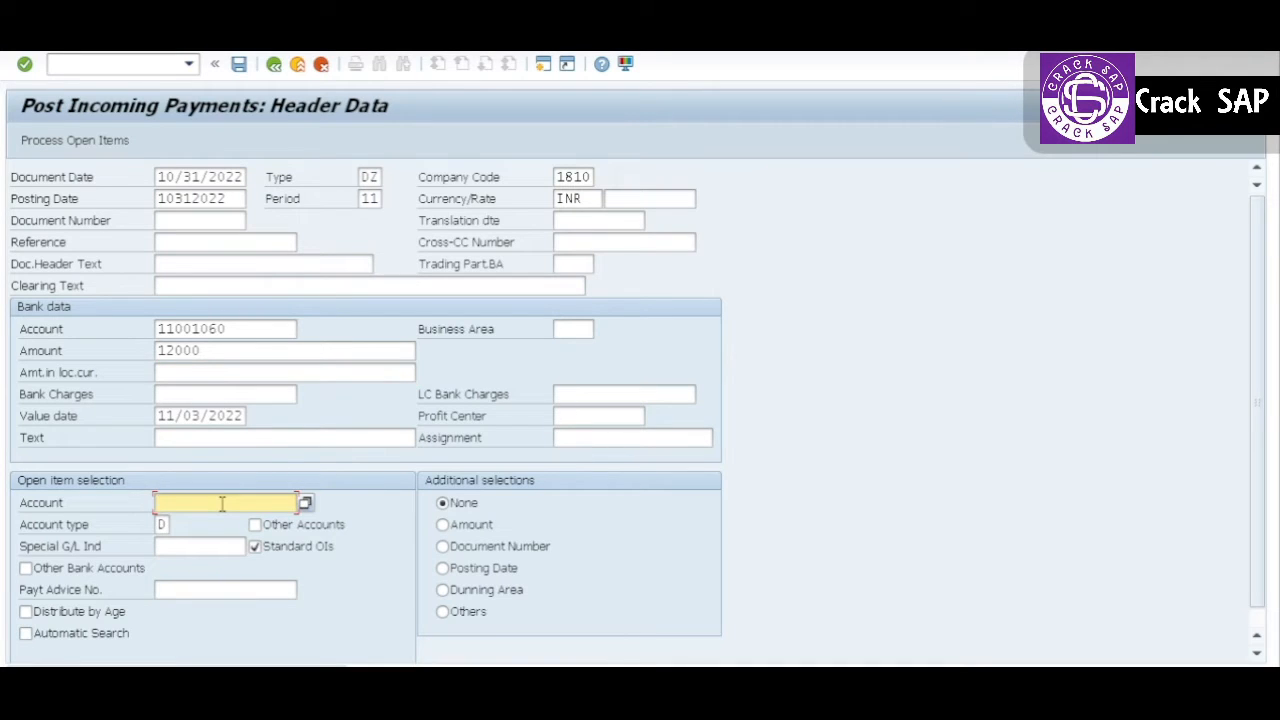
type("18100001")
key("Return")
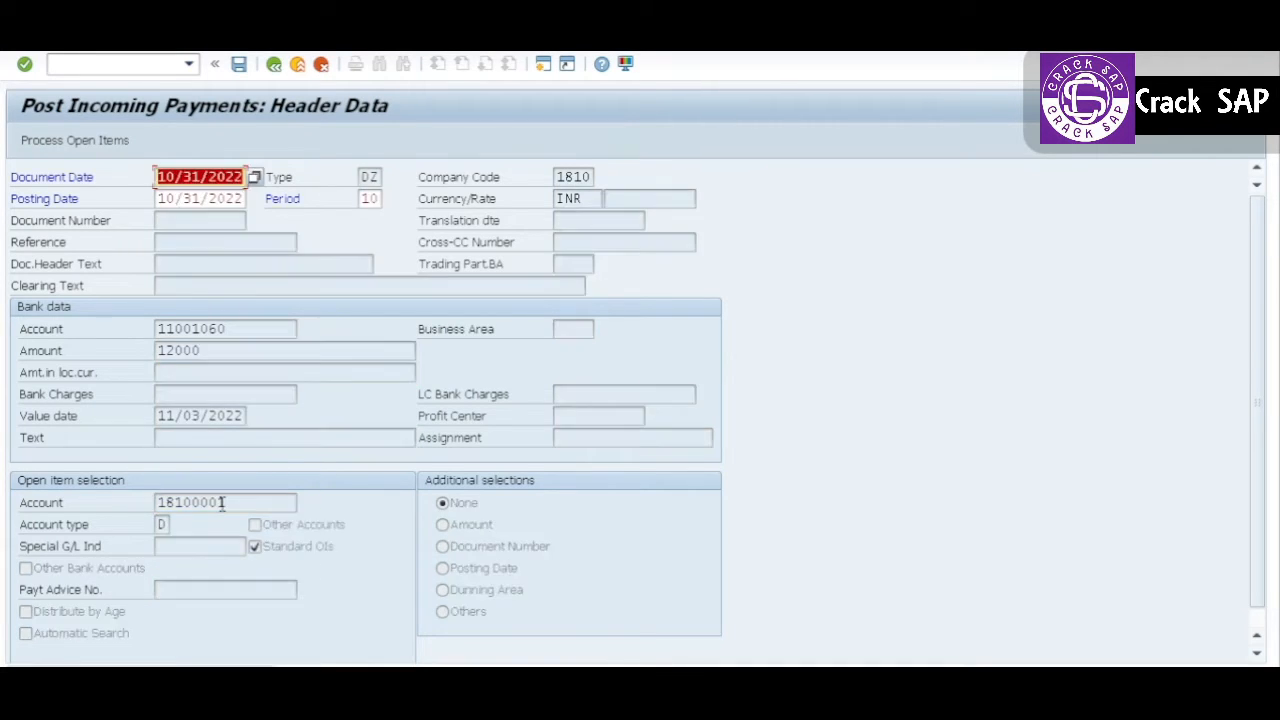
left_click(97, 139)
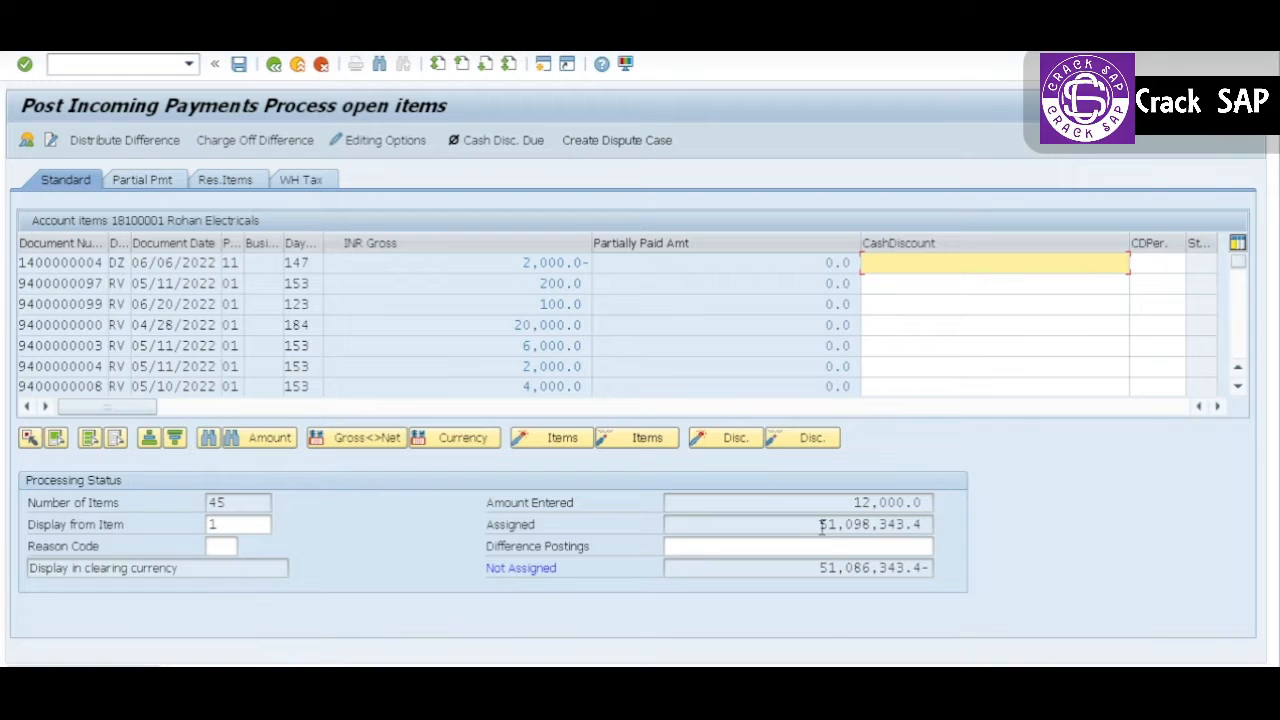
Step: Compare the assigned and entered amounts, select all open items and deactivate them, and check the assigned amount
left_click_drag(821, 527, 925, 526)
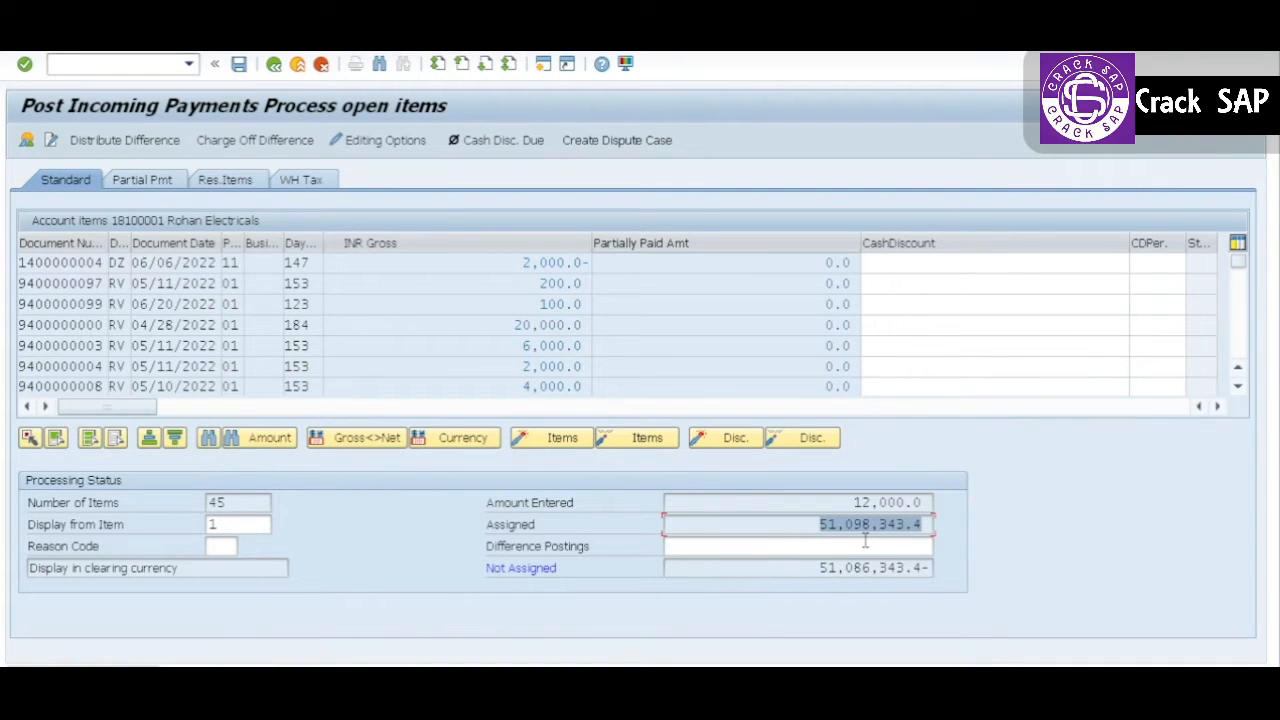
left_click_drag(854, 502, 924, 503)
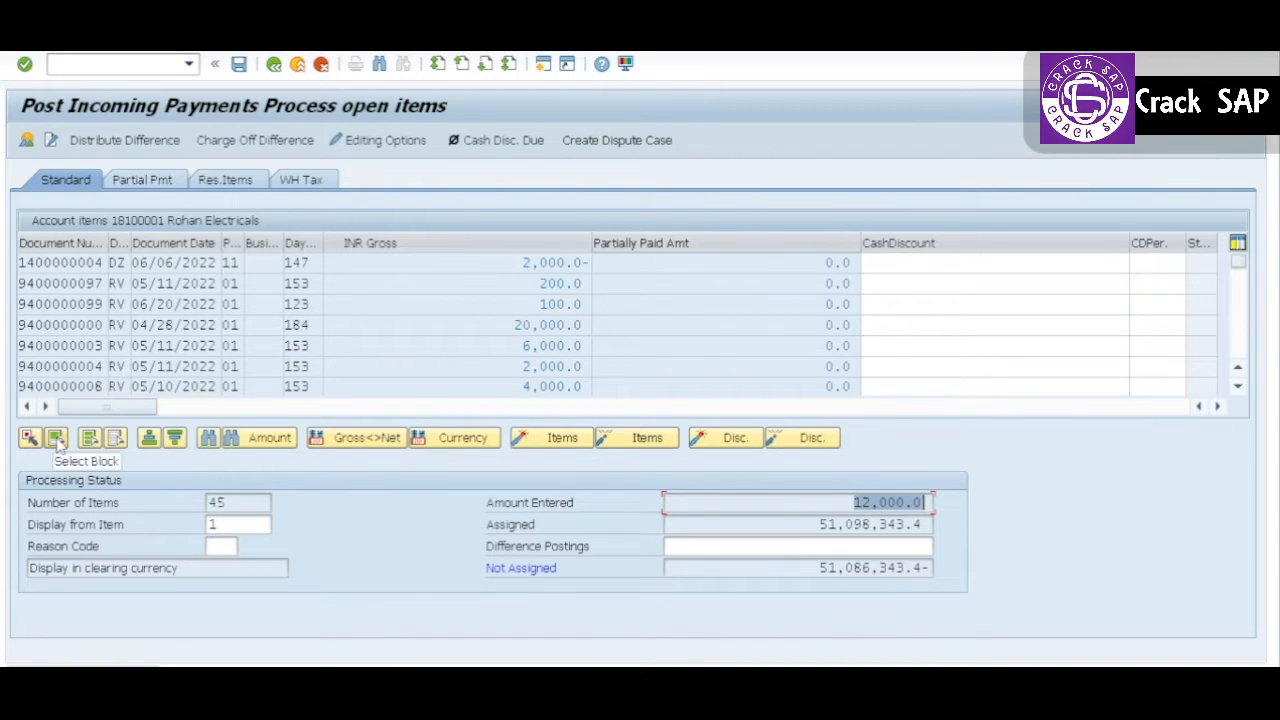
left_click(88, 440)
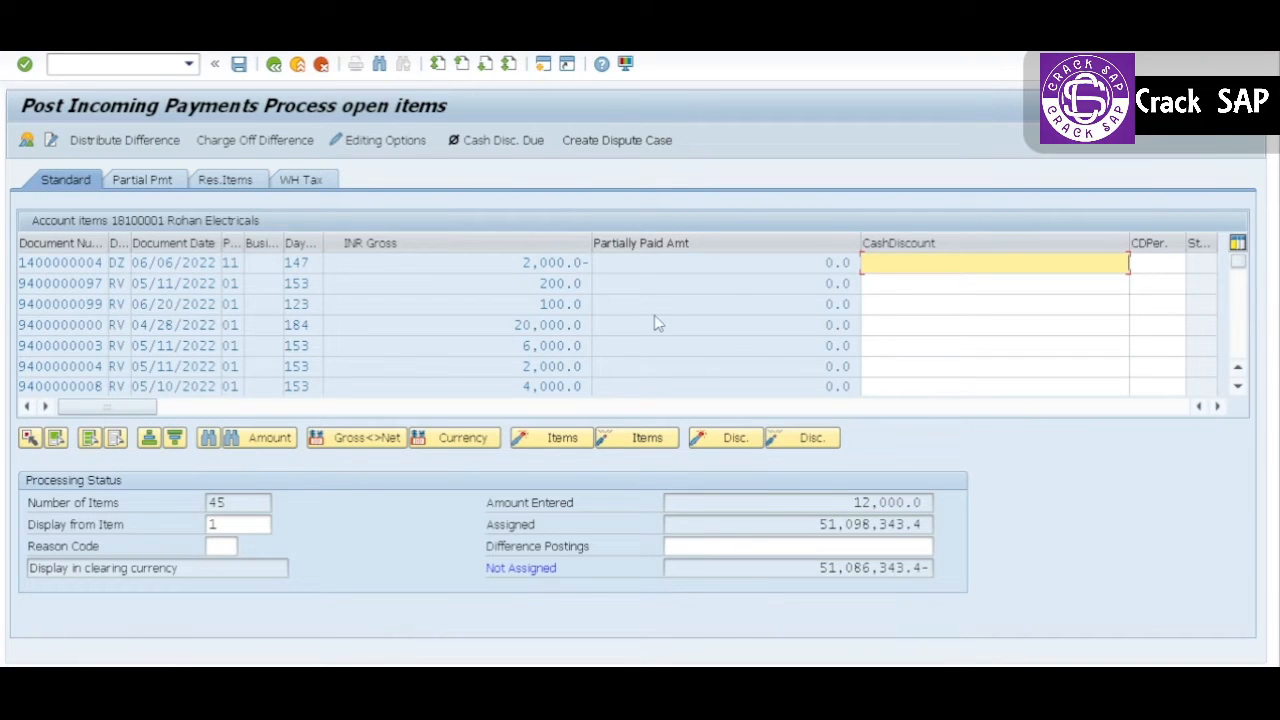
left_click(648, 440)
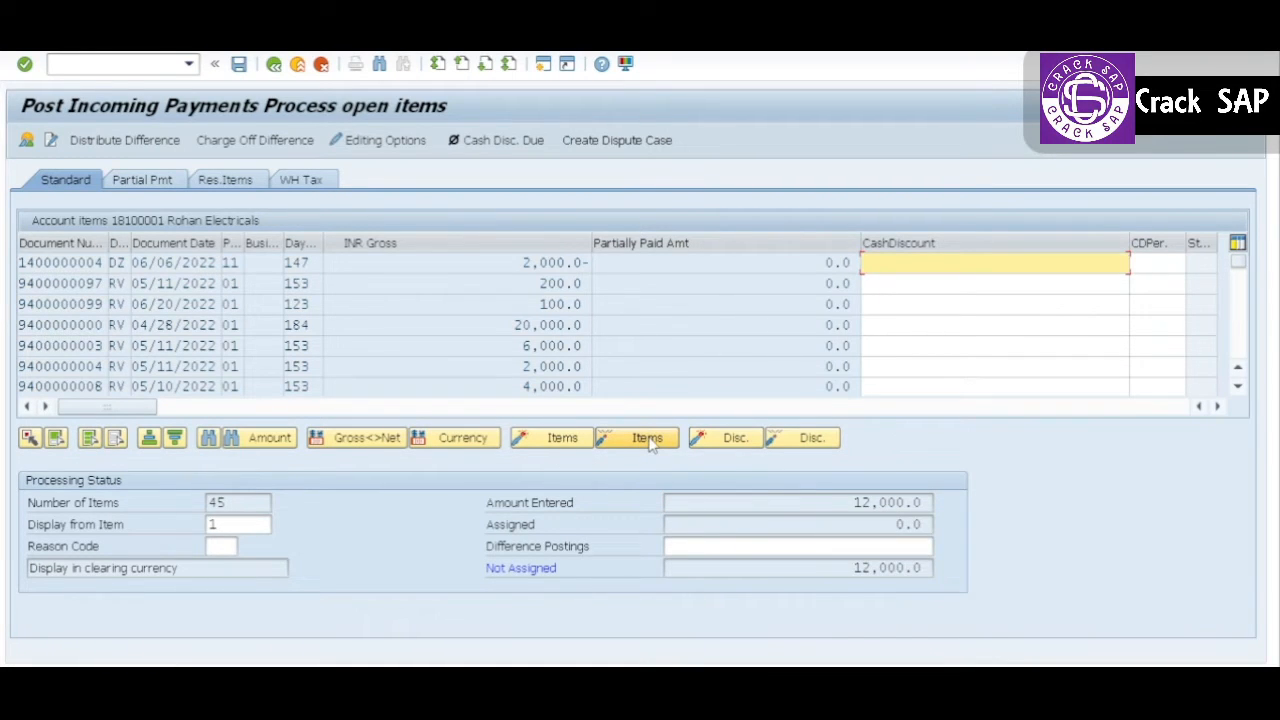
double_click(903, 525)
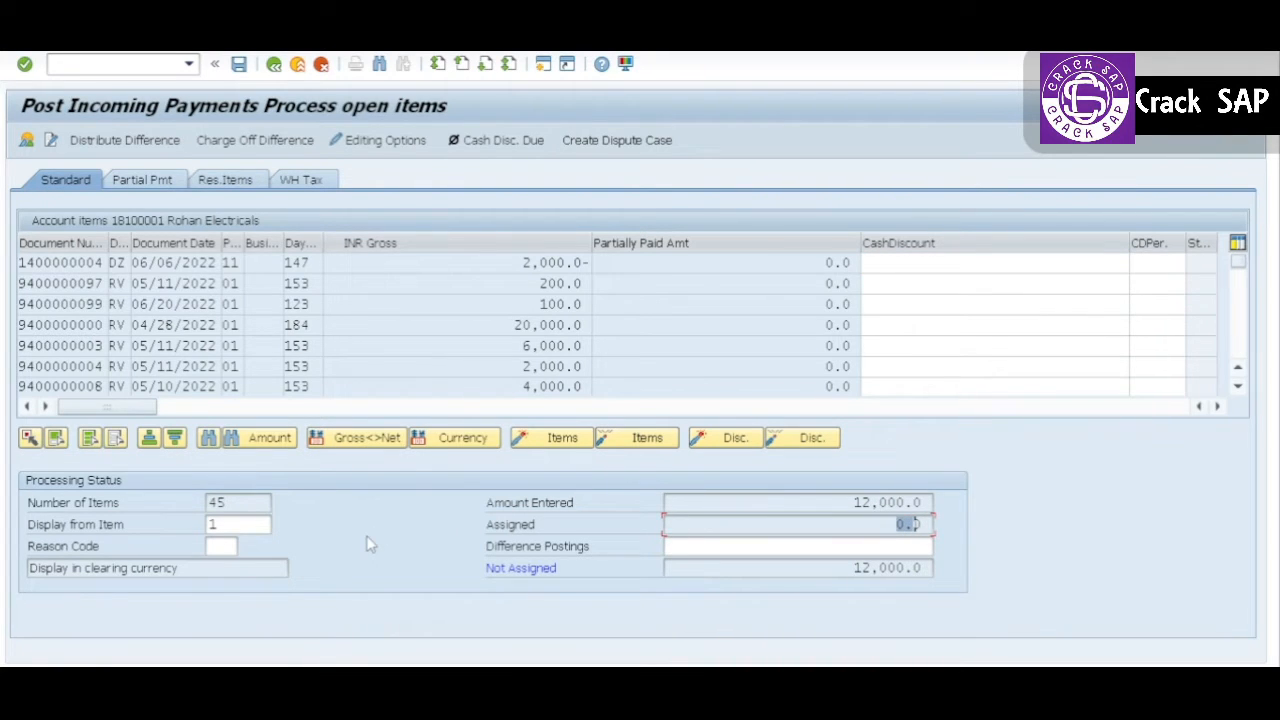
Step: Search the open items by Document Number, using the invoice number copied from the customer line item list
key("alt+Tab")
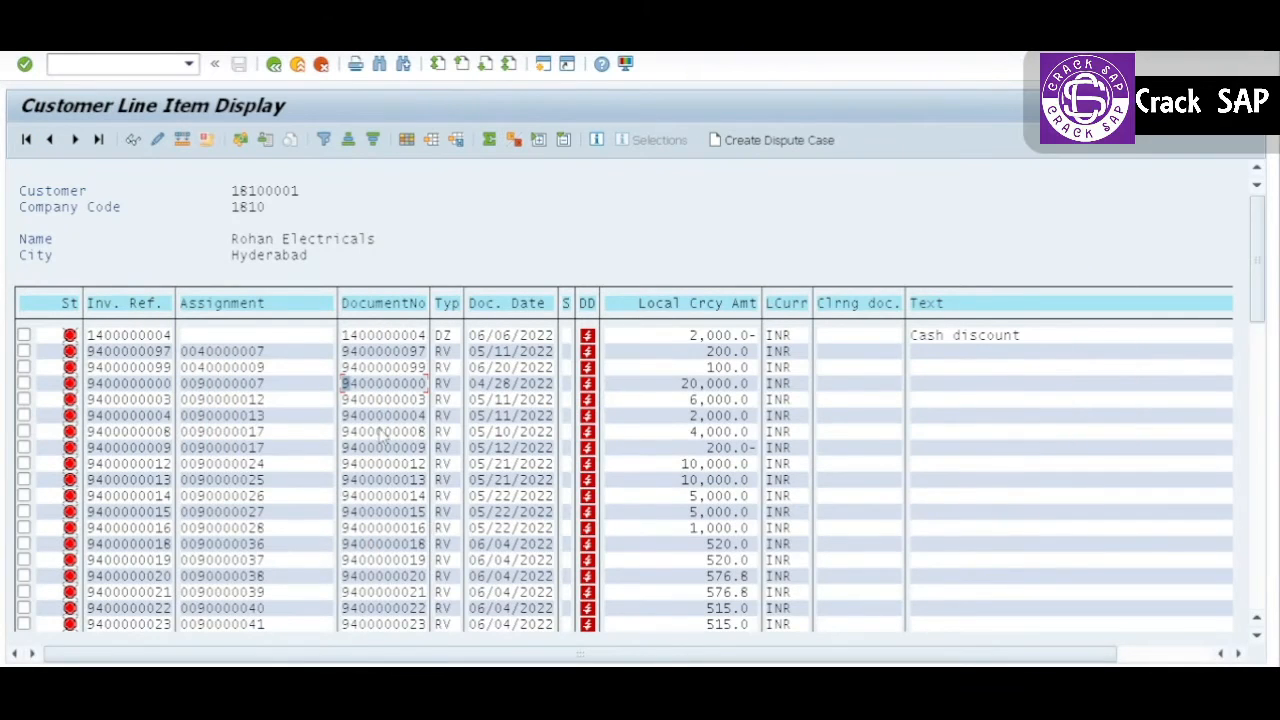
key("alt+Tab")
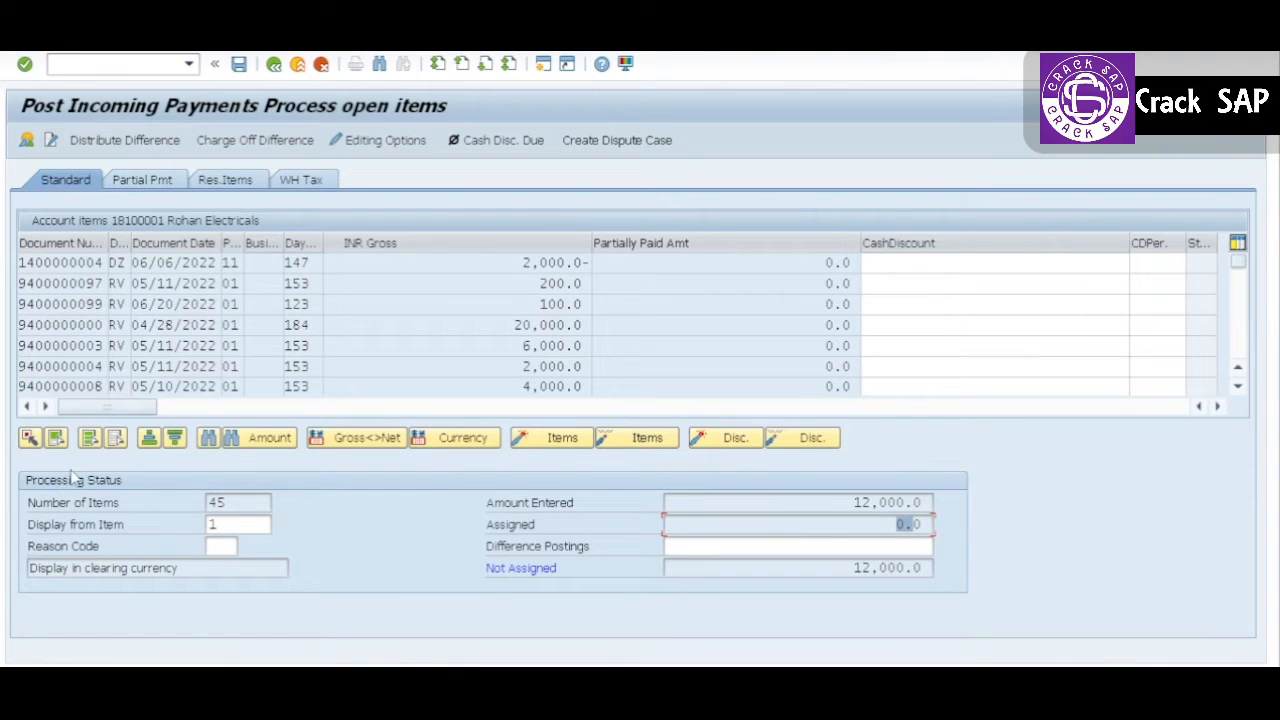
left_click(209, 438)
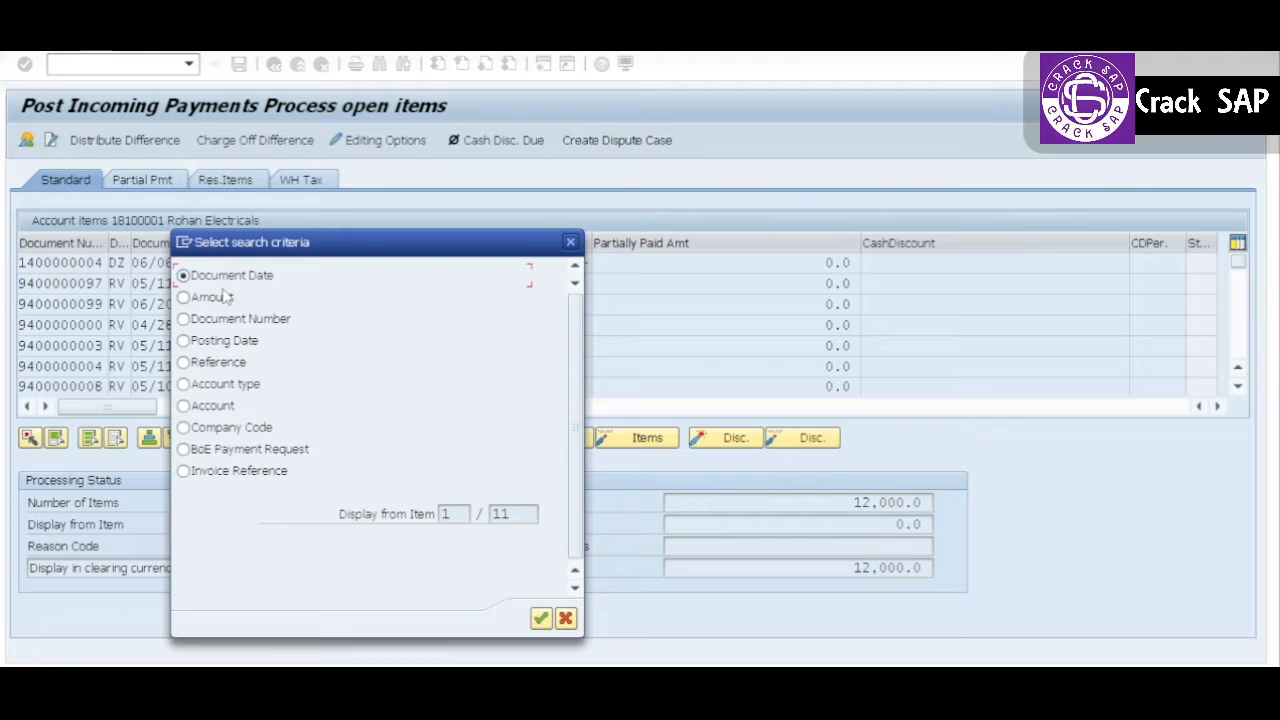
left_click(208, 319)
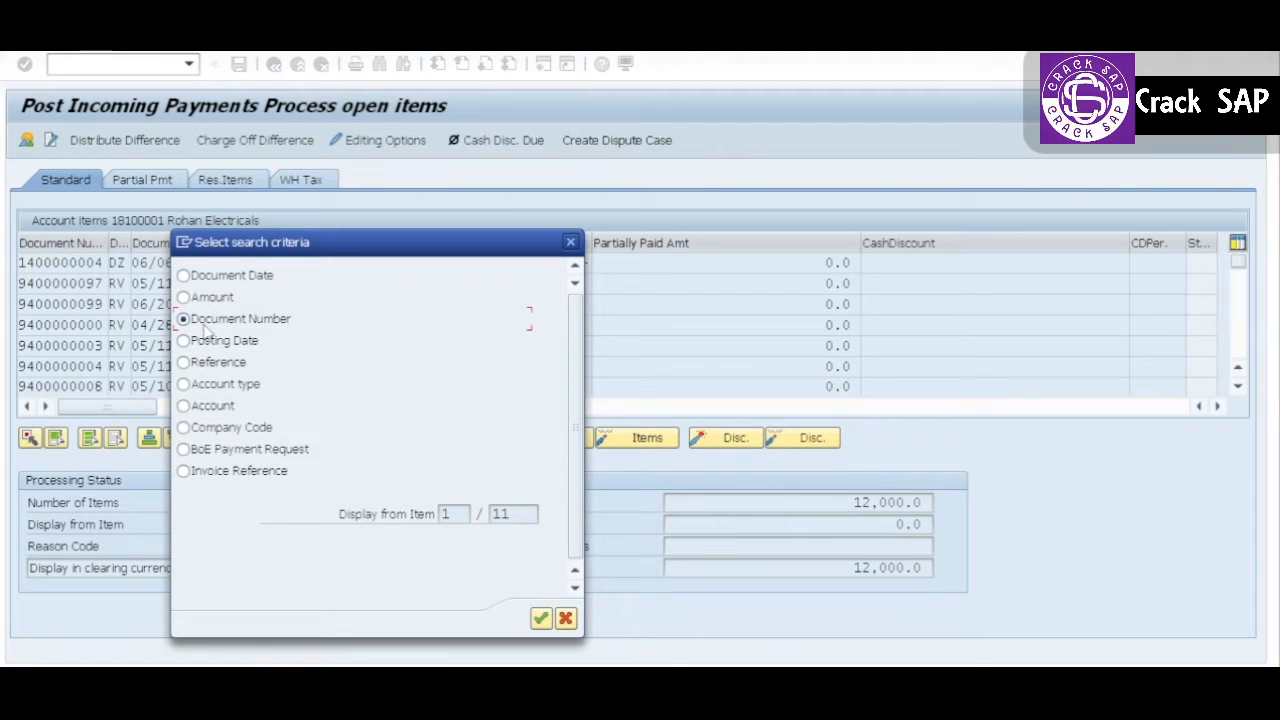
left_click(541, 619)
key("ctrl+v")
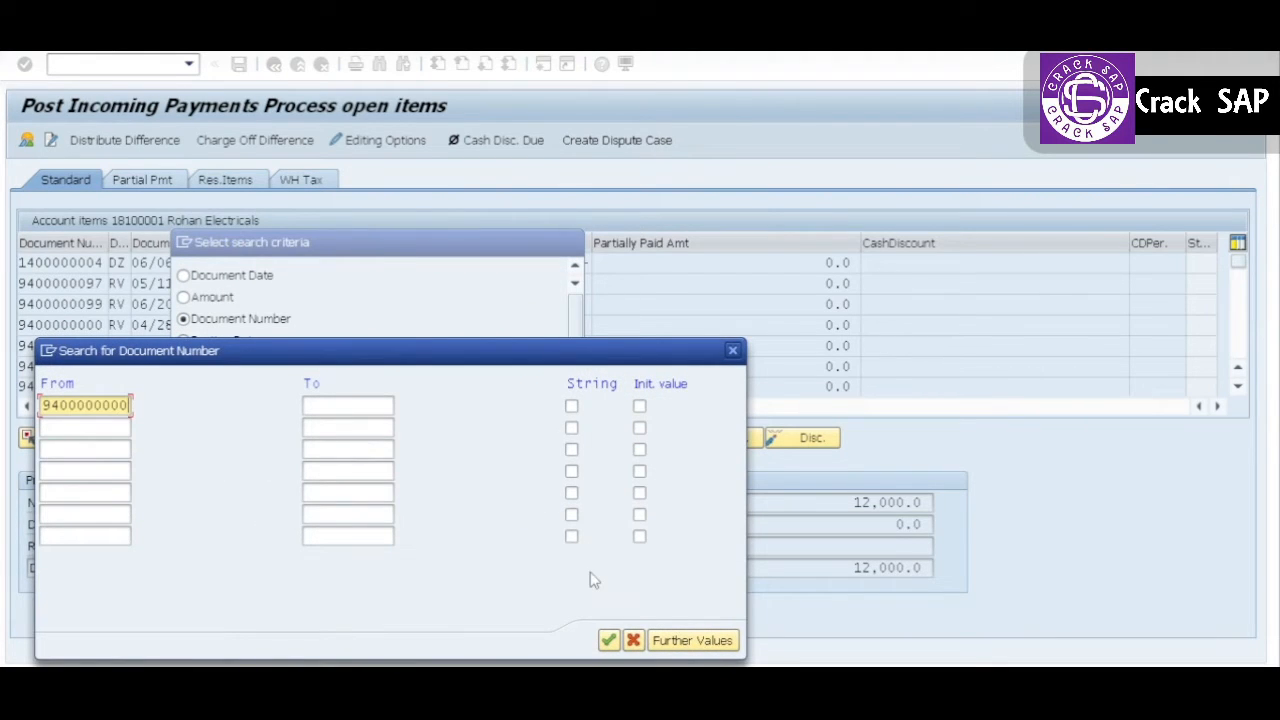
left_click(608, 640)
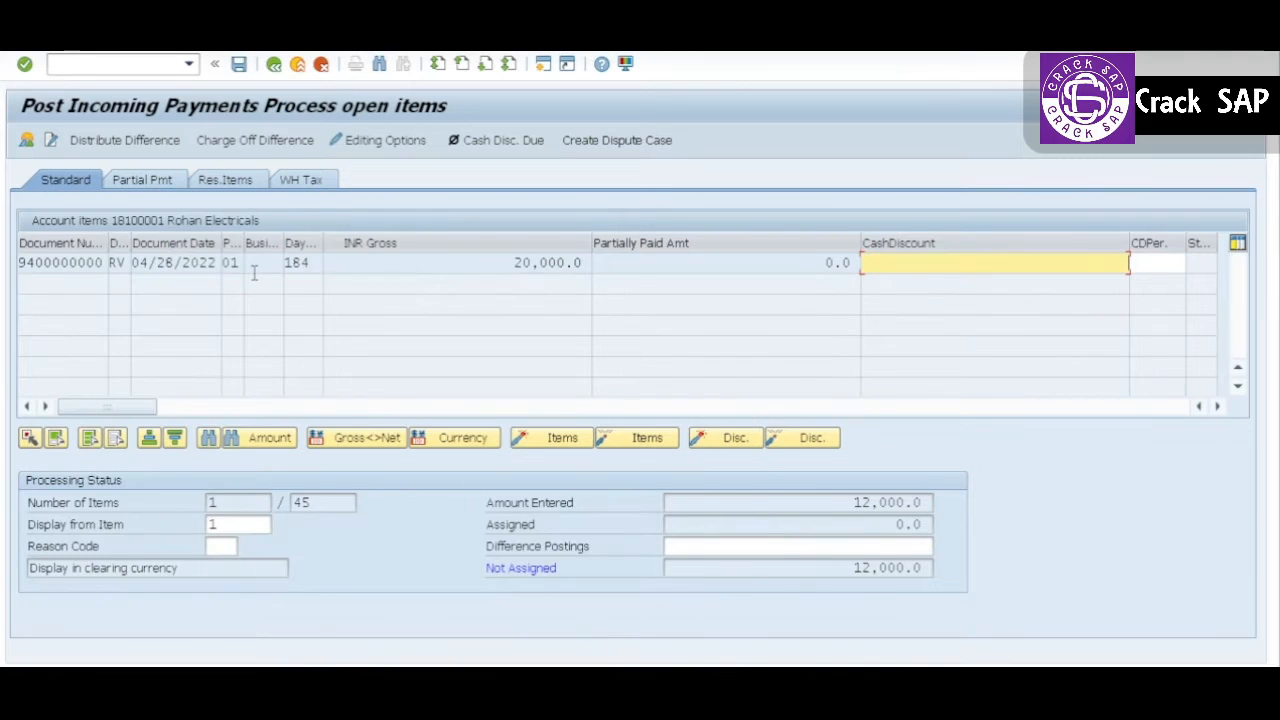
Step: Activate the found invoice as a partial payment and set its payment amount to 12,000.0
left_click(50, 262)
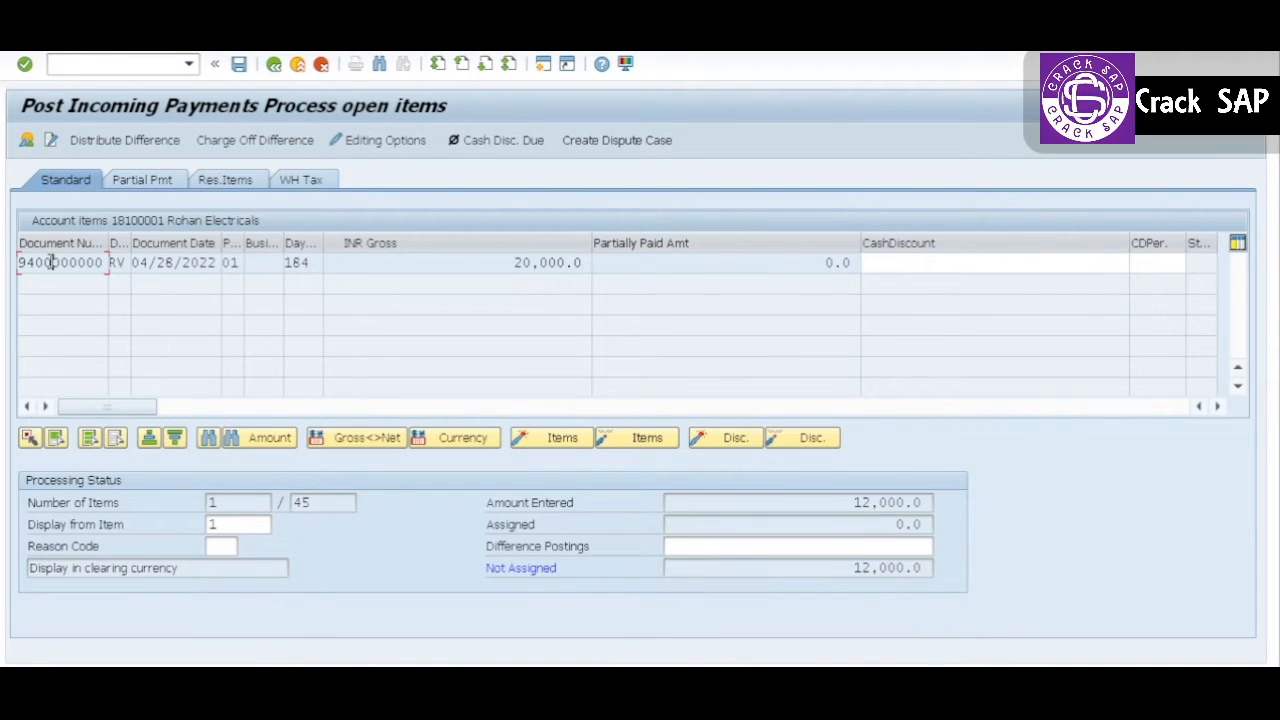
left_click(140, 188)
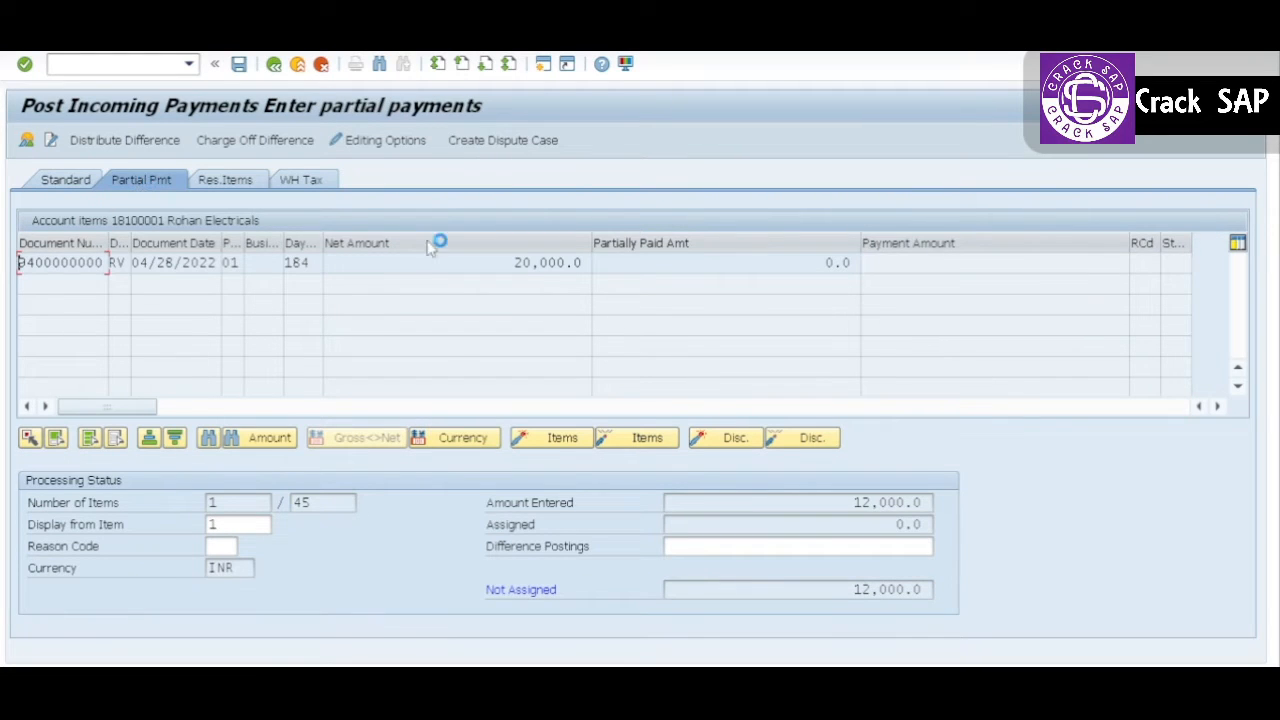
double_click(558, 262)
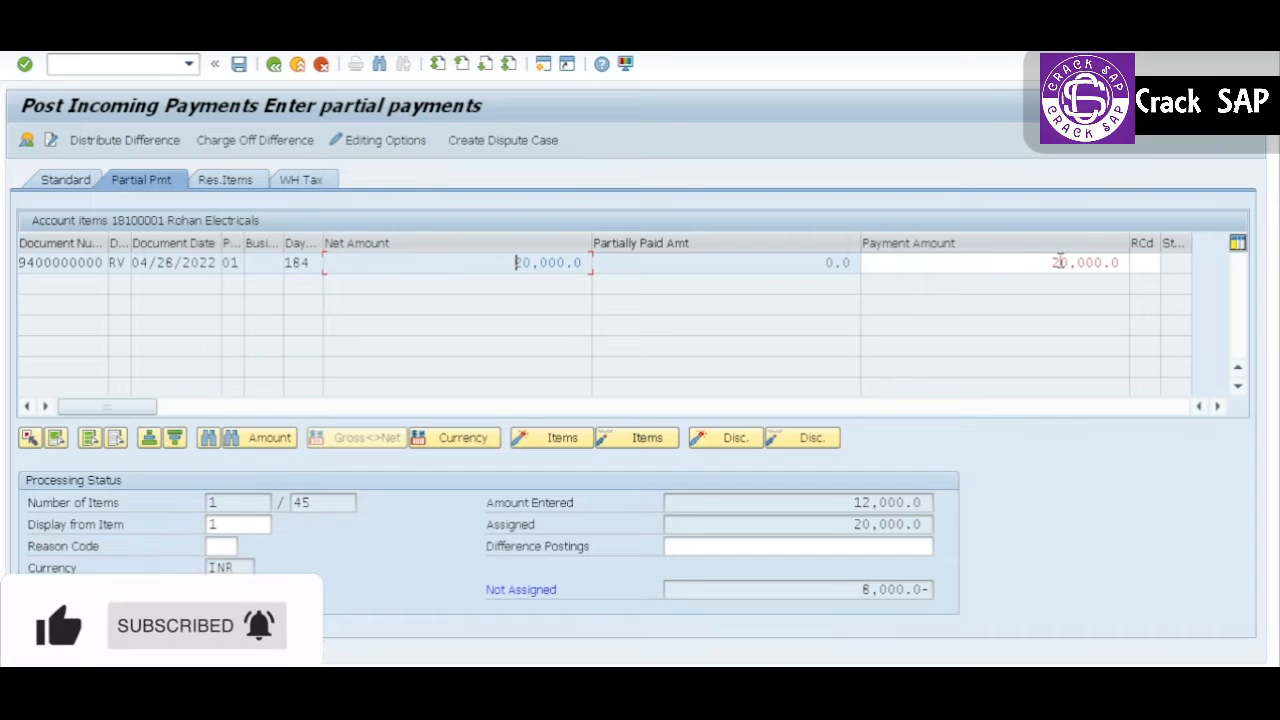
double_click(1060, 262)
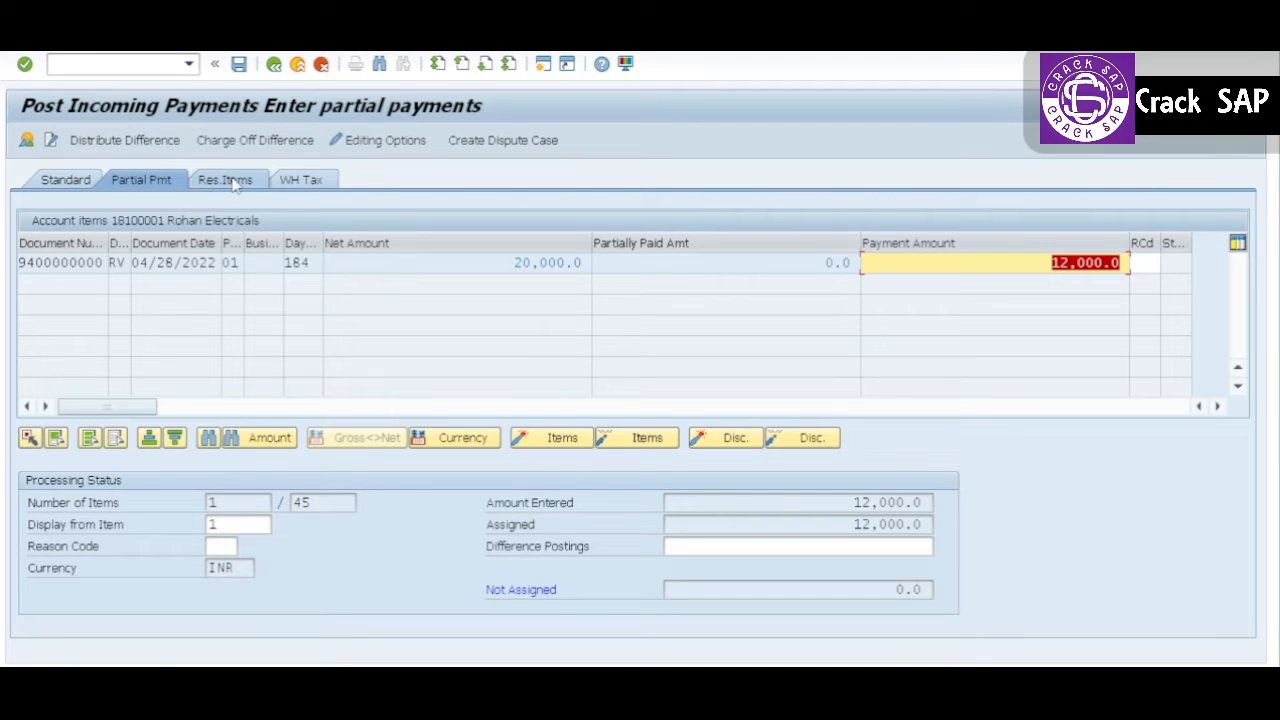
Step: Simulate the 12,000.0 partial payment document and post it
left_click(58, 37)
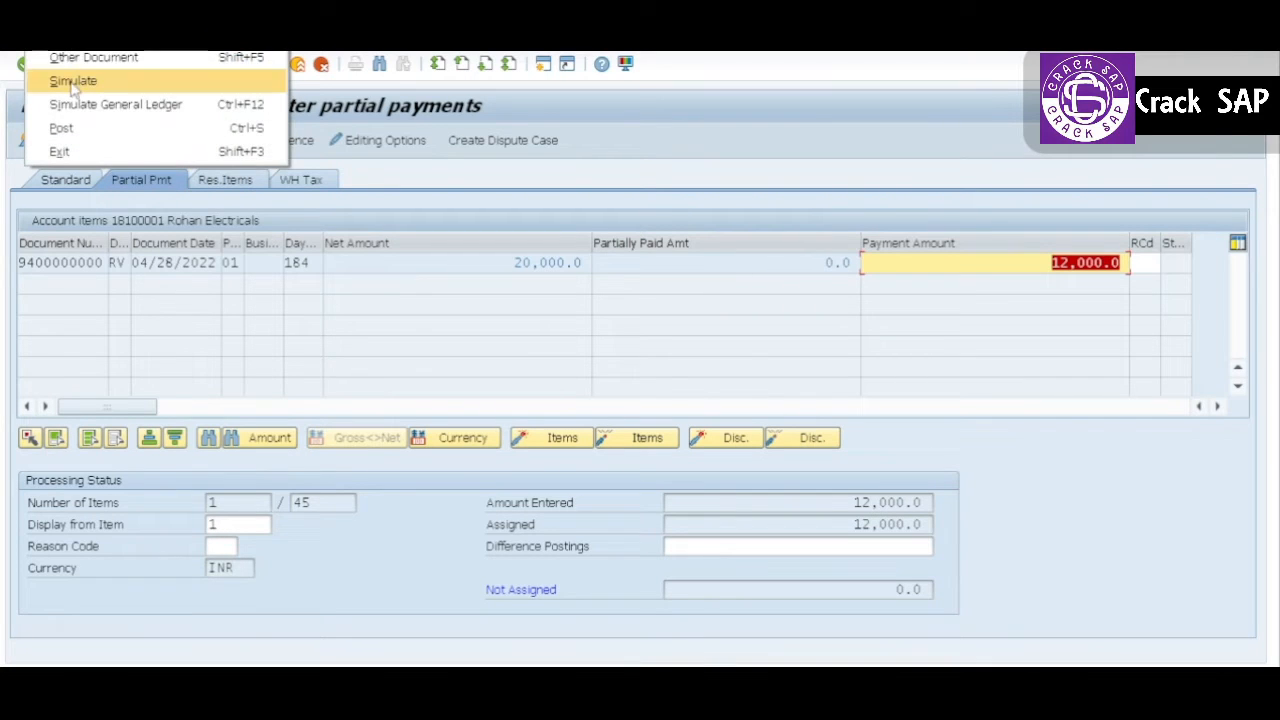
left_click(73, 80)
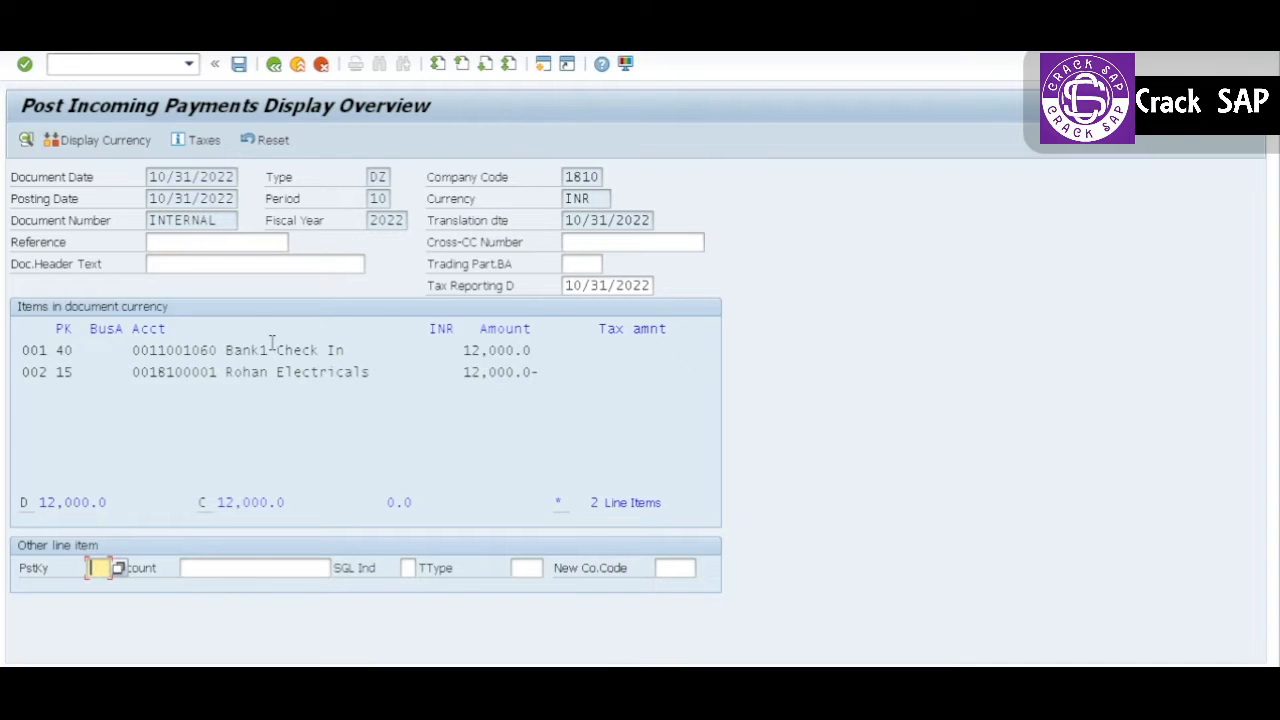
left_click(238, 64)
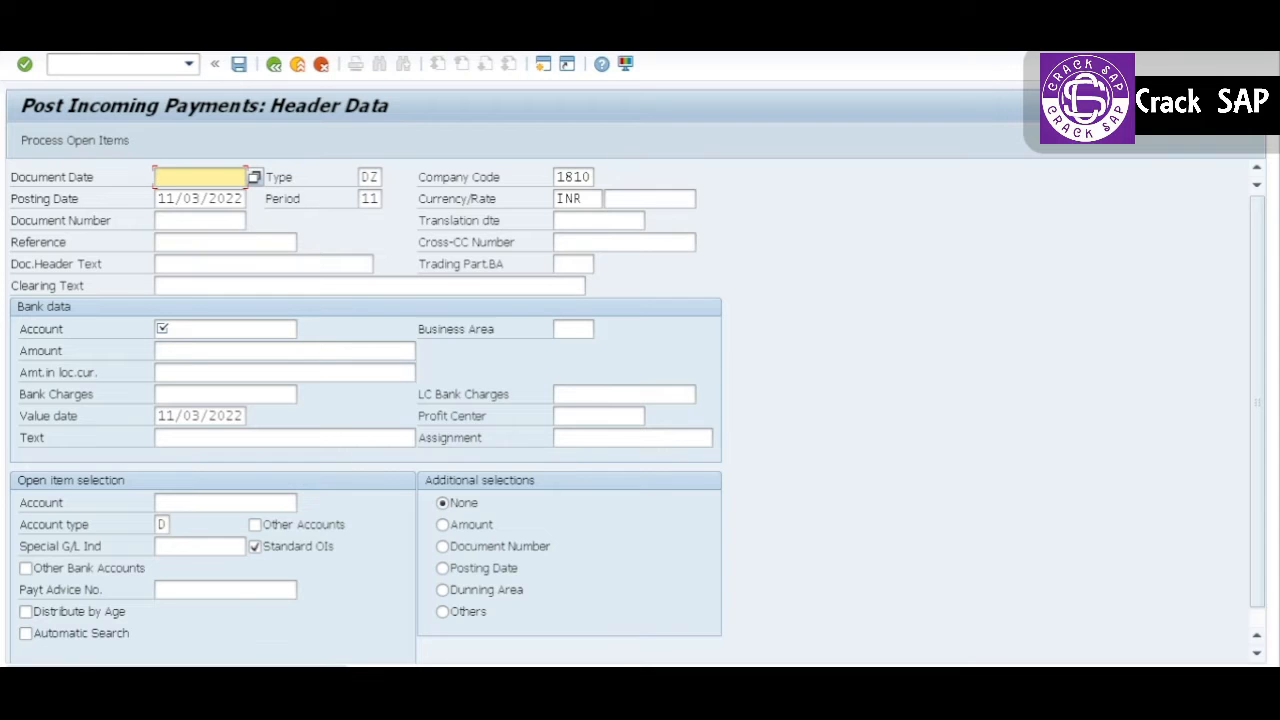
Step: Switch to the customer line item display and refresh the list
key("alt+Tab")
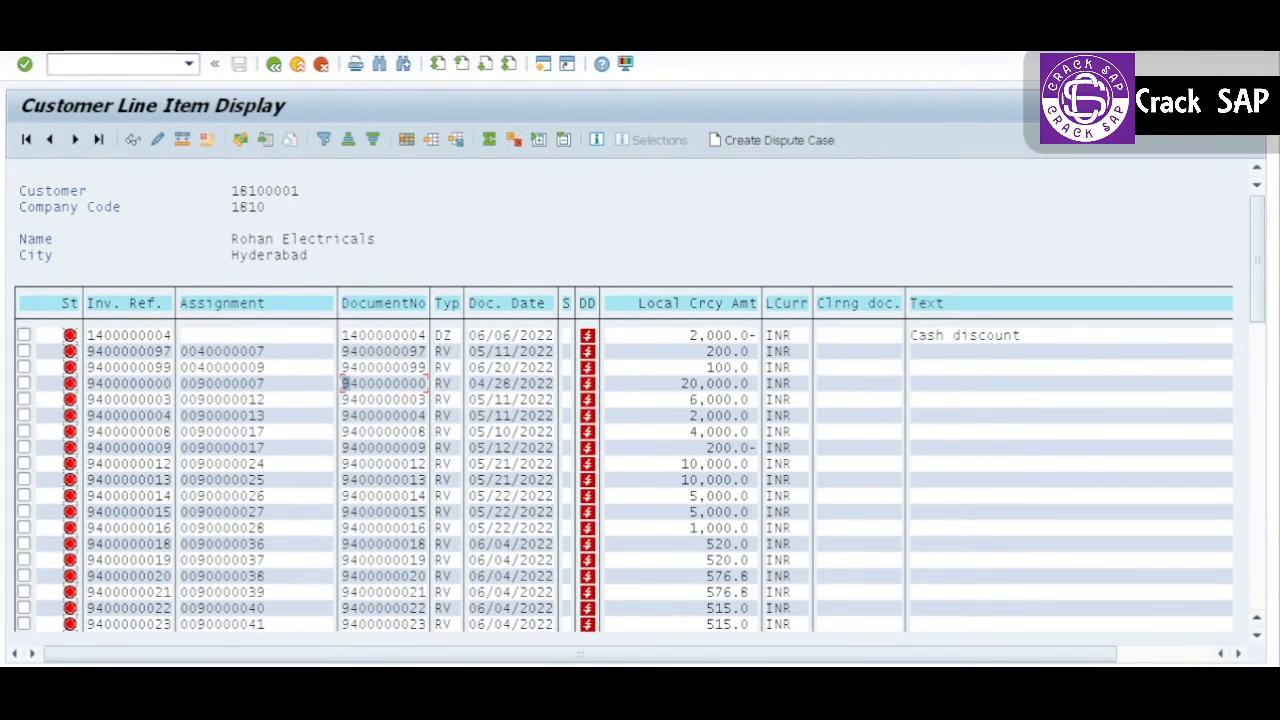
left_click(38, 41)
left_click(78, 90)
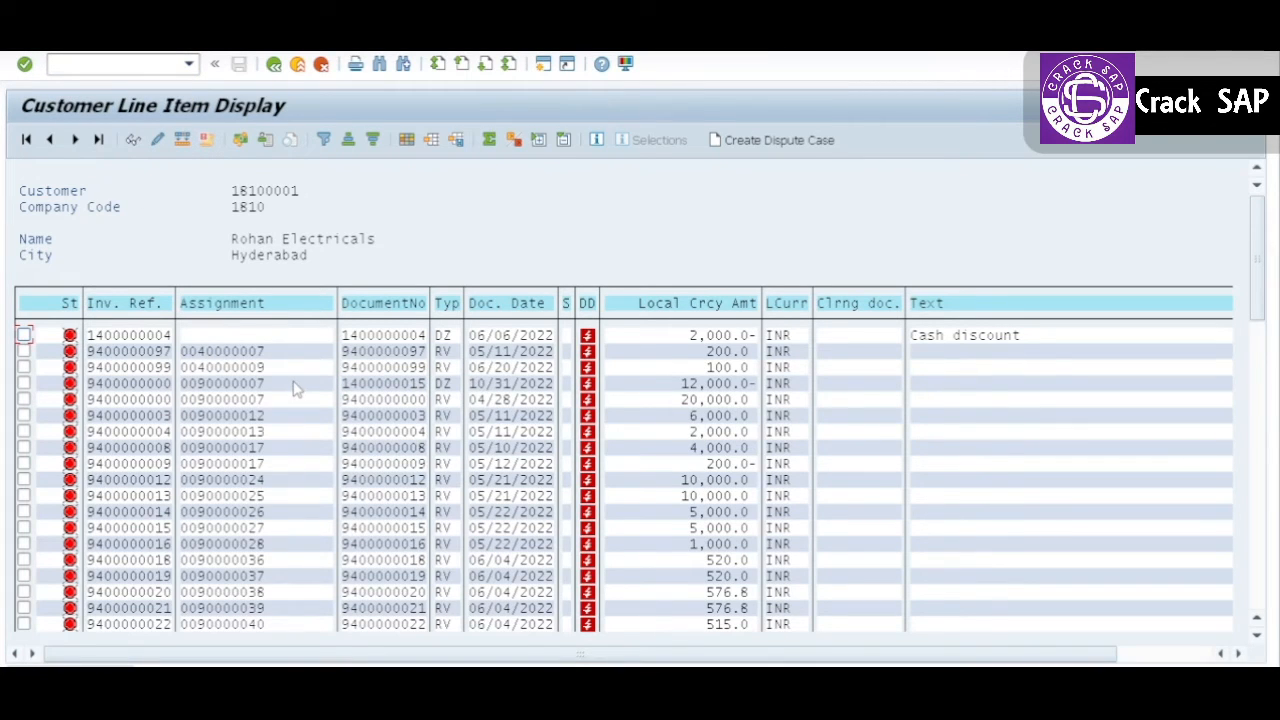
Step: Mark the 10/31/2022 DZ payment and the 20,000.0 invoice in the line item list and compare their document numbers and amounts
left_click(24, 367)
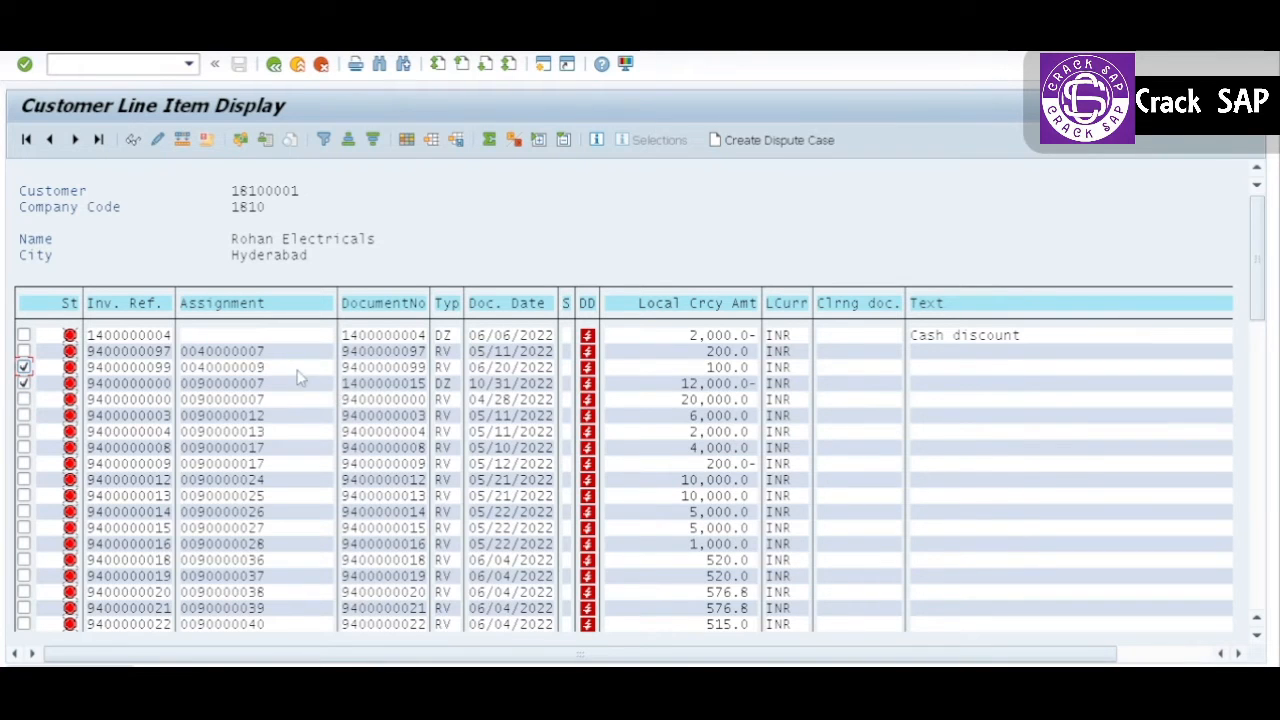
double_click(22, 368)
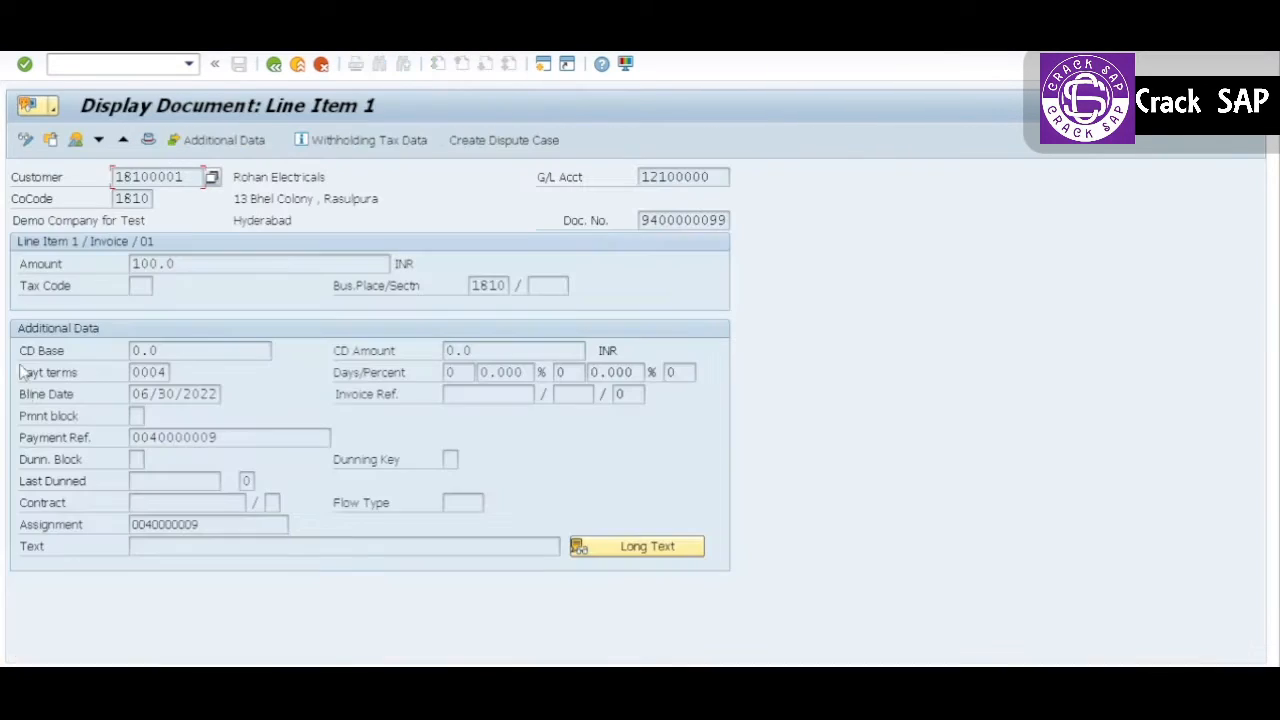
left_click(273, 65)
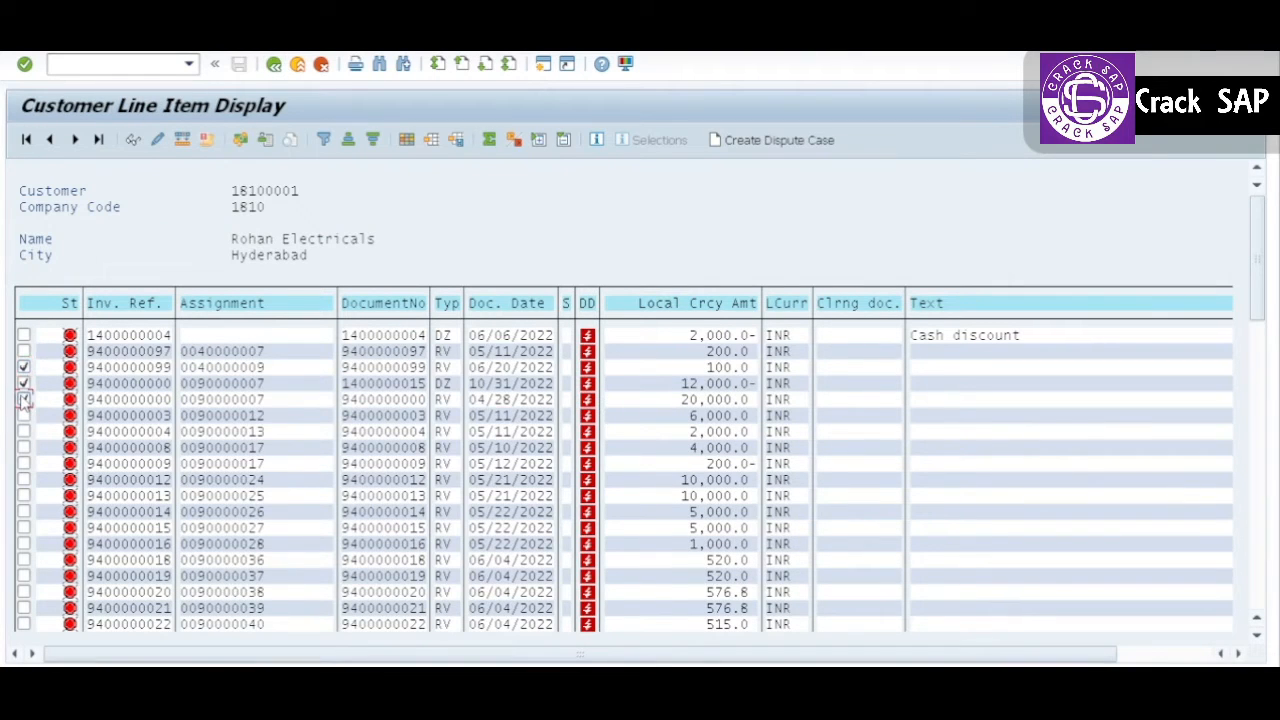
left_click(24, 399)
left_click(24, 367)
left_click(366, 386)
left_click(710, 398)
left_click(709, 386)
Step: Return to the incoming payment header and set both the document date and the posting date to 10/31/2022
key("alt+Tab")
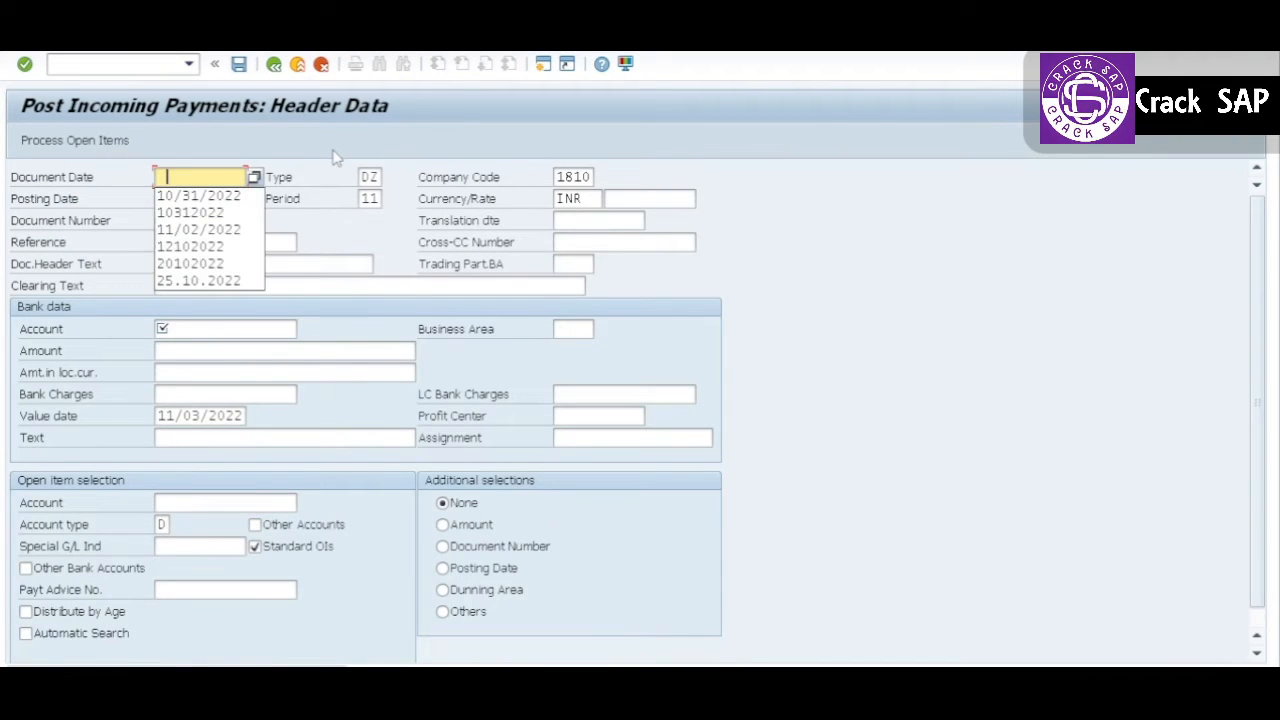
key("Down")
key("Tab")
key("Tab")
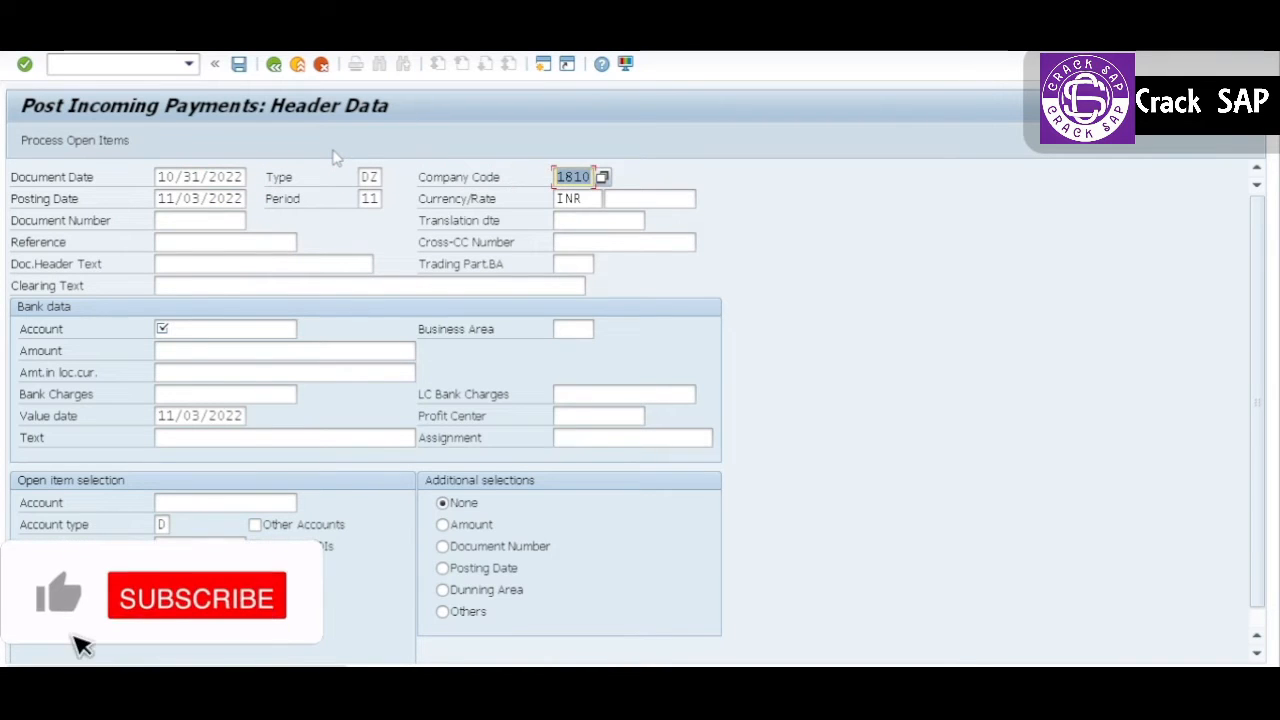
key("Tab")
key("Down")
key("Tab")
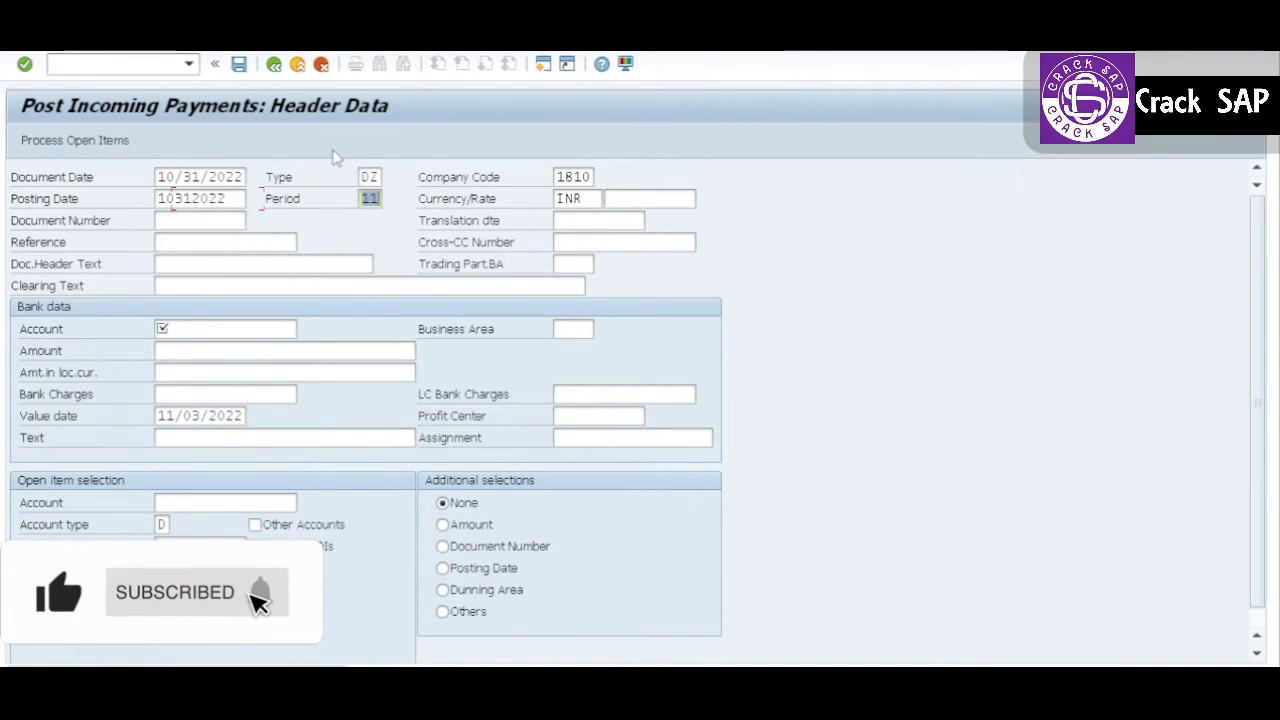
Step: Enter the previously used G/L account number for the incoming check bank in the bank data
key("Tab")
key("Tab")
key("Tab")
key("Tab")
key("Tab")
key("Tab")
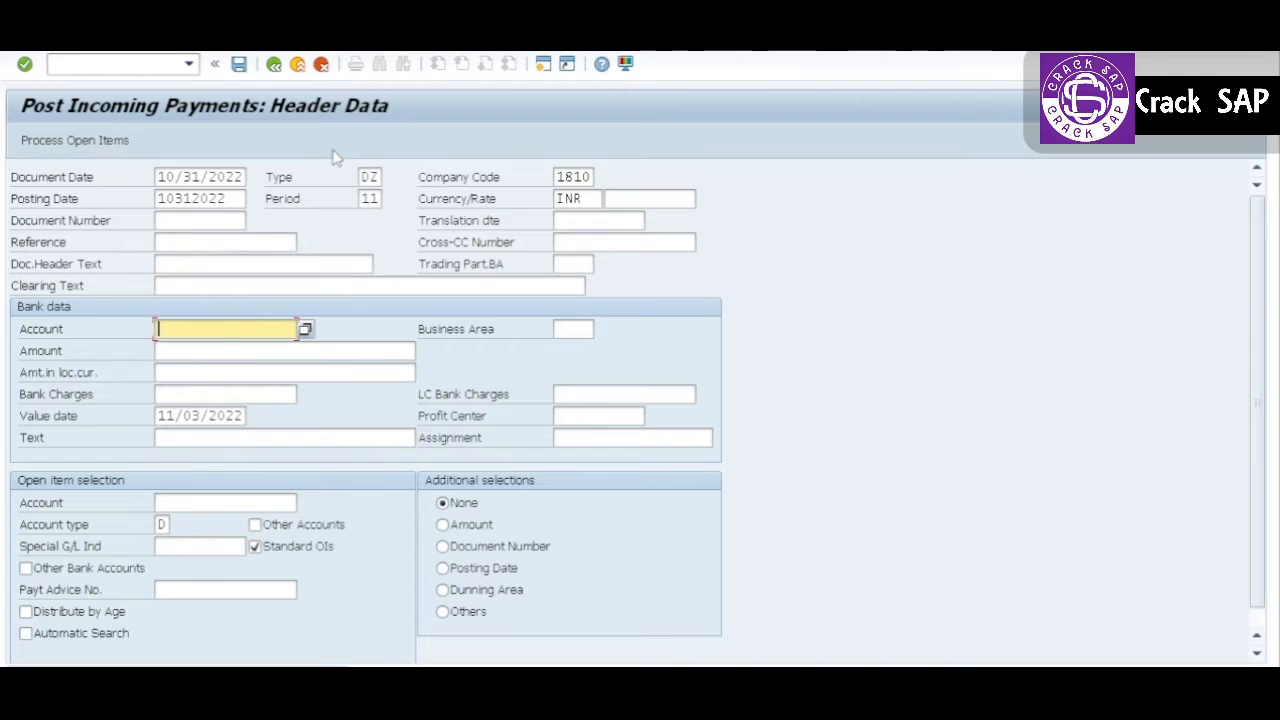
key("Down")
Step: Set the payment amount in the bank data to 6000
key("Tab")
key("Tab")
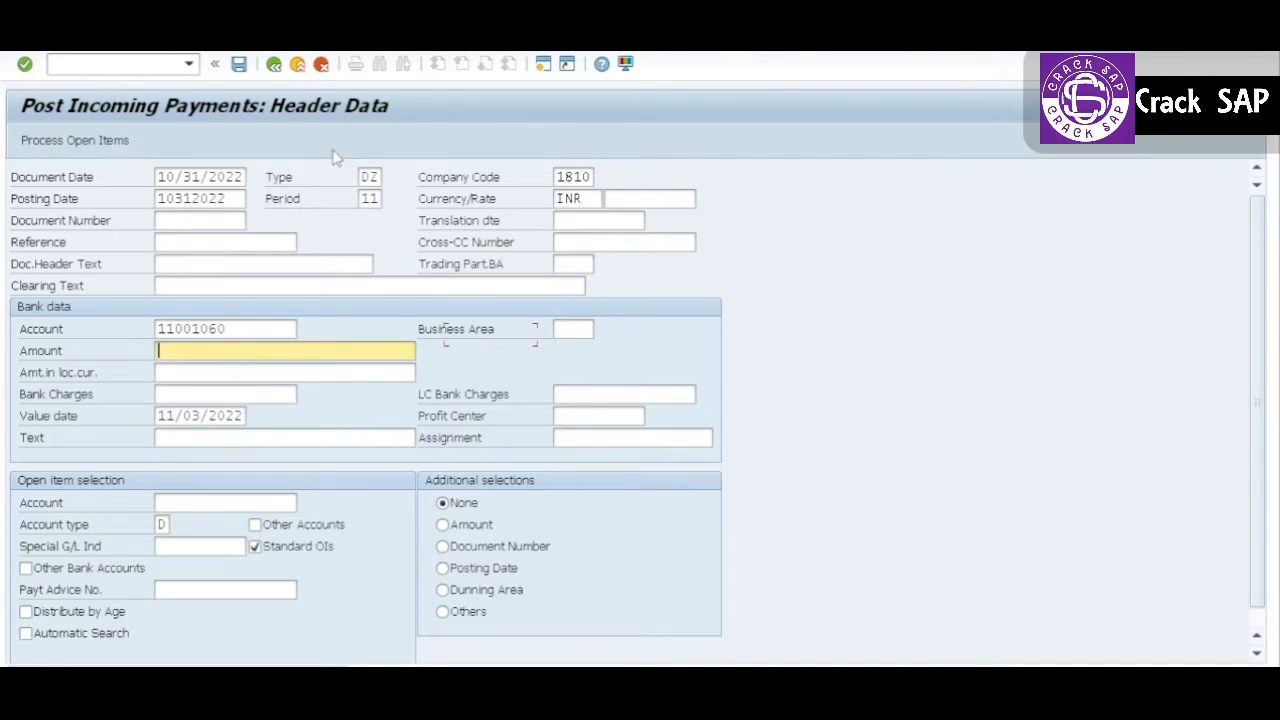
key("Down")
key("Tab")
key("shift+Tab")
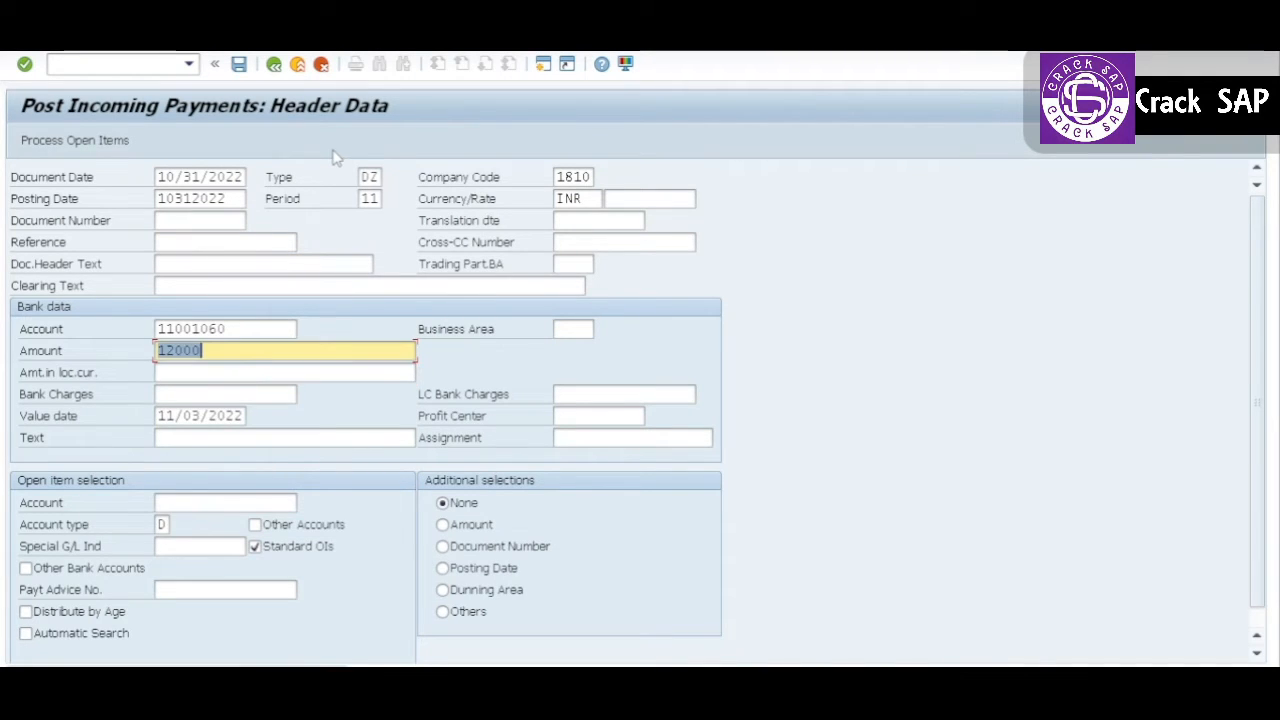
key("Home")
key("Right")
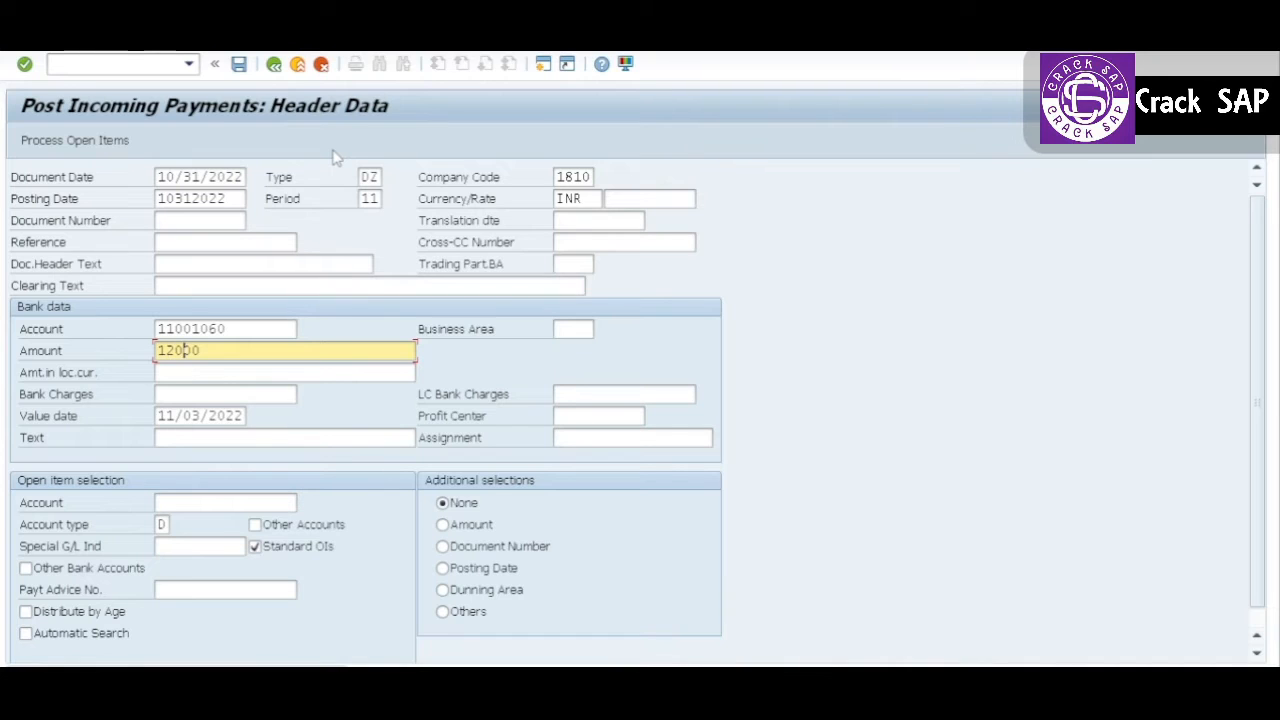
key("BackSpace")
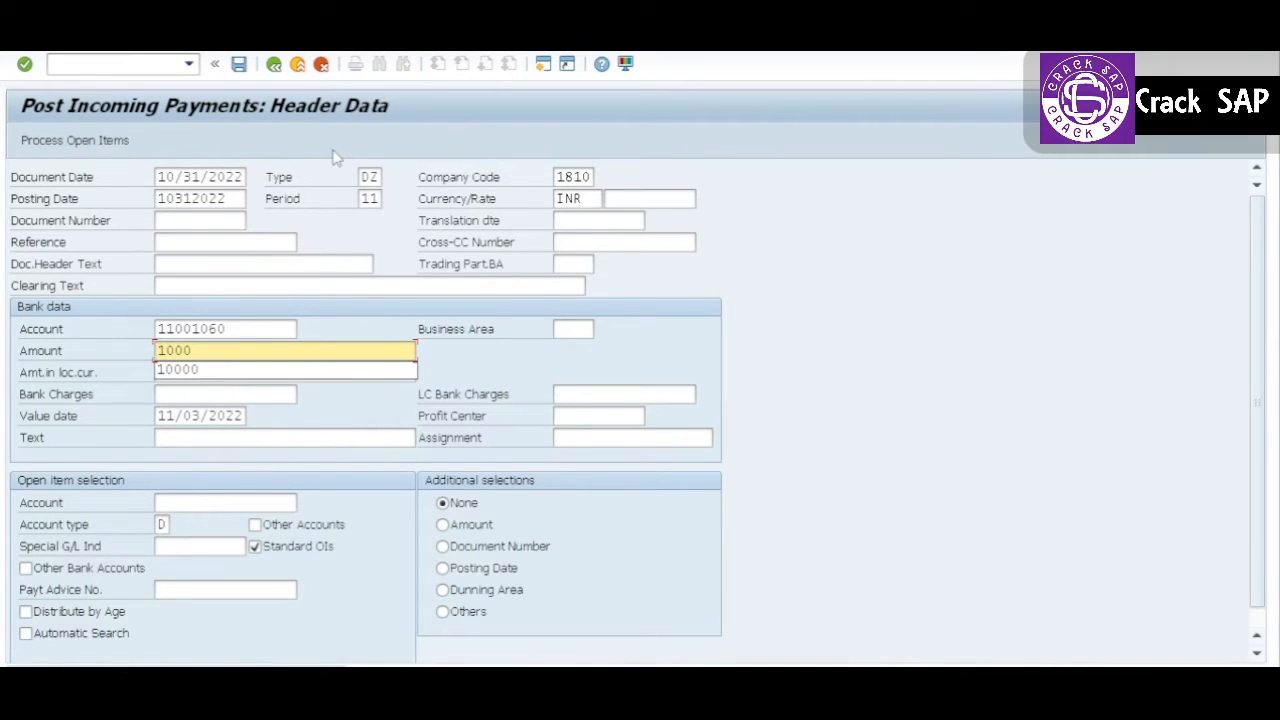
type("0")
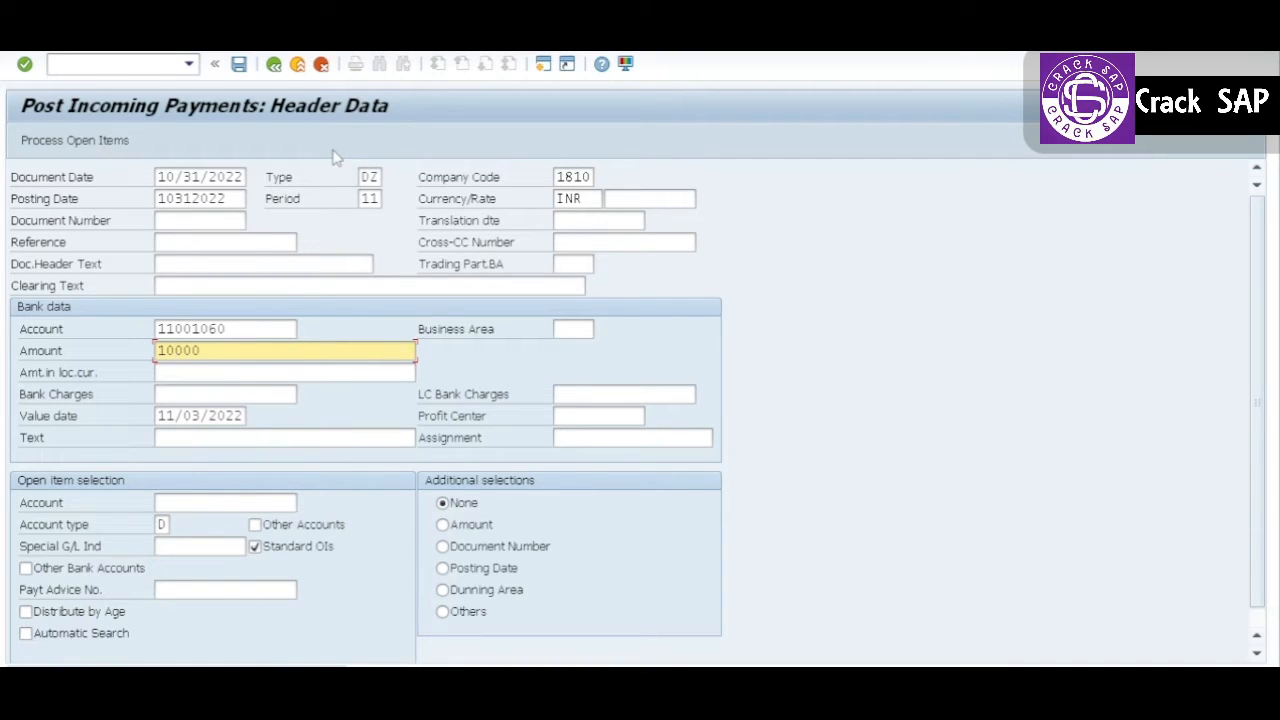
key("BackSpace")
key("BackSpace")
type("6000")
Step: Enter the customer's account number for open item selection, process the open items and deactivate all of them
left_click(208, 500)
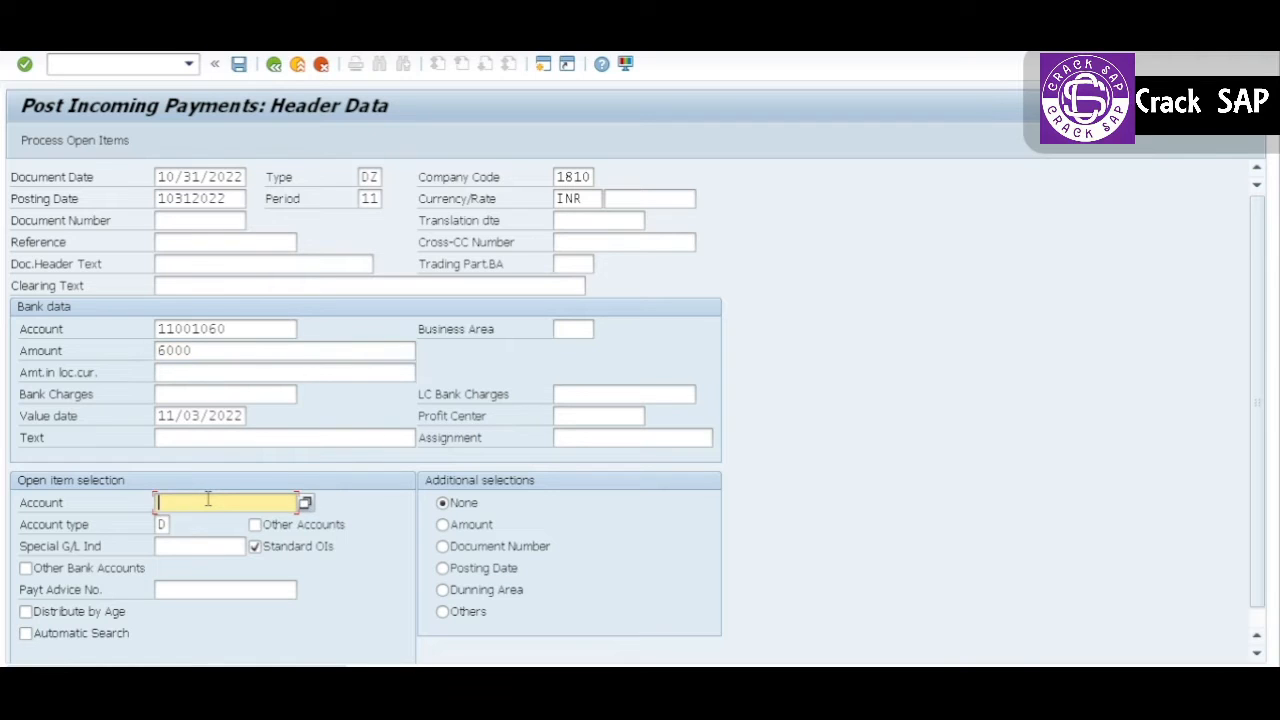
key("Down")
key("Return")
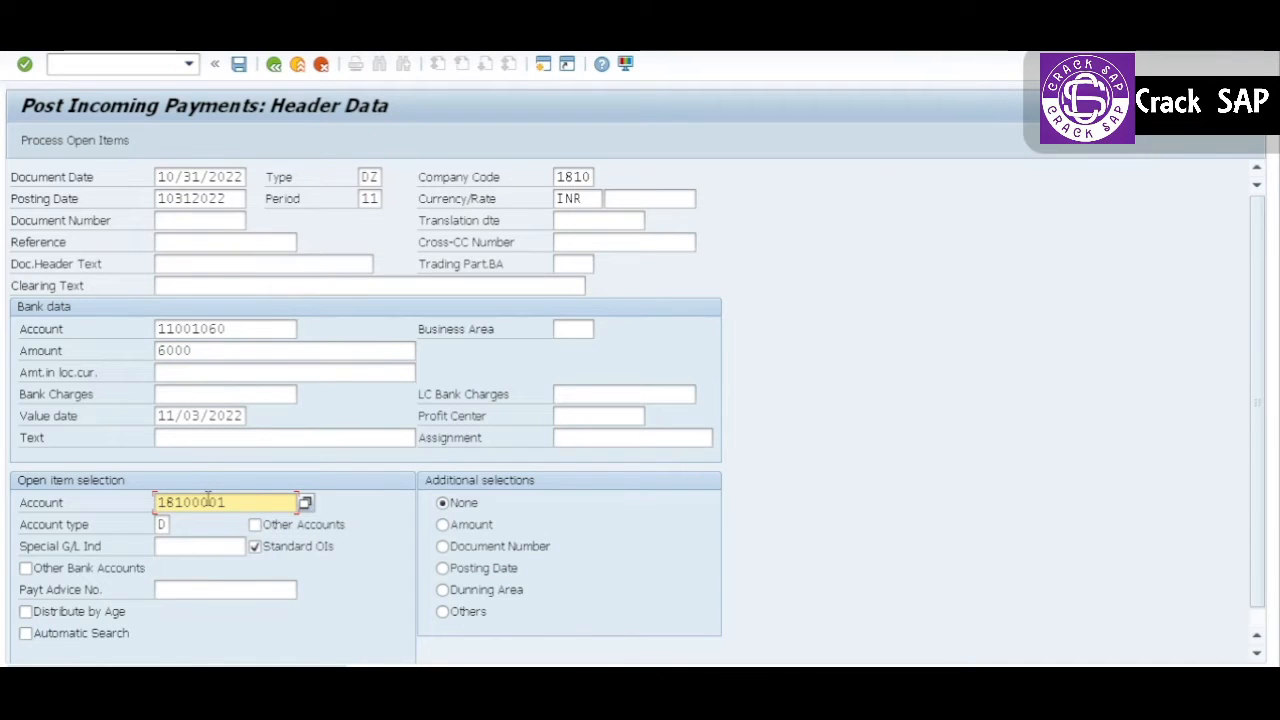
key("Return")
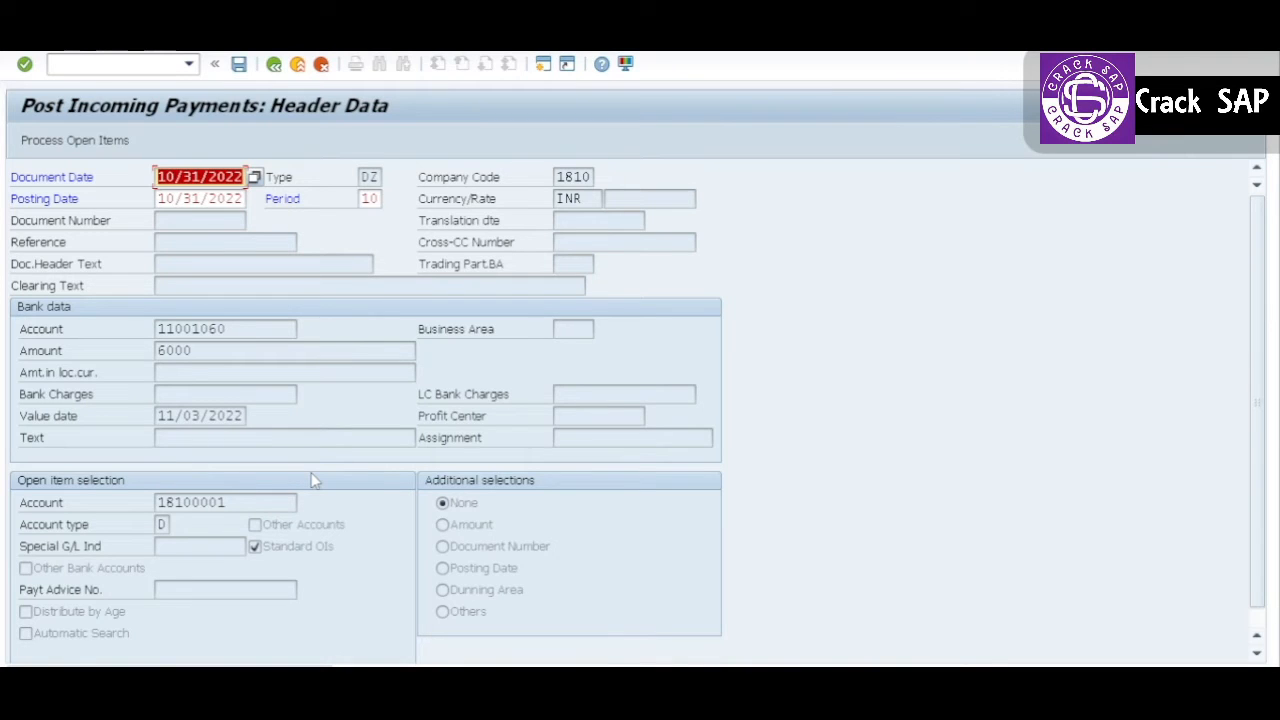
key("Return")
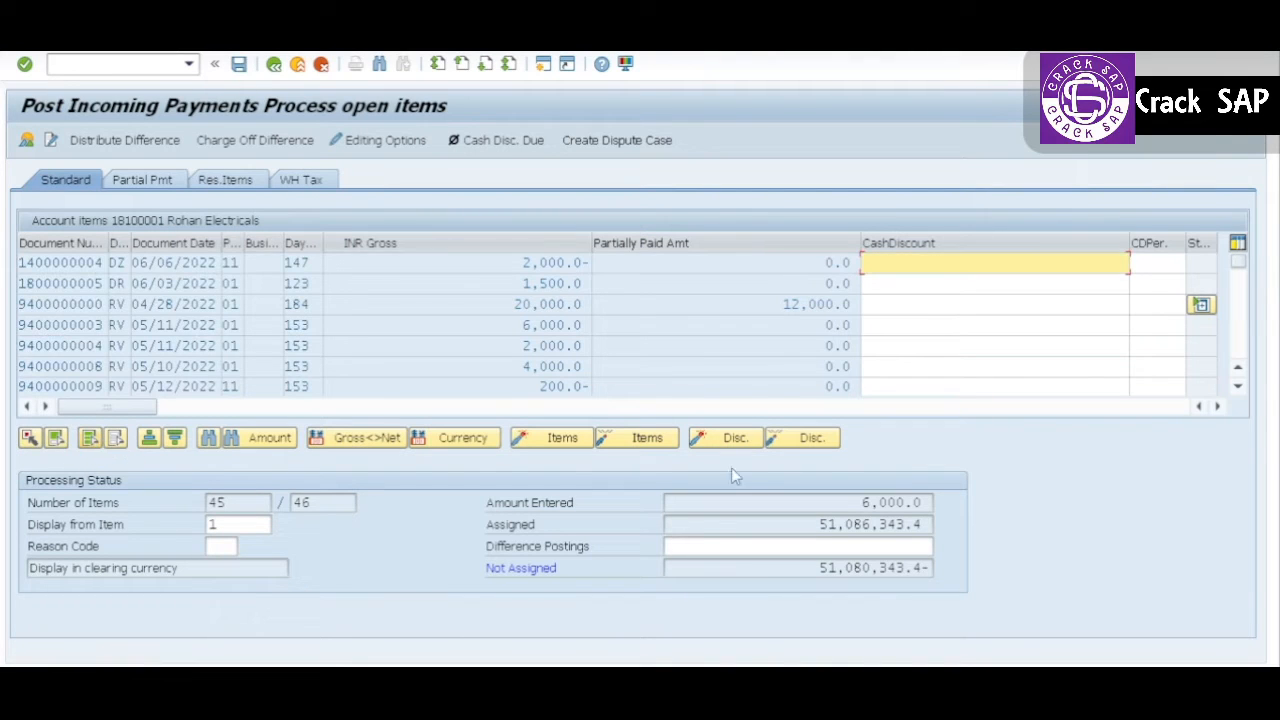
left_click(651, 449)
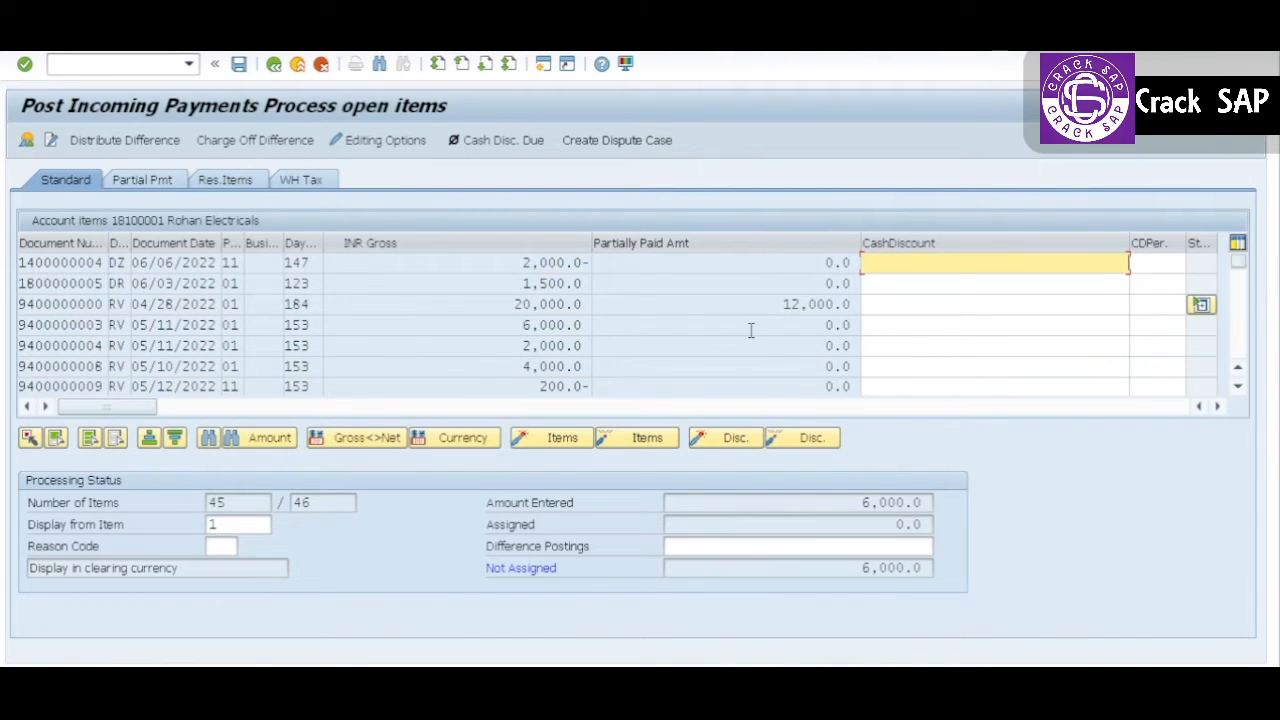
Step: Check the gross and partially paid amounts of the 04/28/2022 invoice and review the invoice reference setting in the accounting editing options
left_click(27, 304)
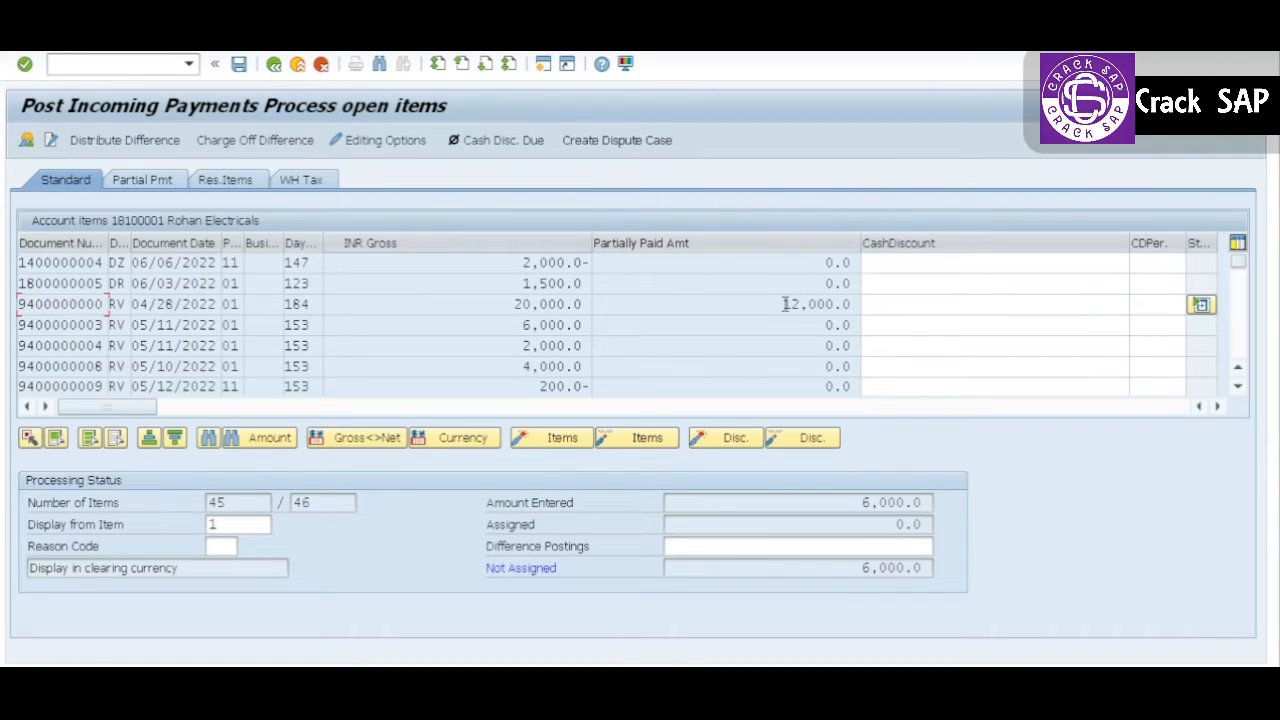
left_click_drag(785, 304, 848, 305)
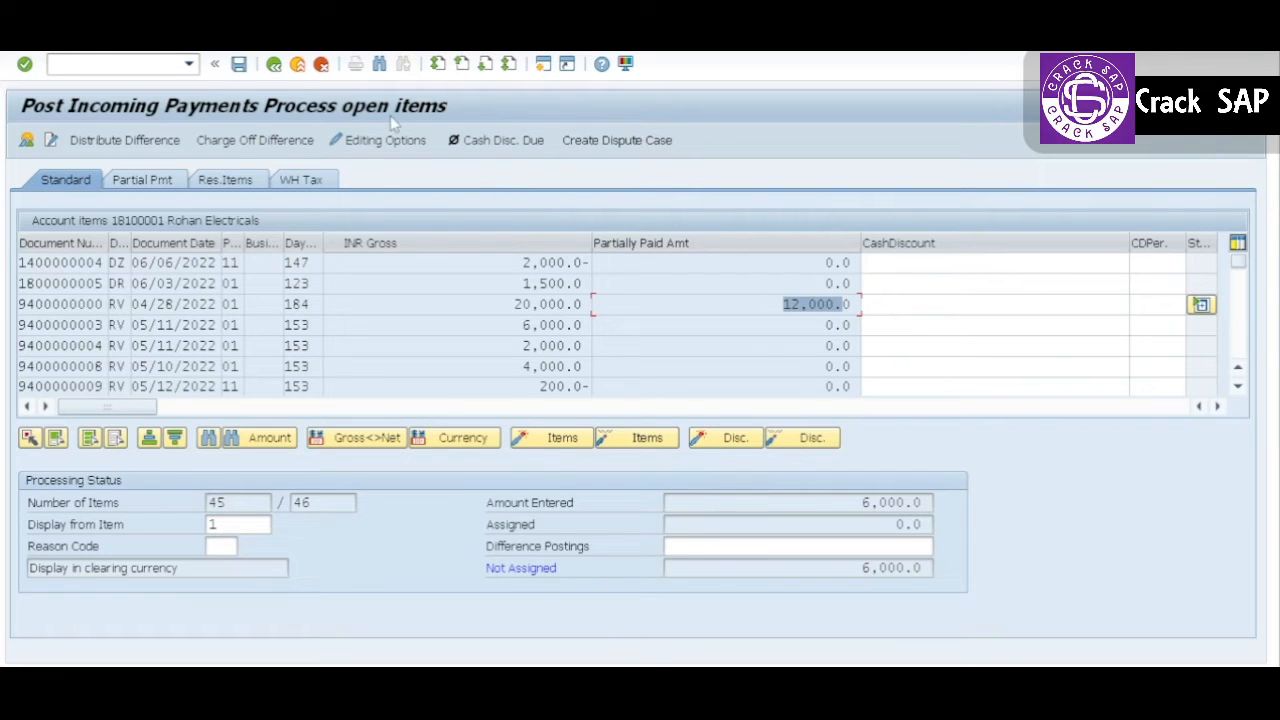
left_click(379, 141)
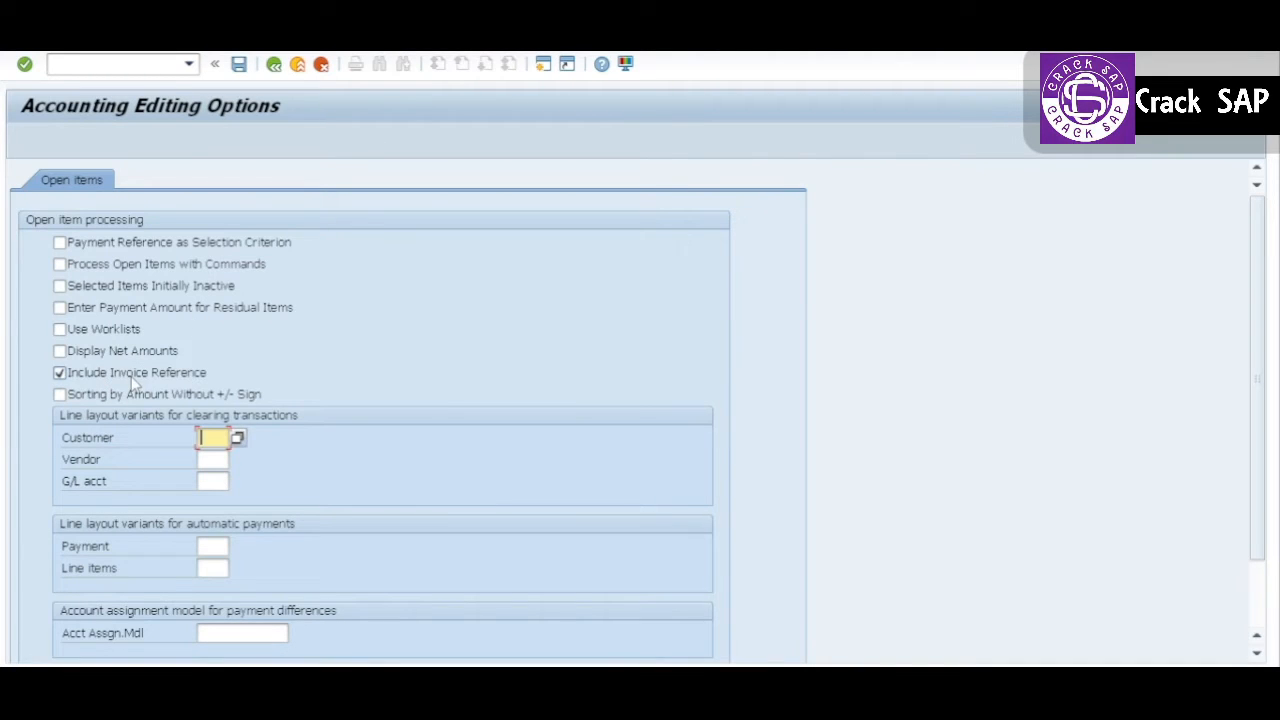
left_click(274, 65)
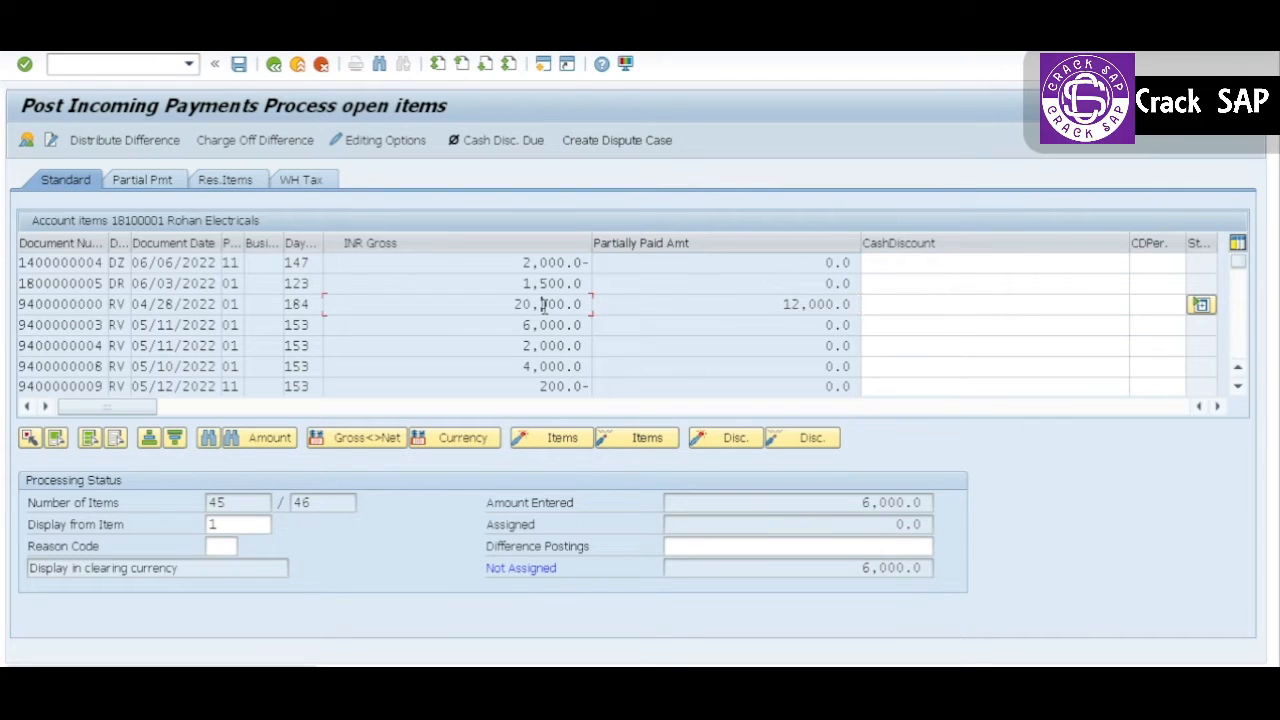
left_click(771, 312)
Step: Activate the 20,000.0 invoice as a partial payment, set its payment amount to 6,000.0 and check the unassigned amount
left_click(130, 180)
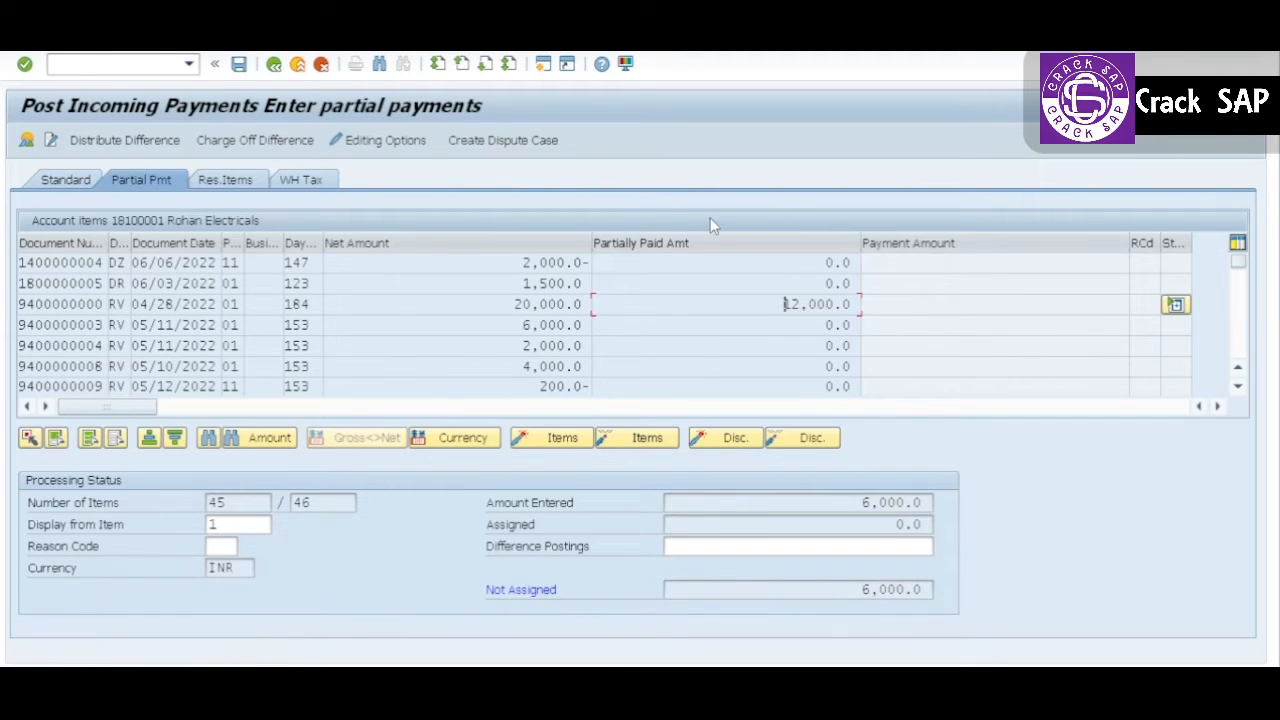
left_click(535, 304)
double_click(537, 304)
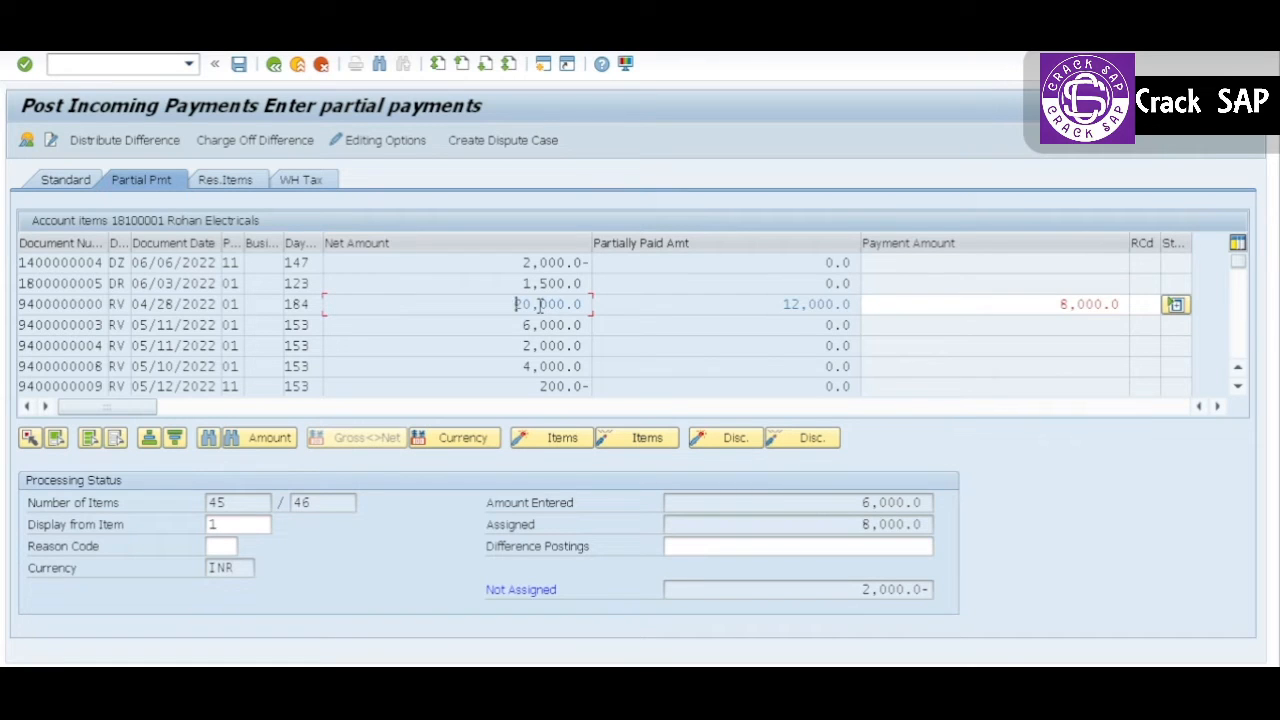
double_click(814, 305)
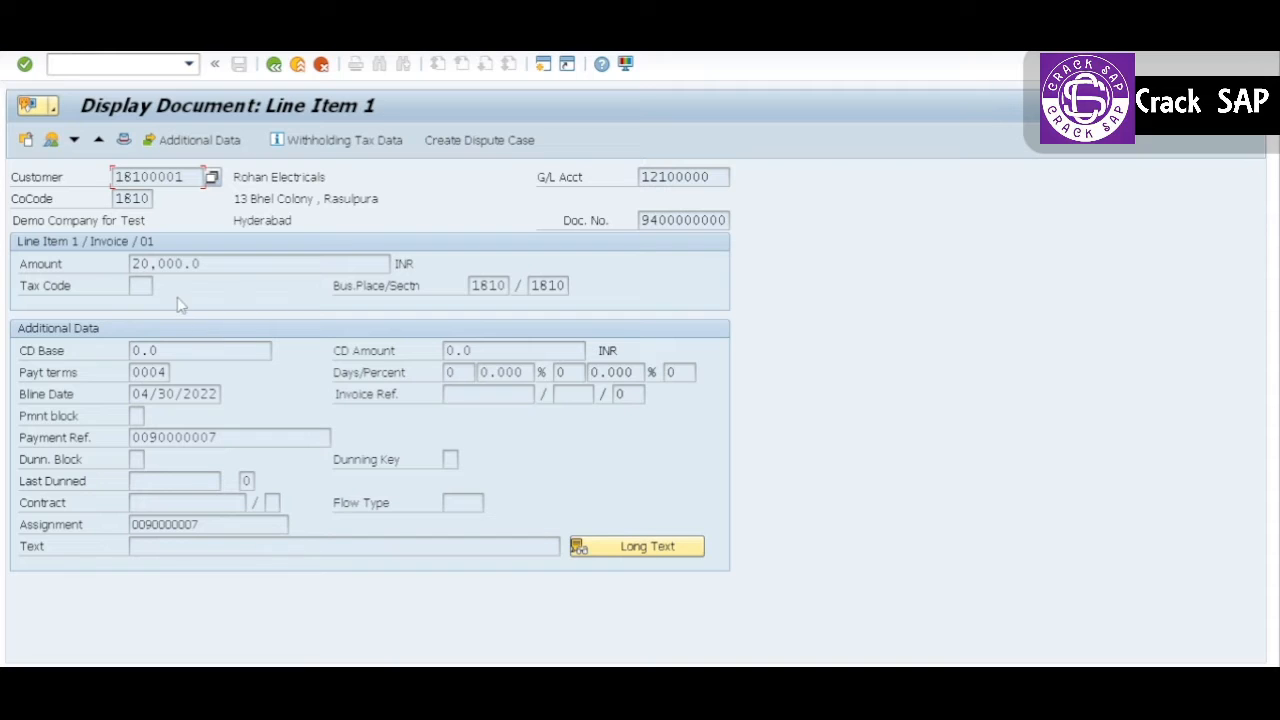
left_click(274, 64)
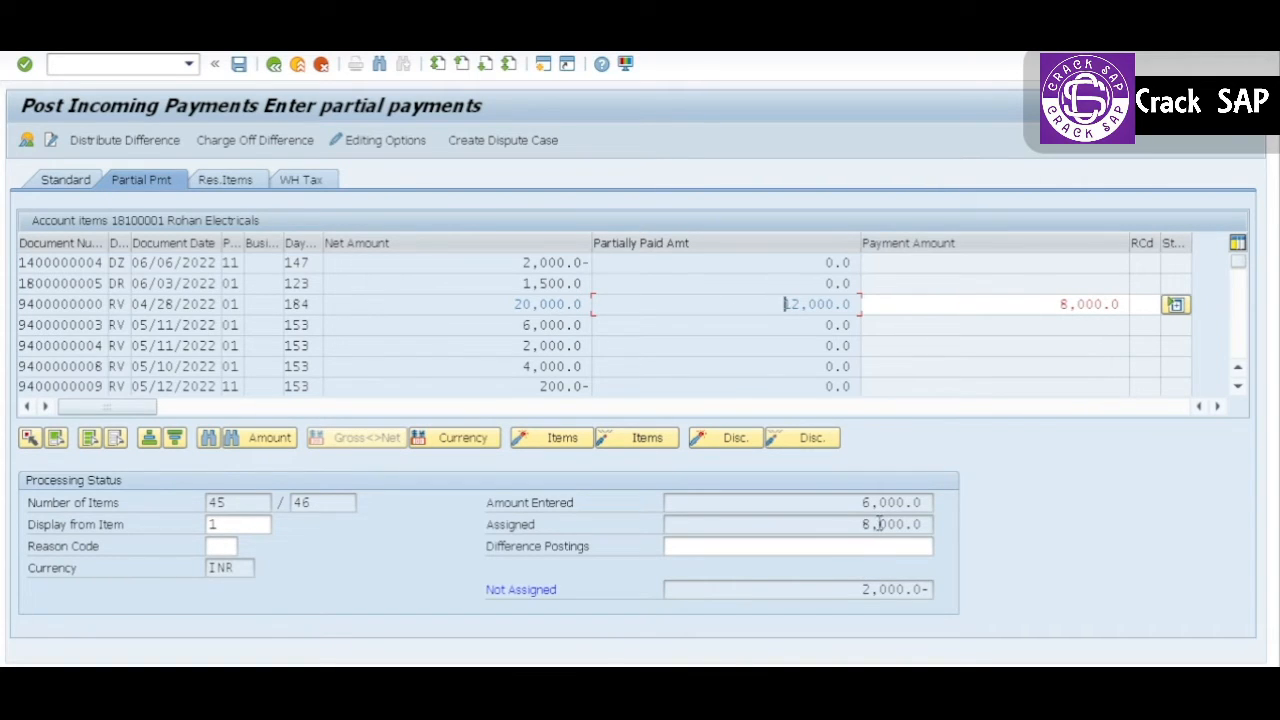
double_click(1090, 304)
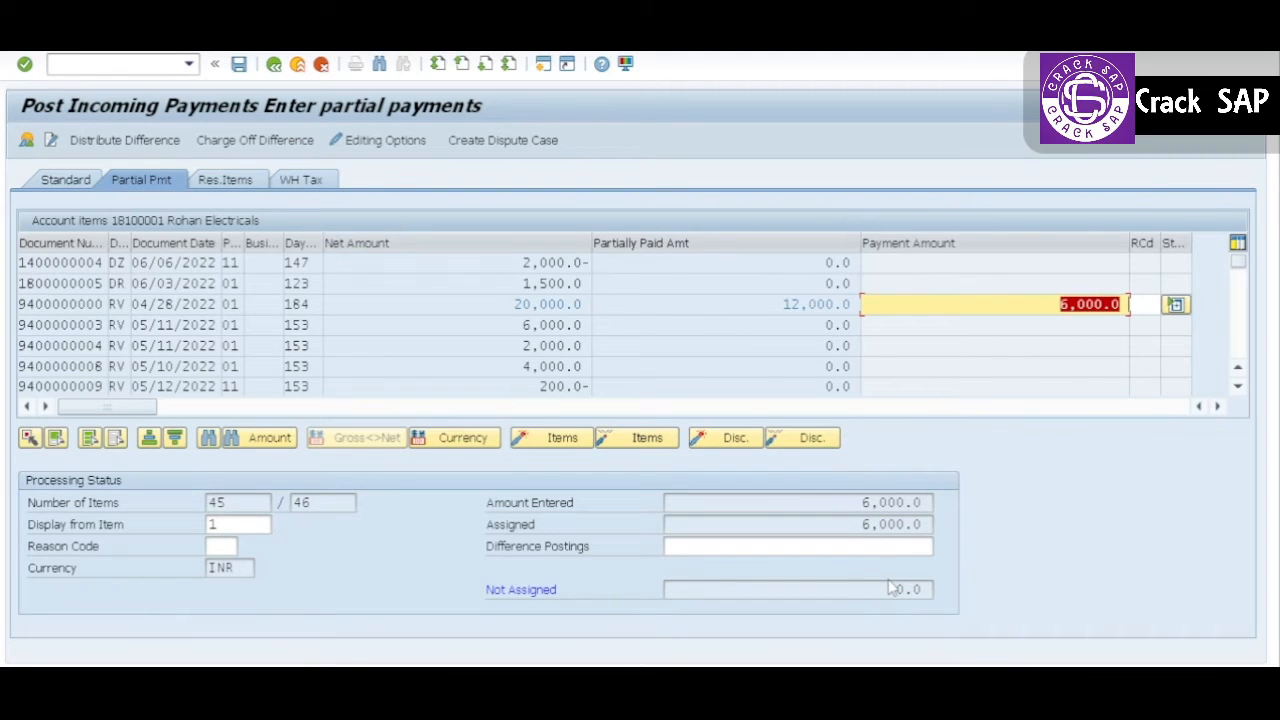
left_click_drag(890, 588, 913, 590)
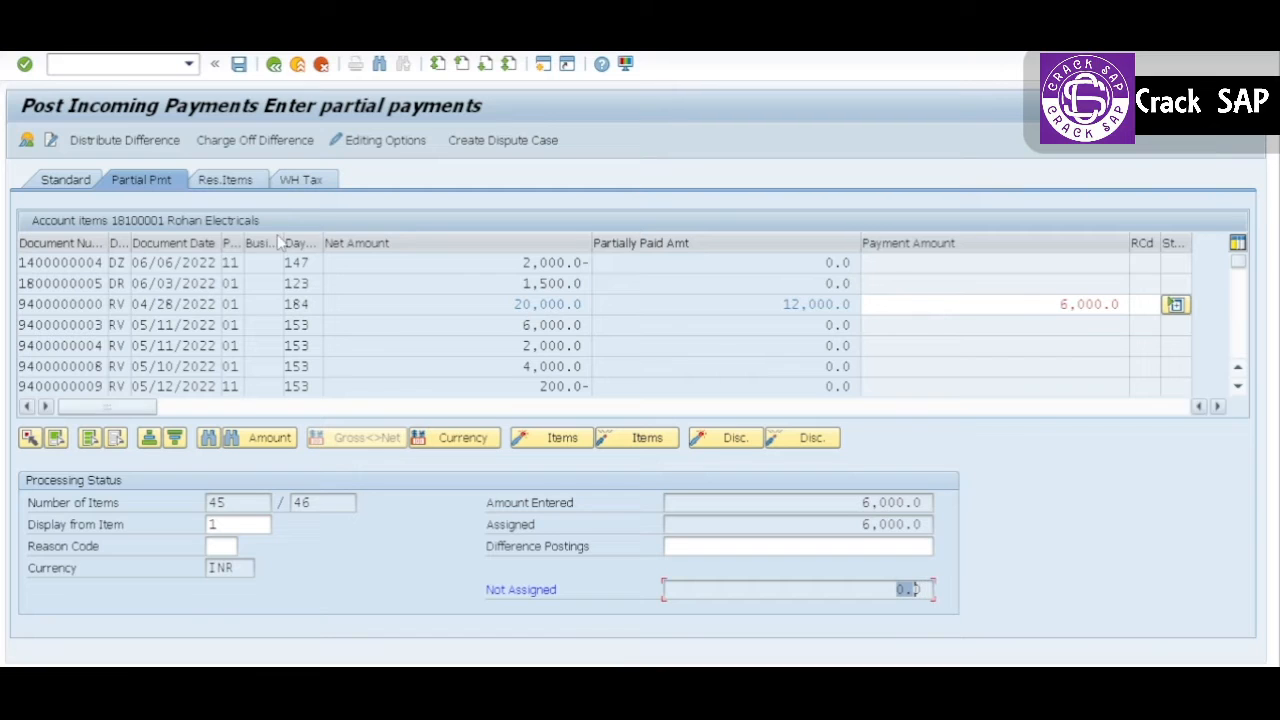
Step: Simulate the 6,000.0 INR partial payment, review its customer line item and post the document
left_click(53, 42)
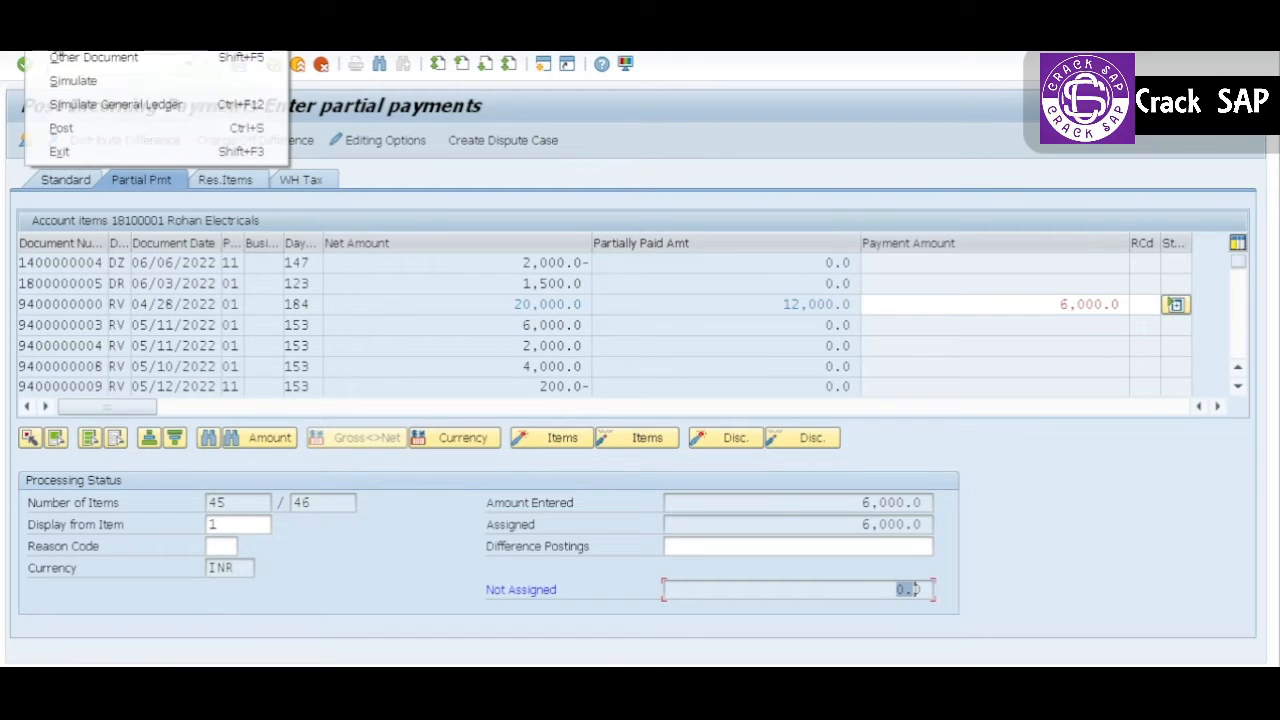
left_click(70, 81)
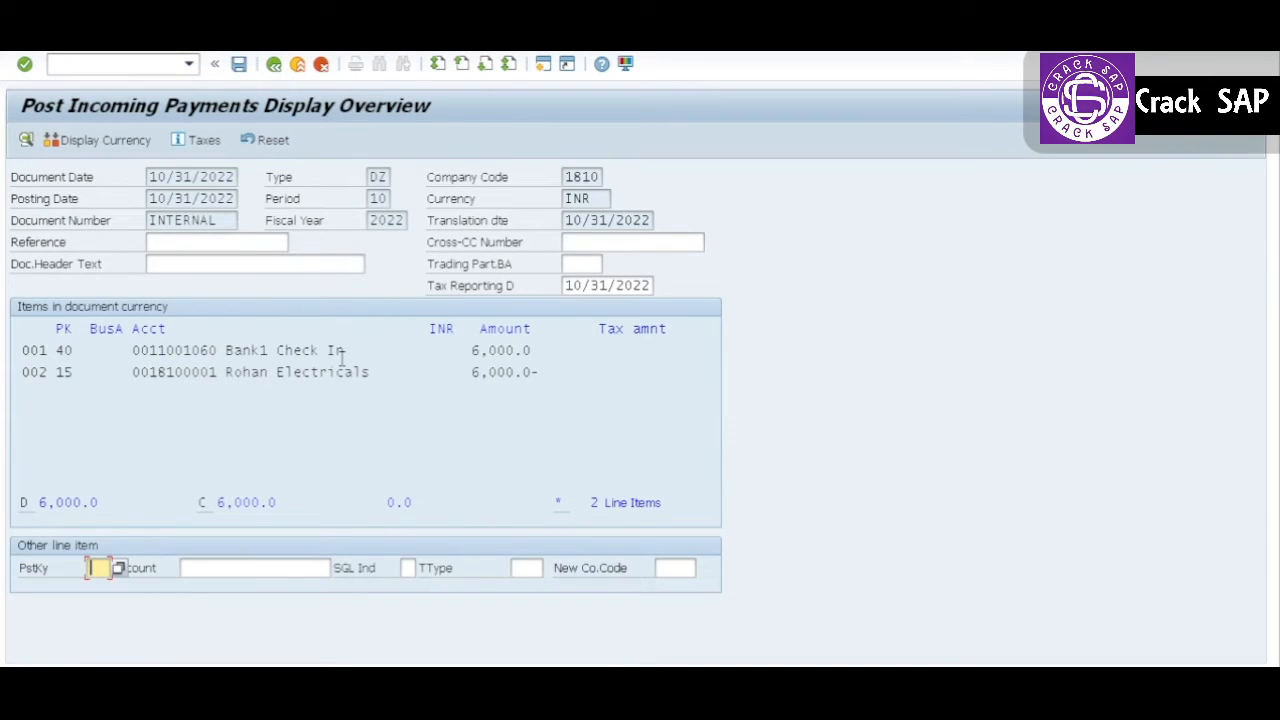
left_click(480, 351)
left_click(58, 40)
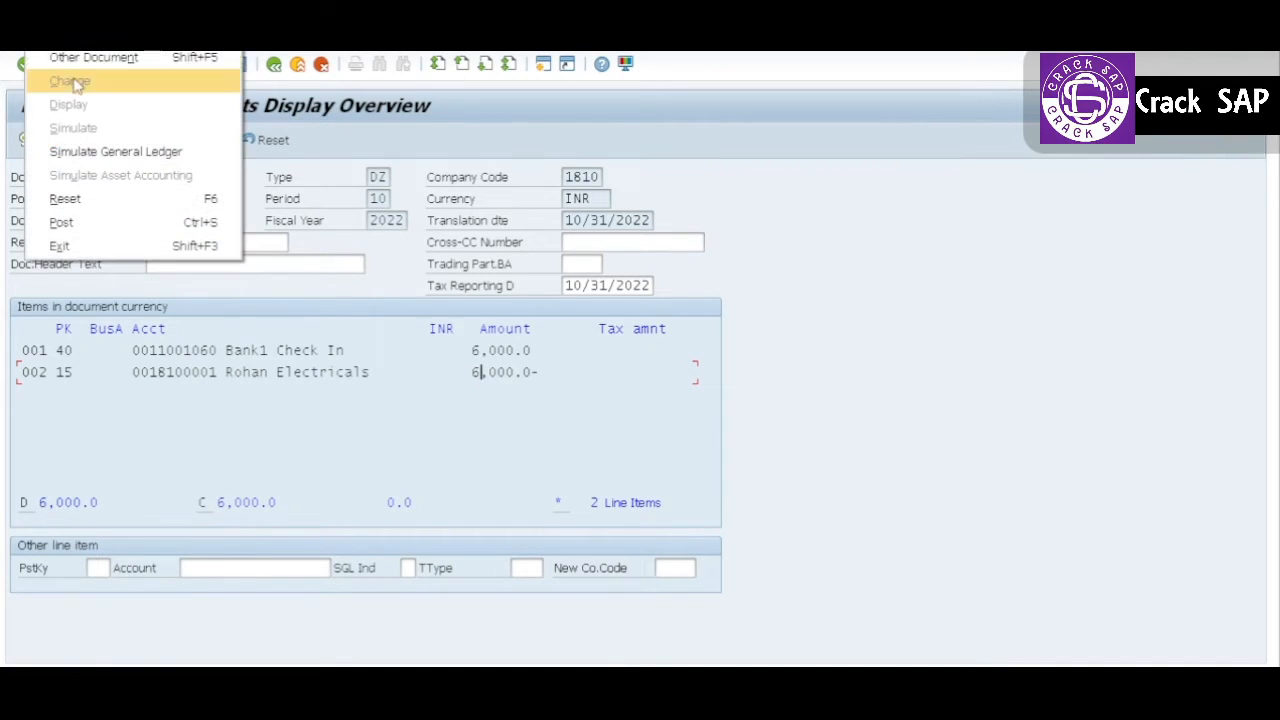
left_click(407, 264)
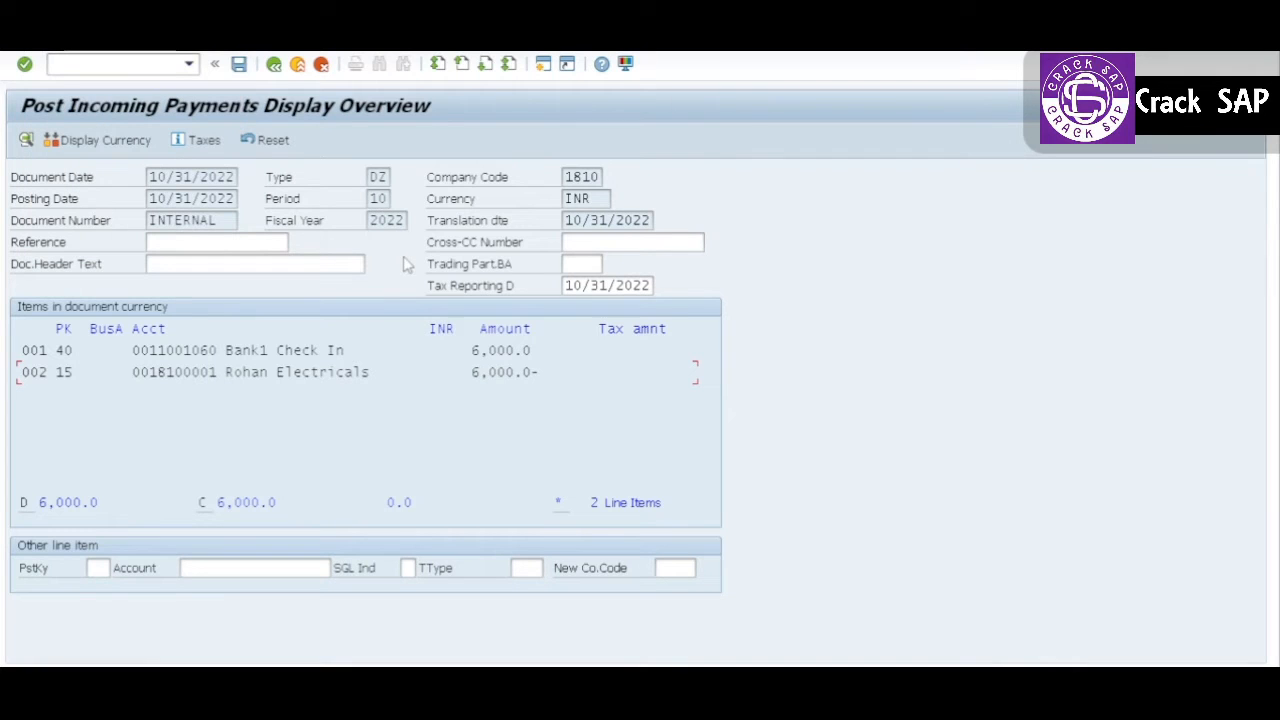
left_click(239, 64)
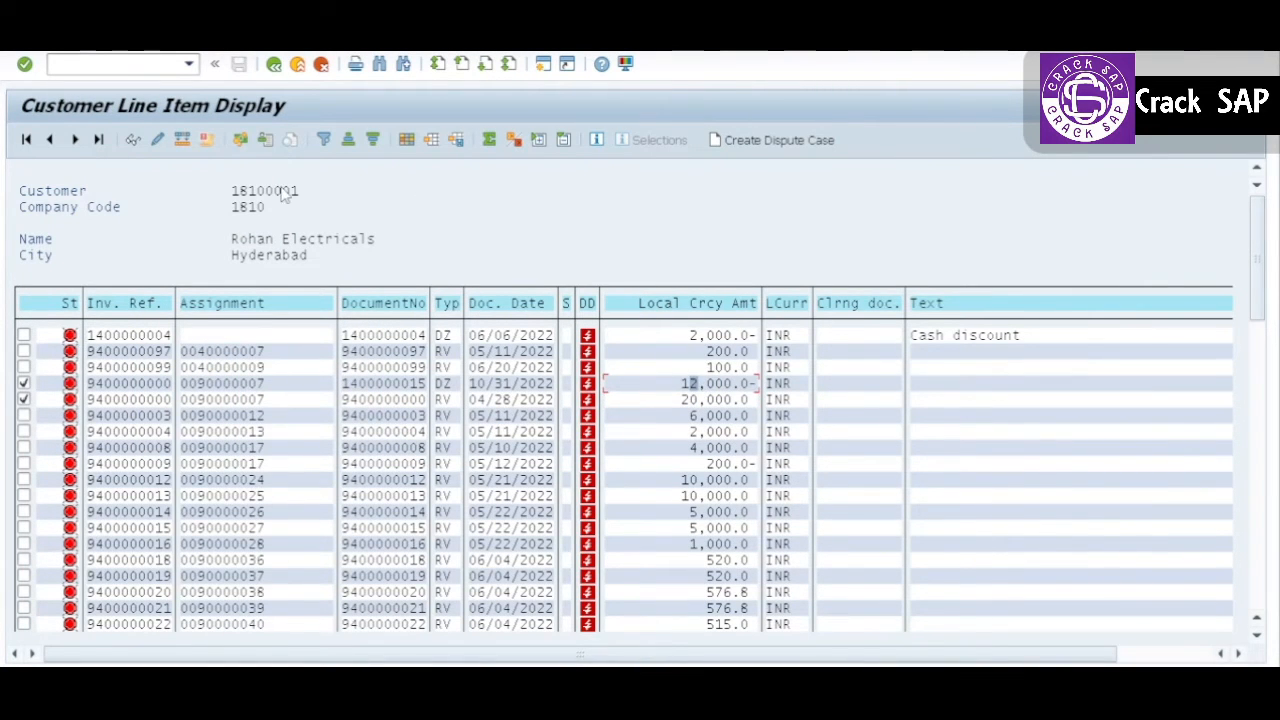
Step: Refresh the customer line item display and examine the partial payments and the line item details of the 20,000.0 invoice
left_click(40, 38)
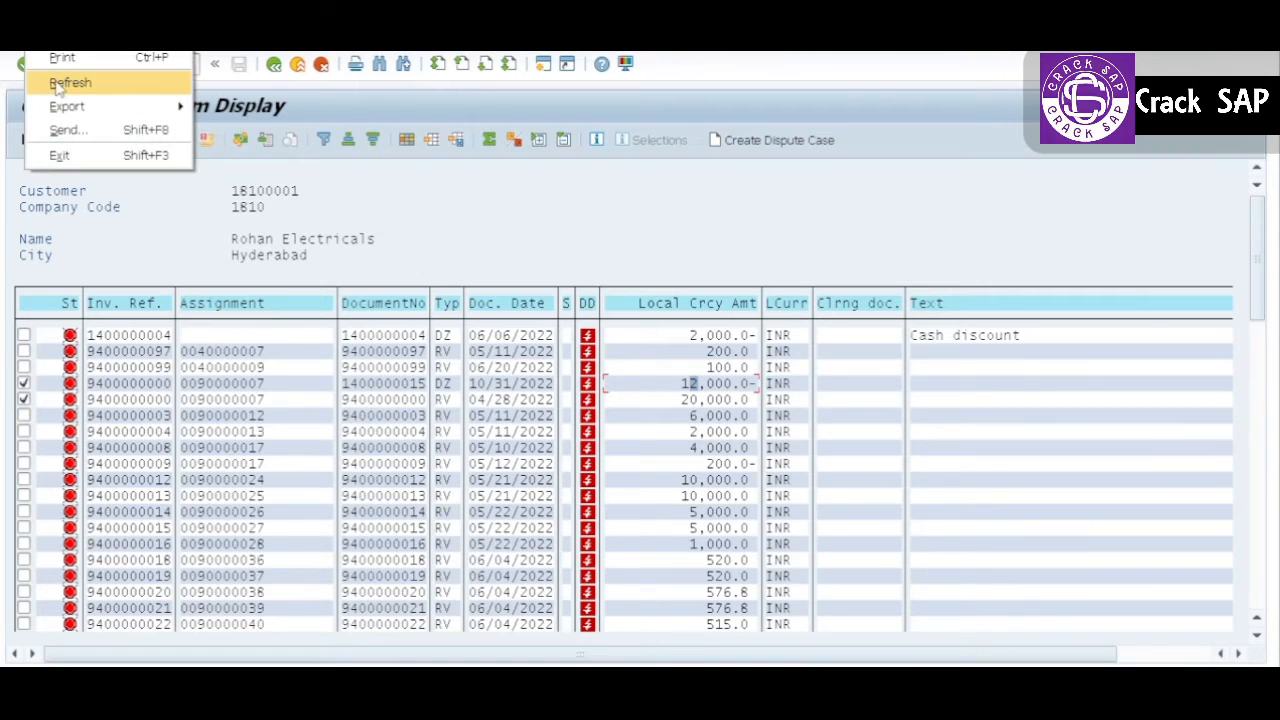
left_click(62, 82)
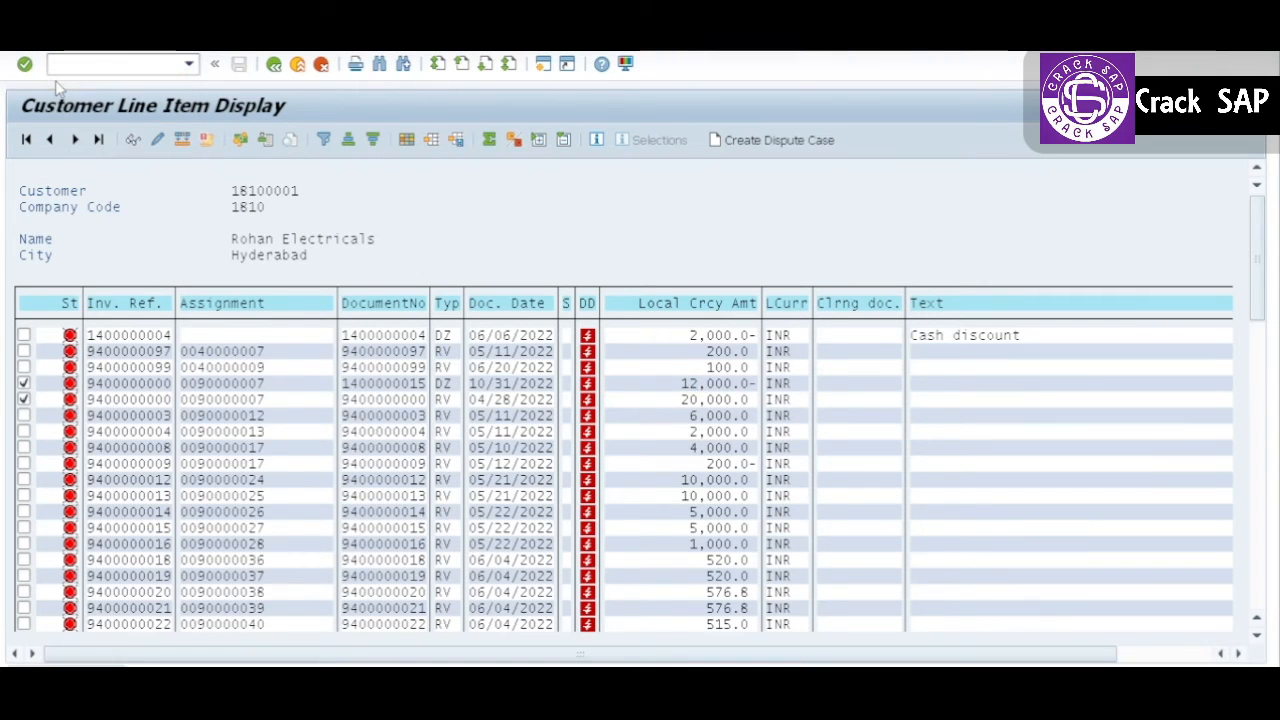
left_click(693, 385)
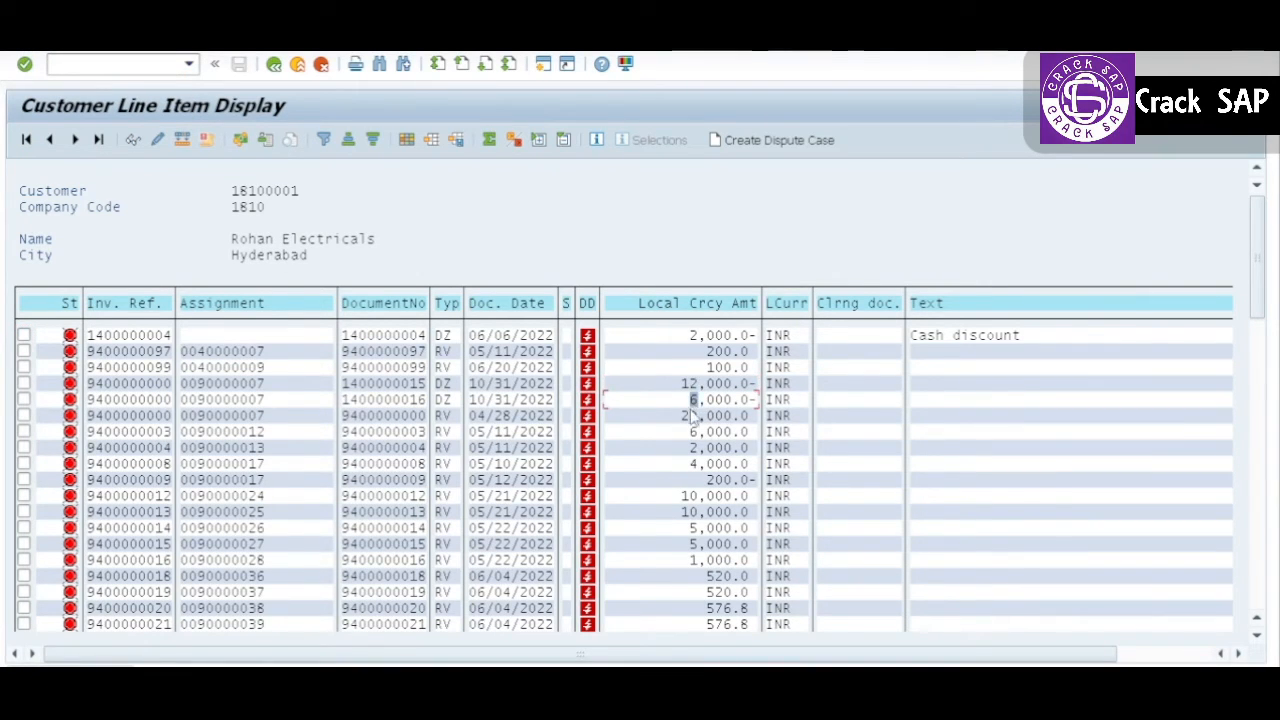
double_click(693, 415)
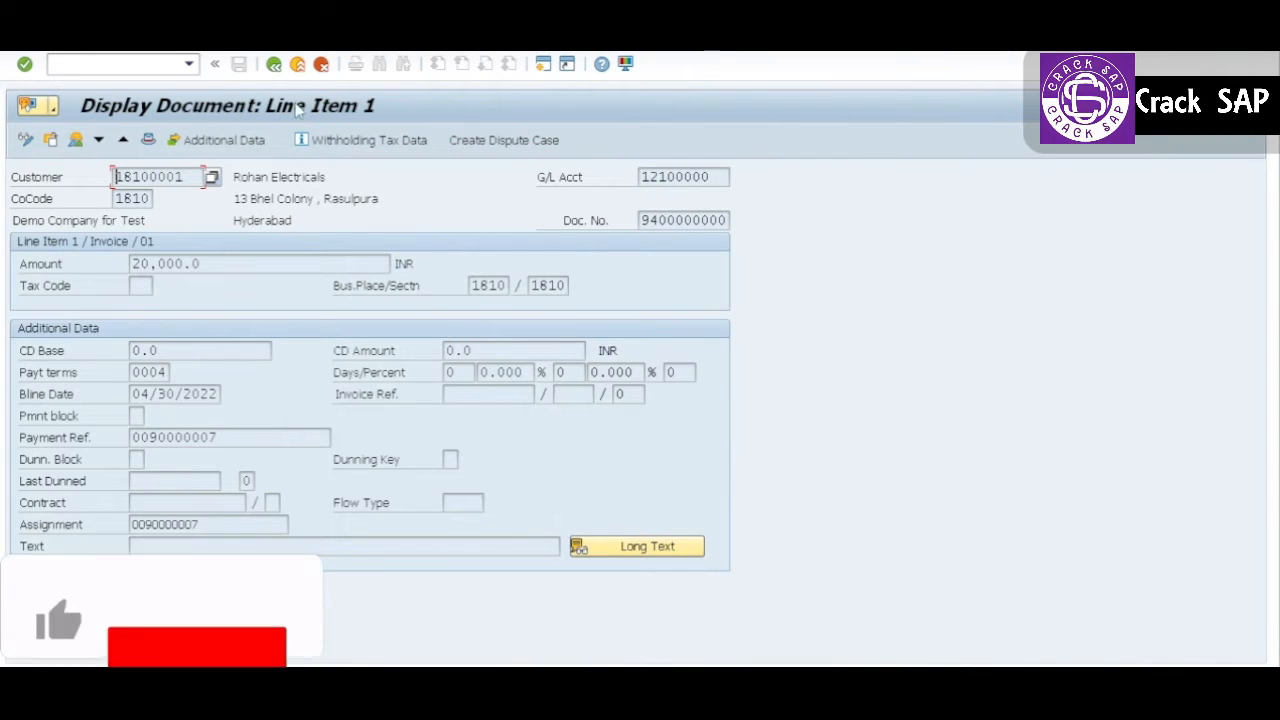
key("F3")
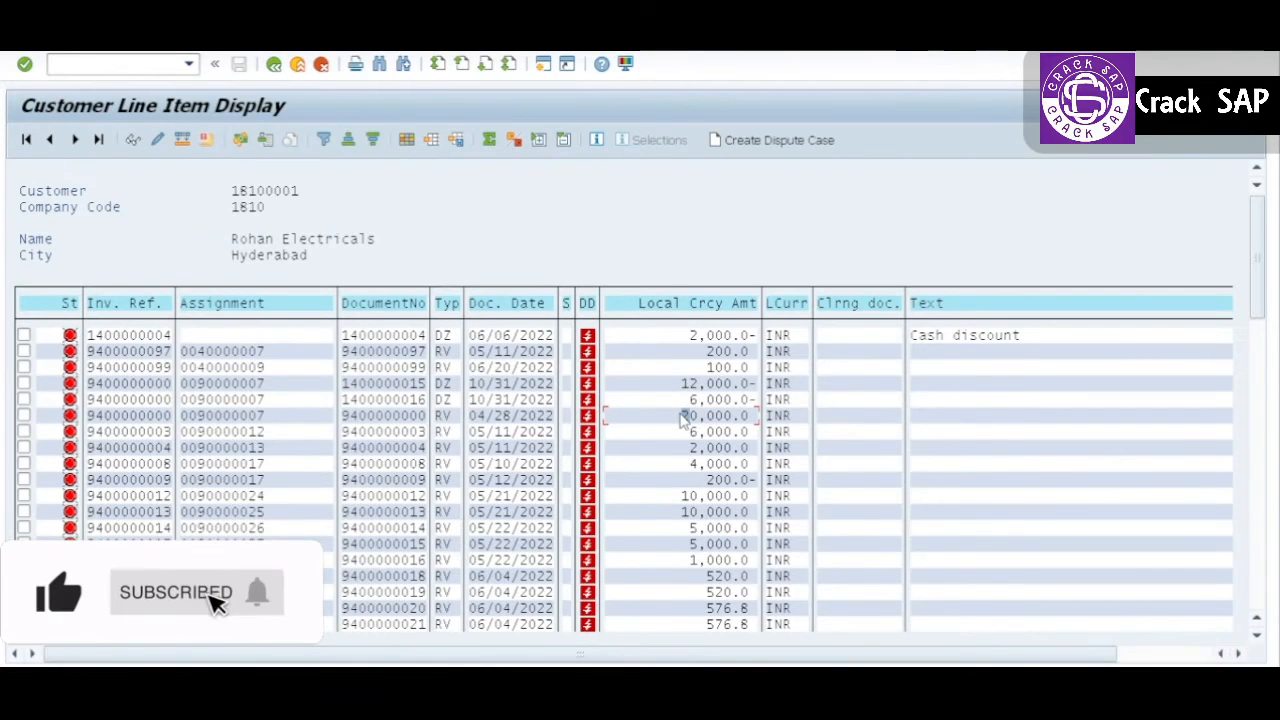
Step: Filter the customer line items by invoice reference, using the document number copied from the 20,000.0 invoice dated 04/28/2022
left_click(344, 417)
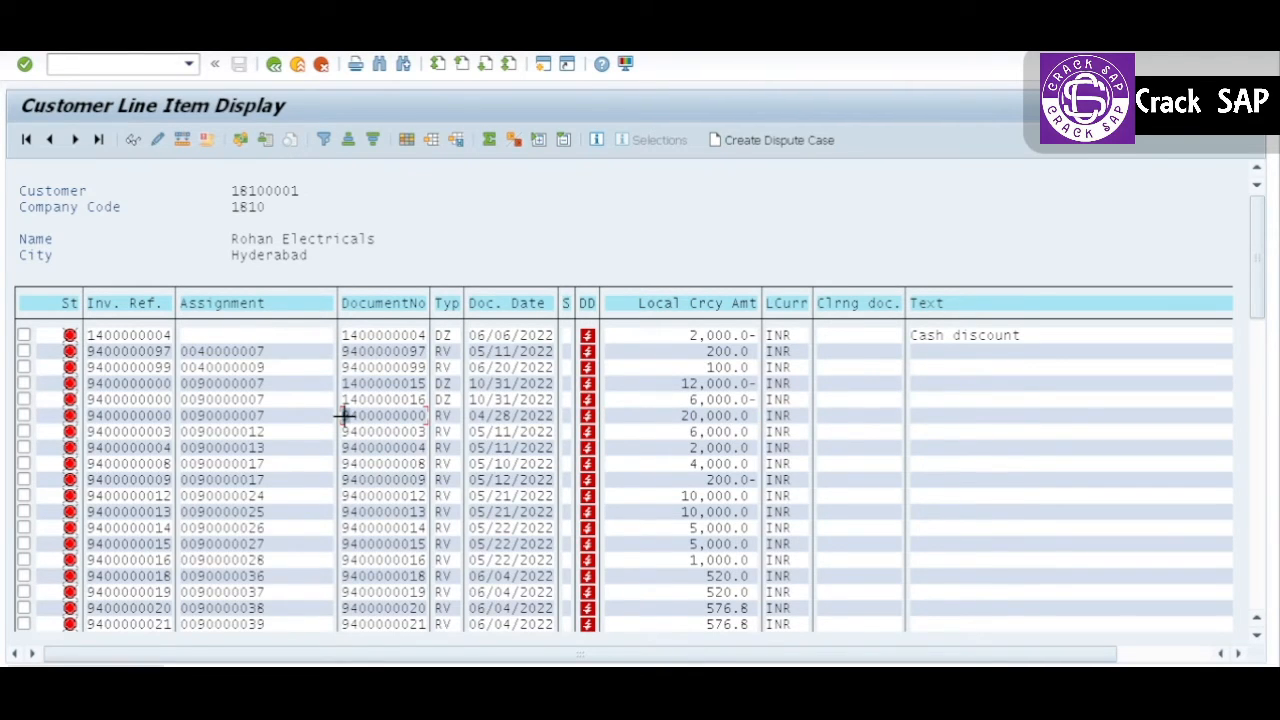
left_click_drag(344, 417, 428, 416)
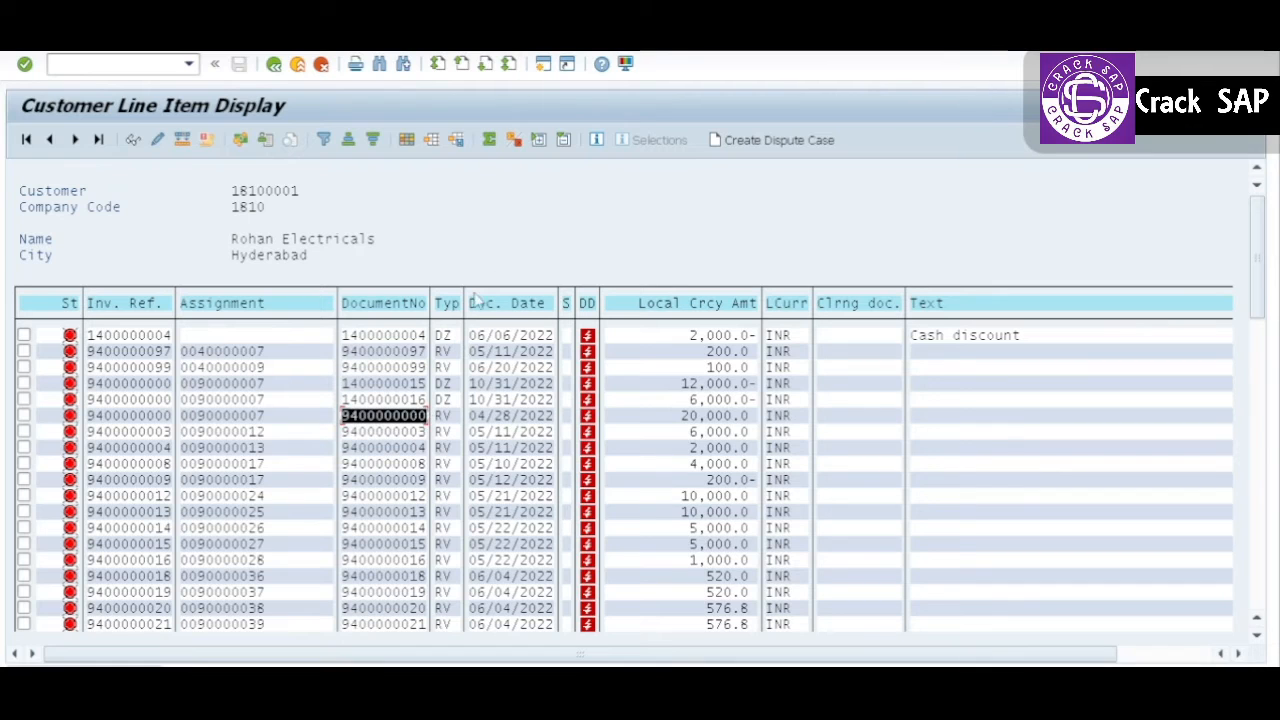
key("ctrl+c")
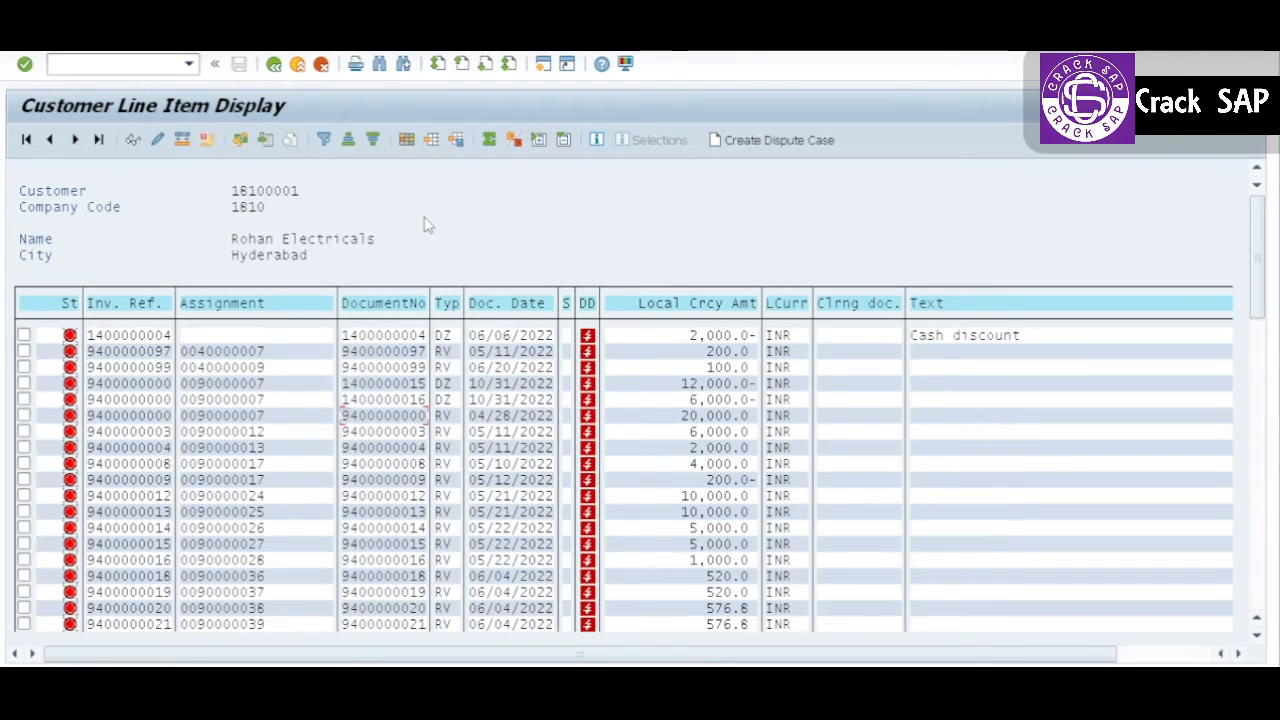
left_click(134, 303)
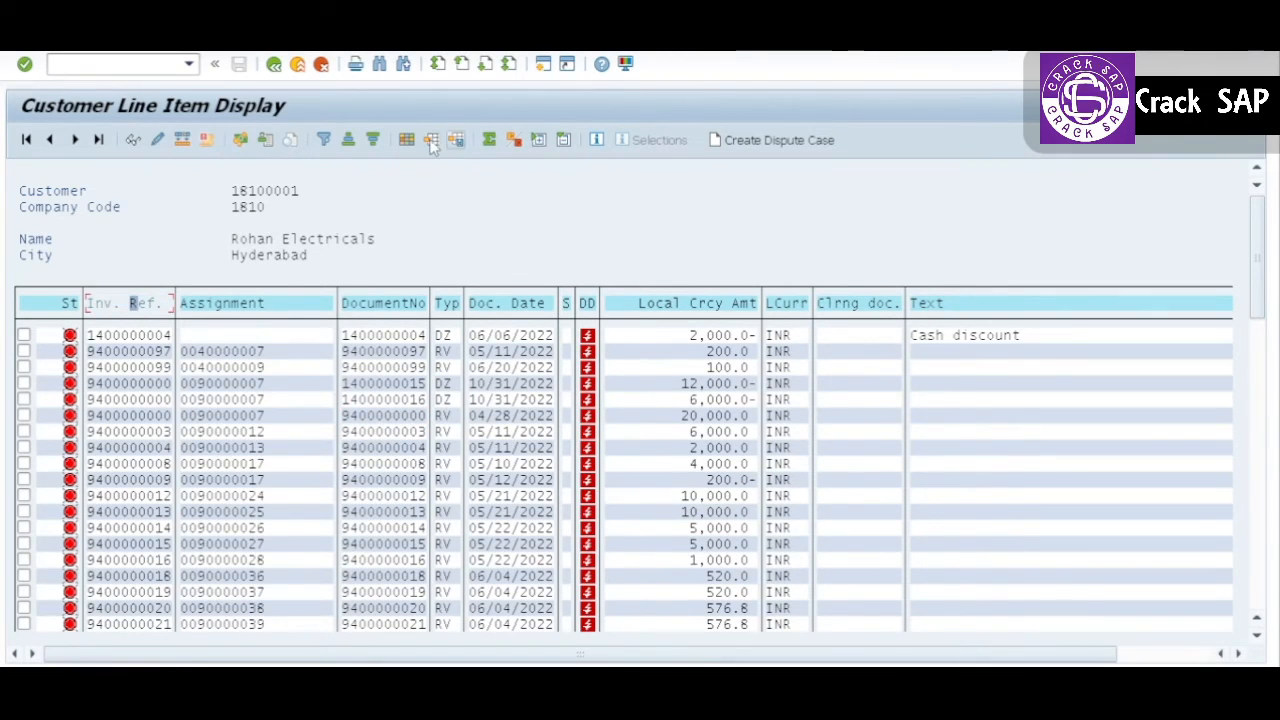
left_click(323, 141)
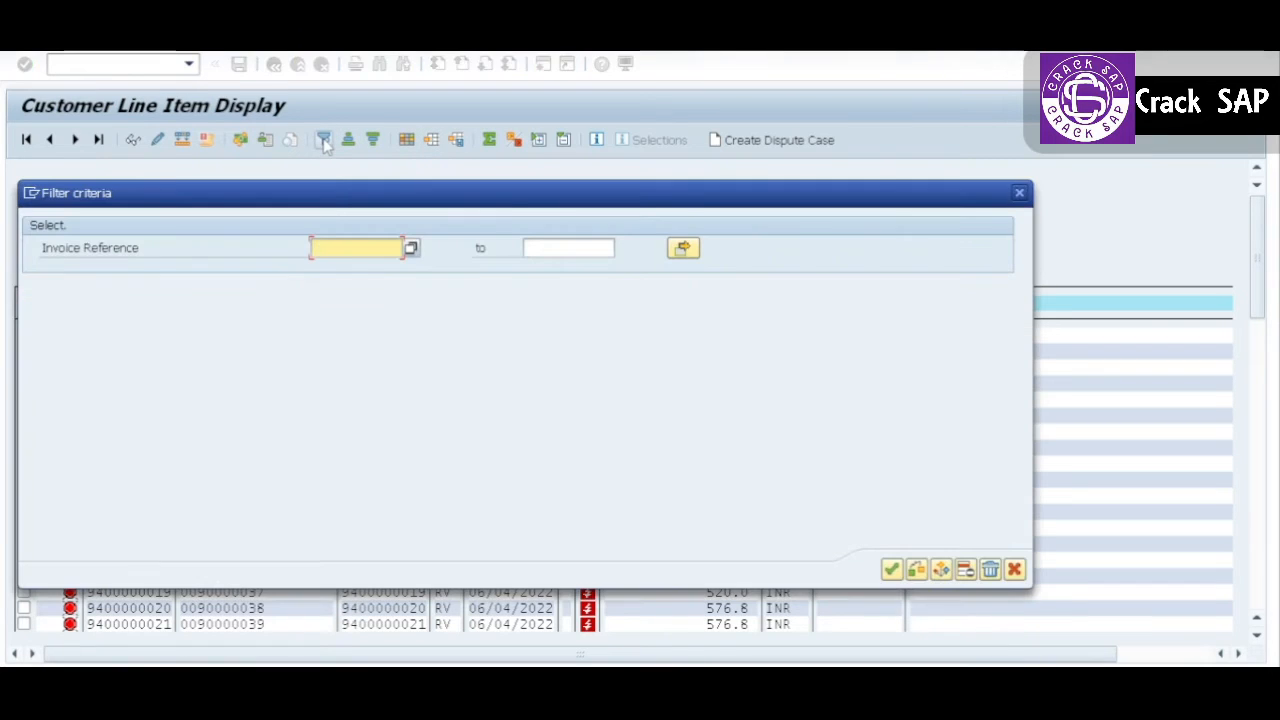
key("ctrl+v")
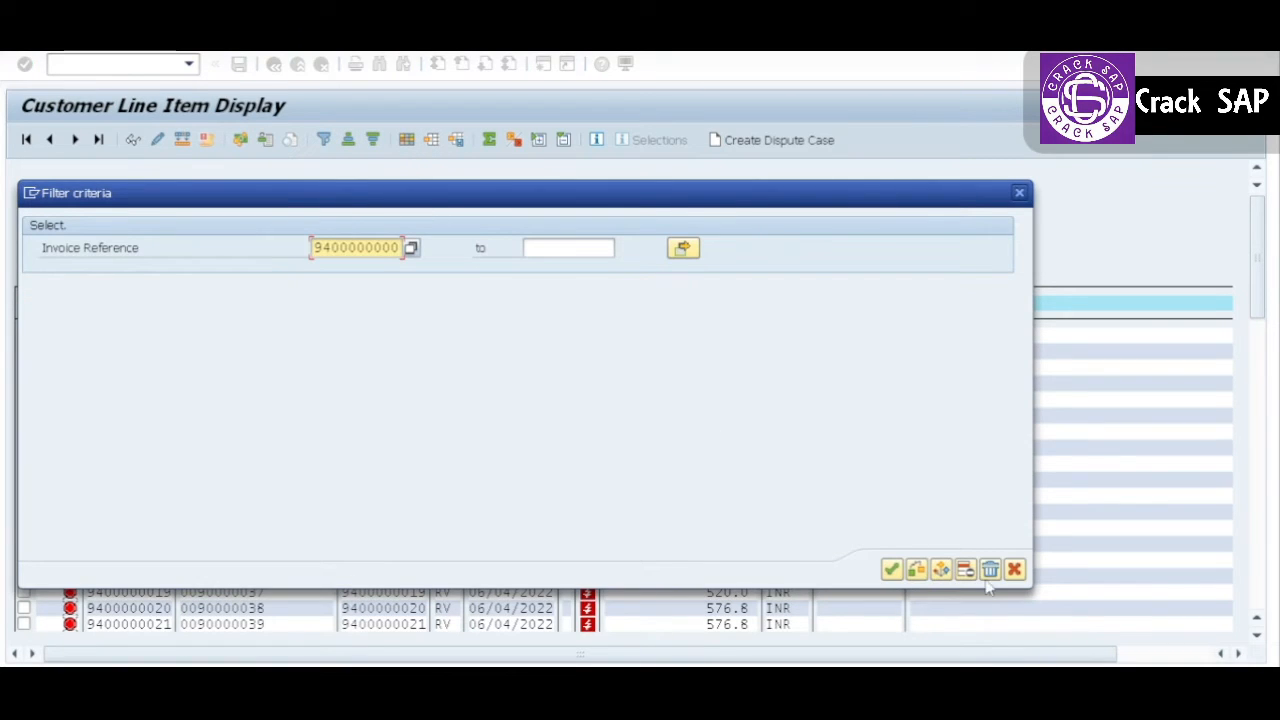
left_click(891, 569)
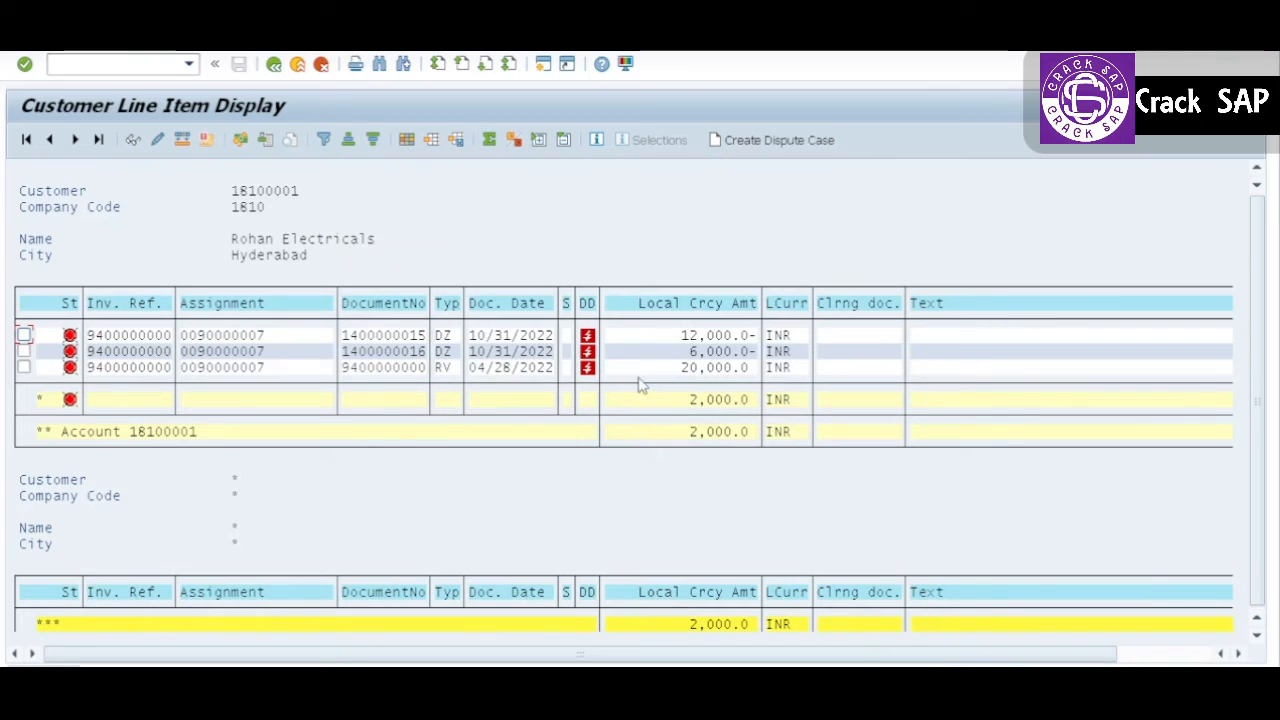
Step: Check the subtotal of the filtered items and view the line item details of the 04/28/2022 invoice
left_click(712, 404)
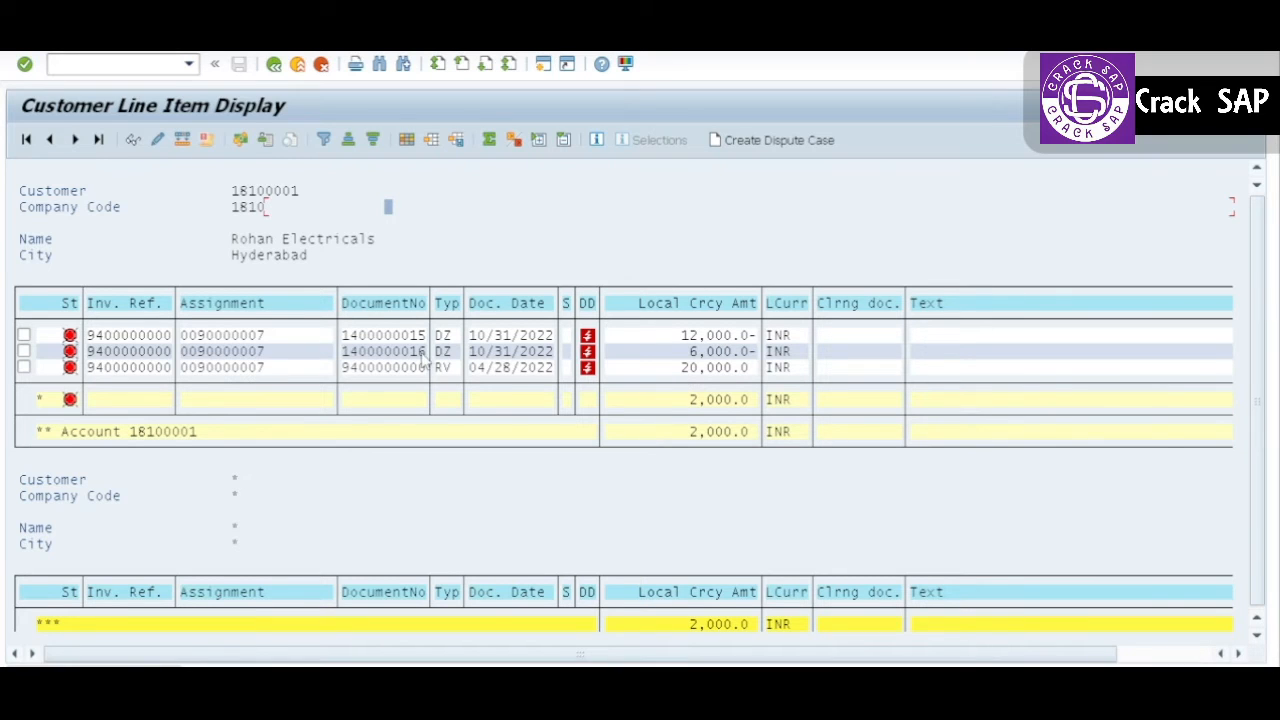
double_click(387, 369)
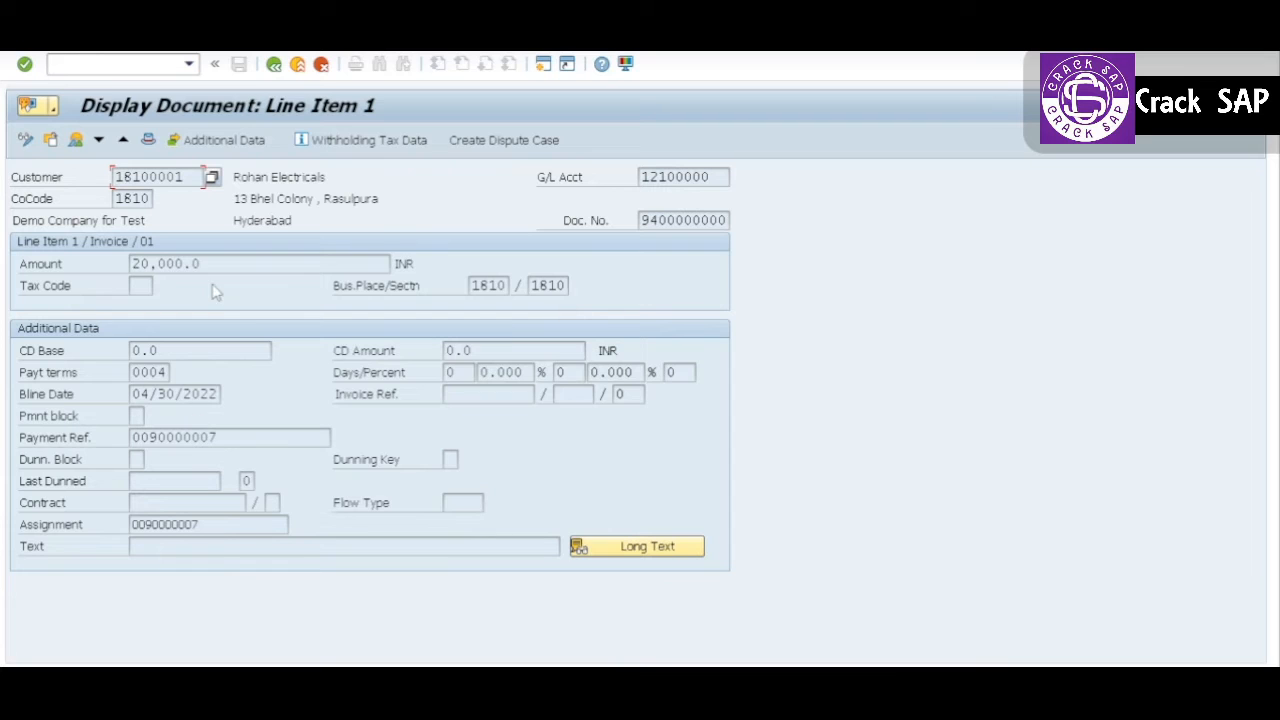
left_click(273, 65)
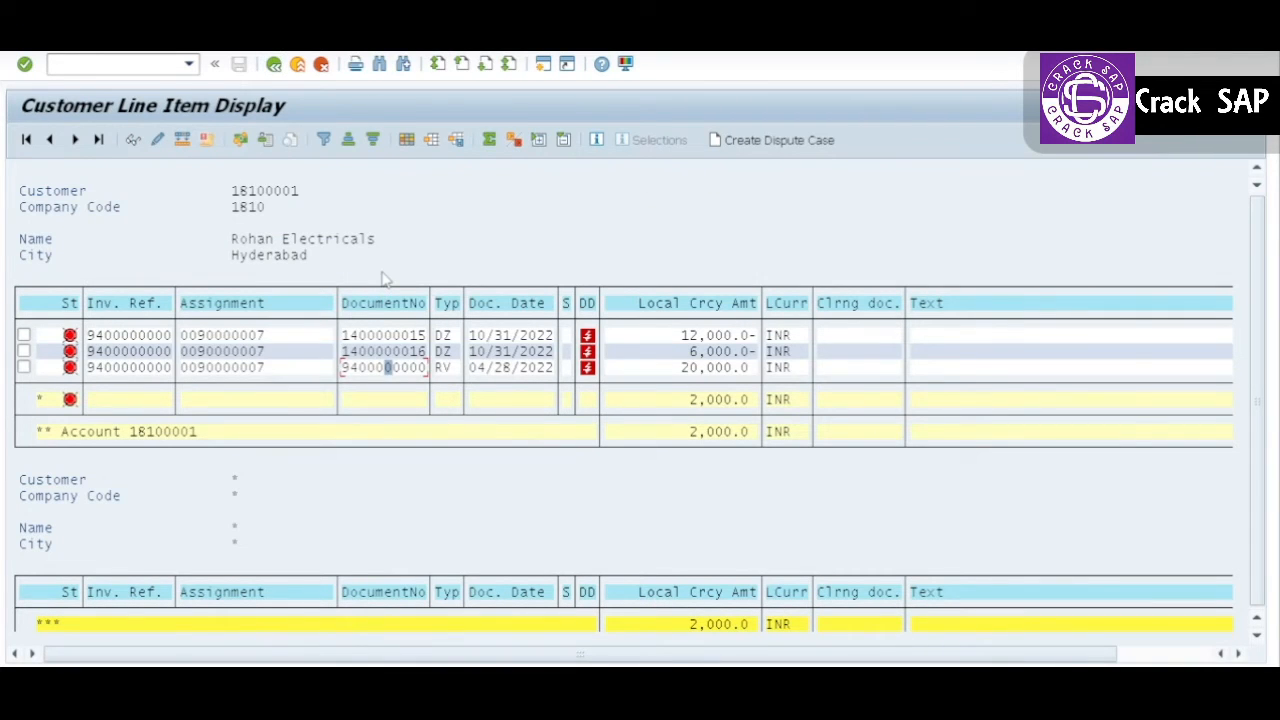
Step: Return to the incoming payment header and set both the document date and the posting date to 10/31/2022
key("alt+Tab")
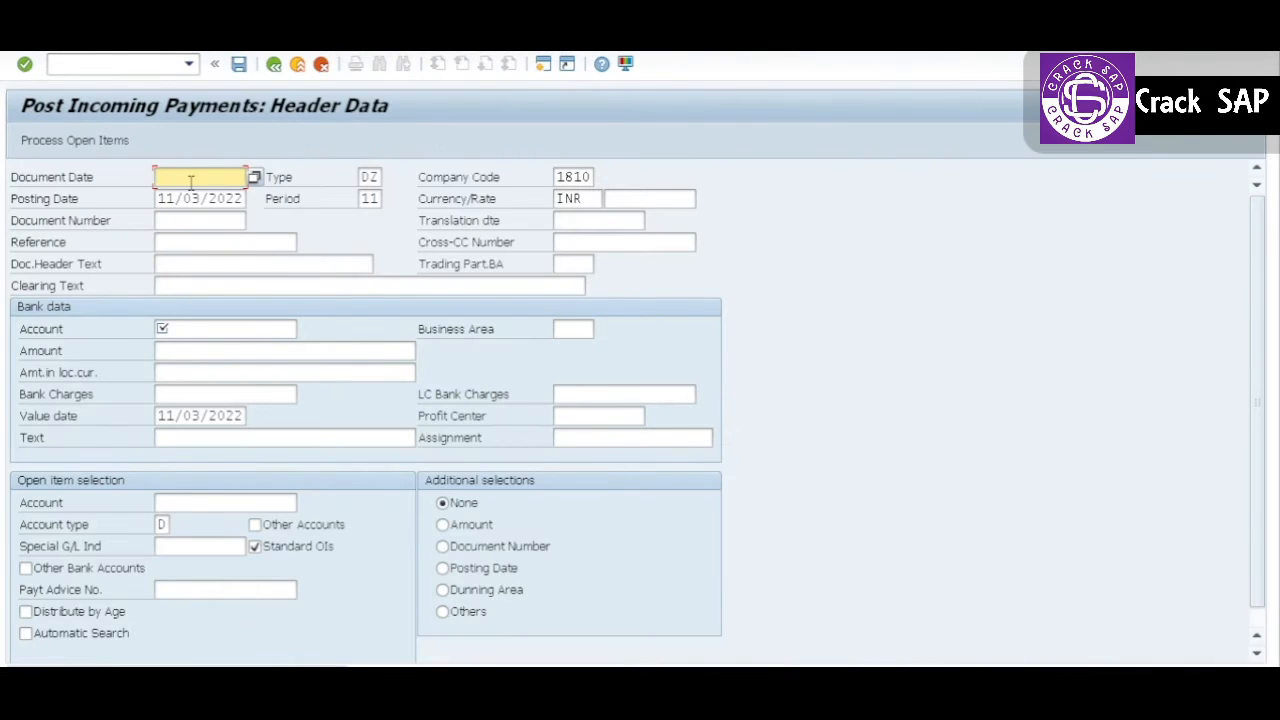
key("space")
key("Down")
key("Return")
key("Tab")
key("Tab")
key("Tab")
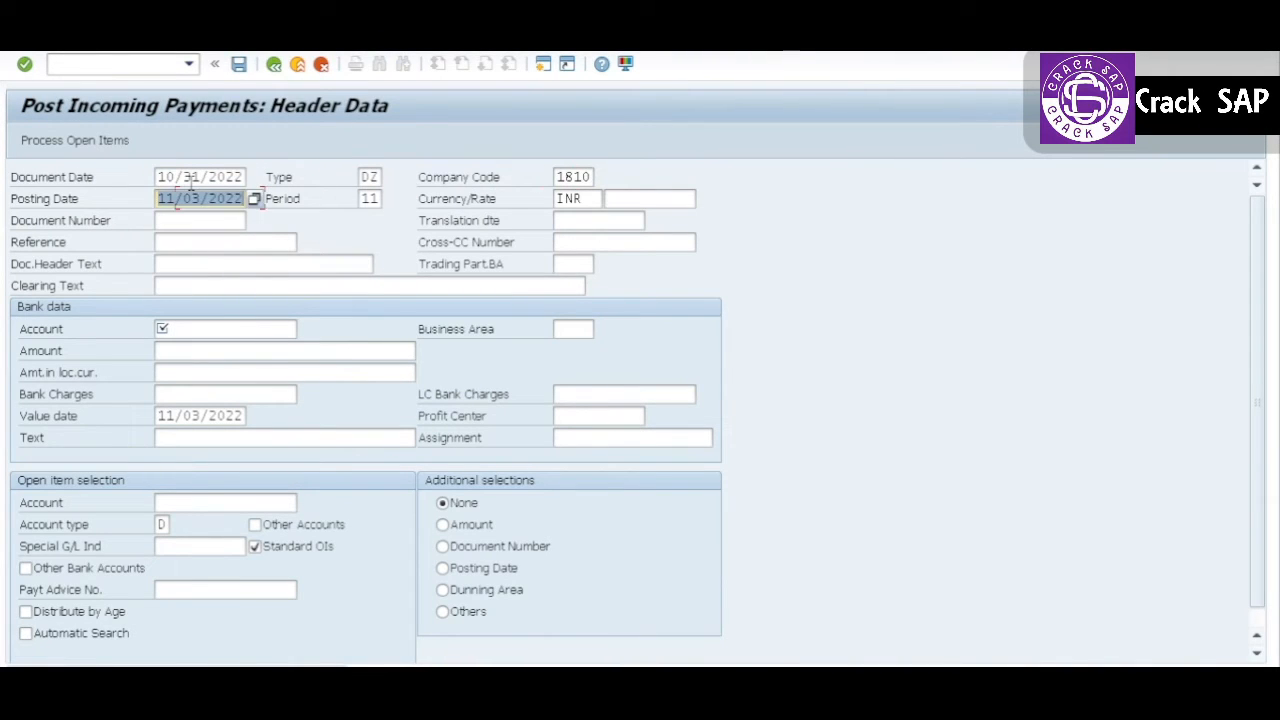
type("10312022")
key("Tab")
key("Tab")
key("Tab")
key("Tab")
key("Tab")
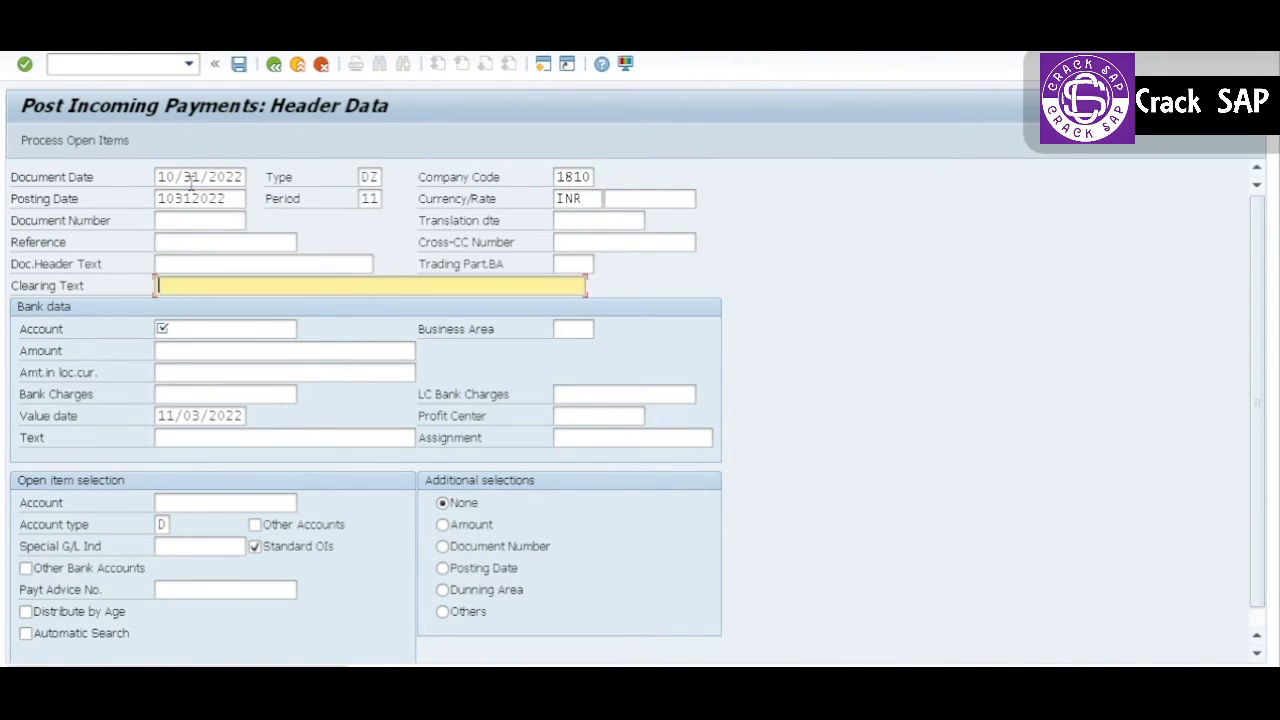
Step: Enter the Bank1 Check In account in the bank data and set the payment amount to 2000
key("Tab")
key("space")
key("Down")
key("Return")
key("Tab")
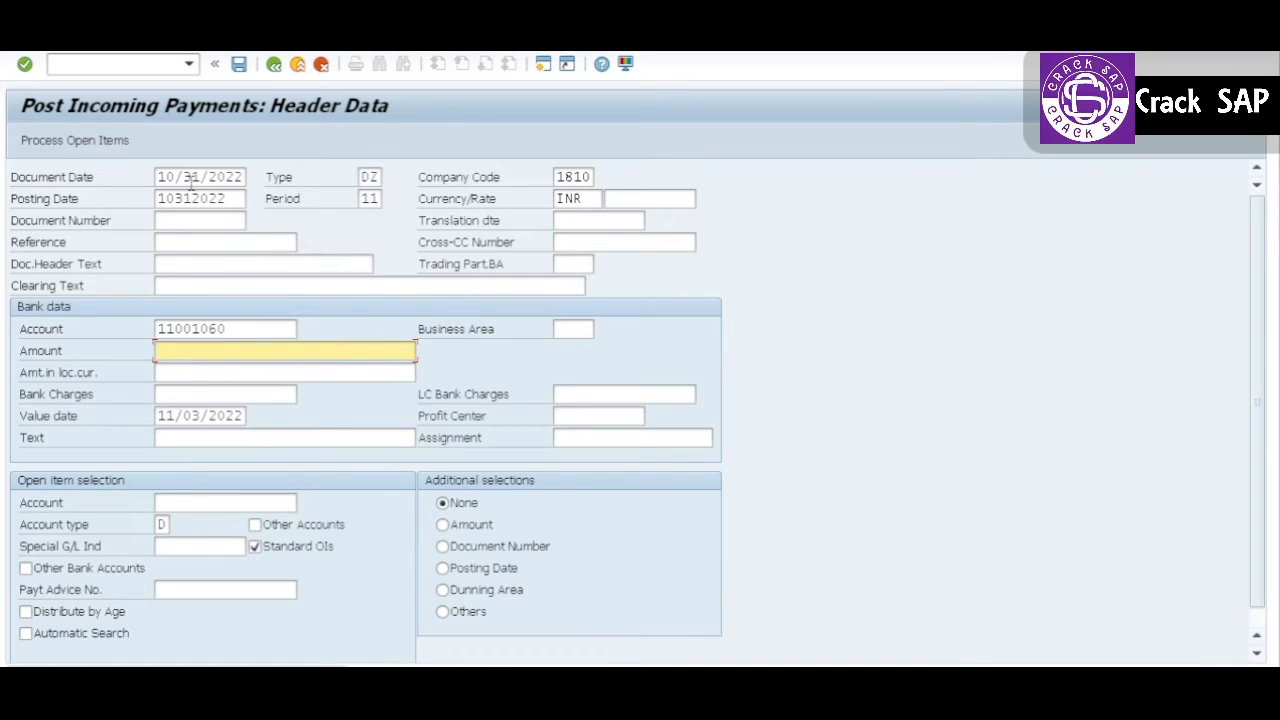
type("2000")
Step: Enter the customer's account number for open item selection and confirm the header data
key("Tab")
key("Tab")
key("Tab")
key("Tab")
key("Tab")
key("BackSpace")
key("Down")
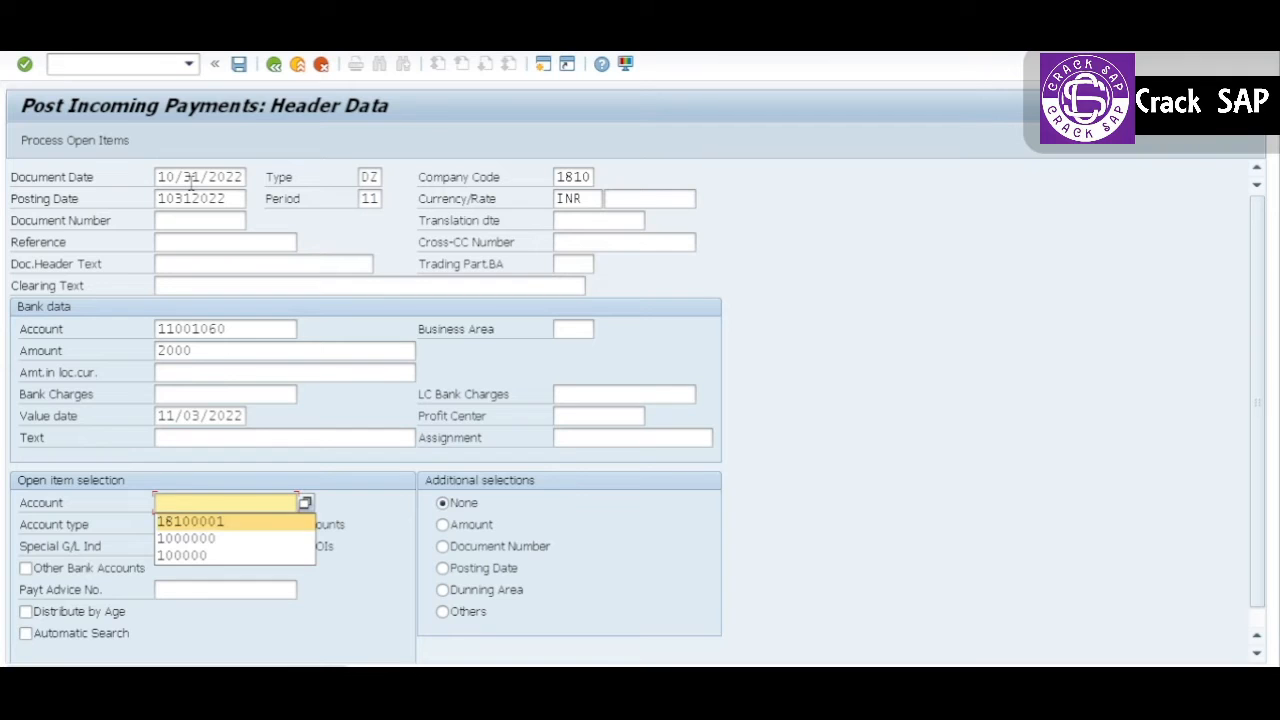
key("Return")
key("Return")
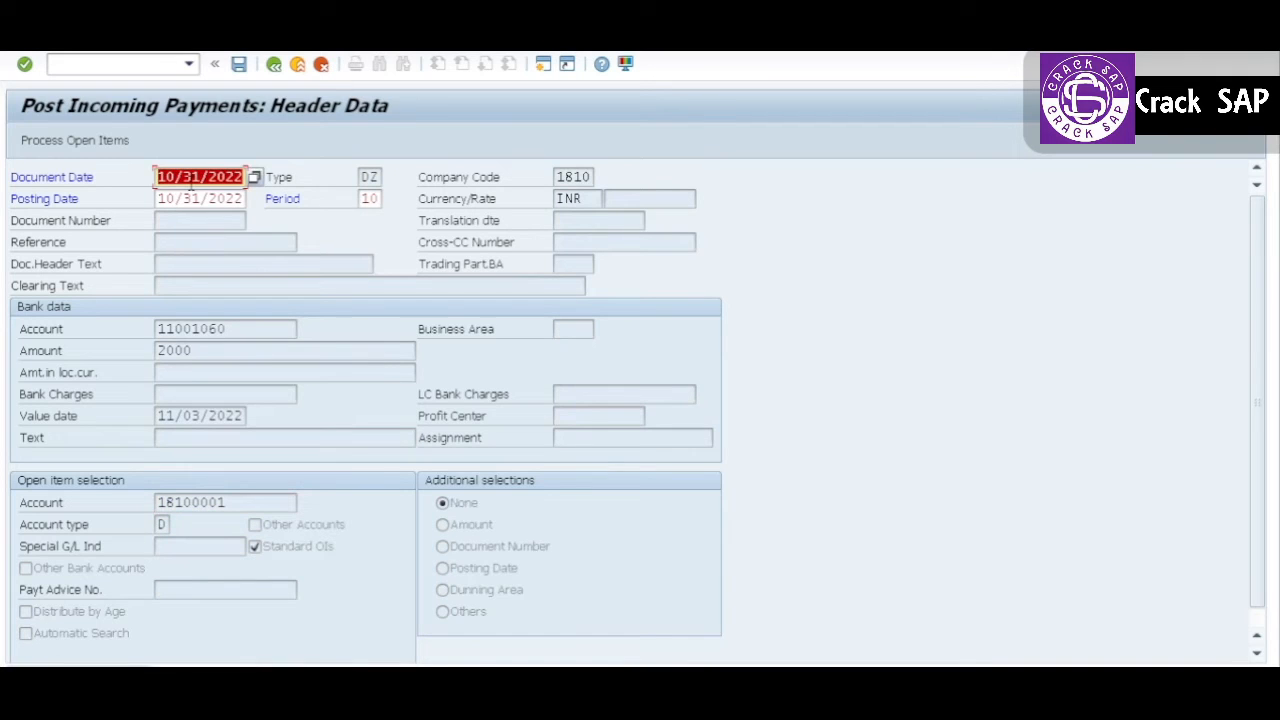
Step: Process the open items, deactivate all of them and activate only the 20,000.0 invoice dated 04/28/2022
left_click(105, 141)
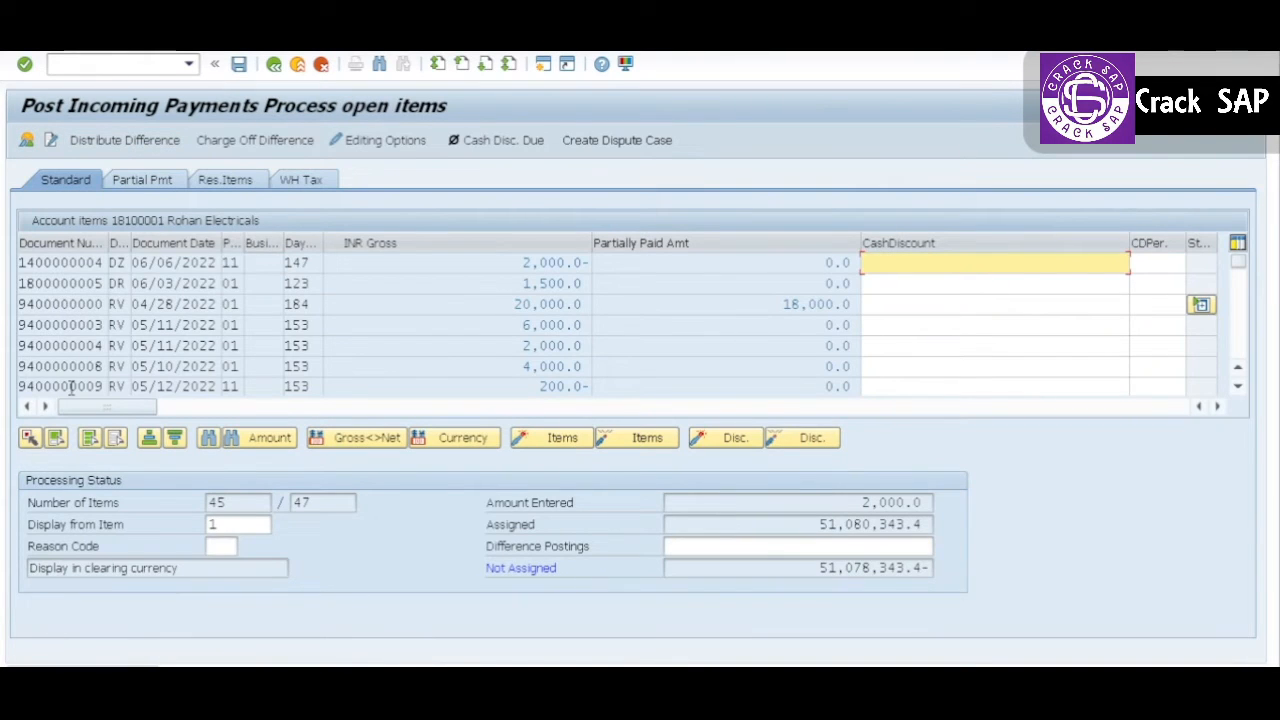
left_click(654, 446)
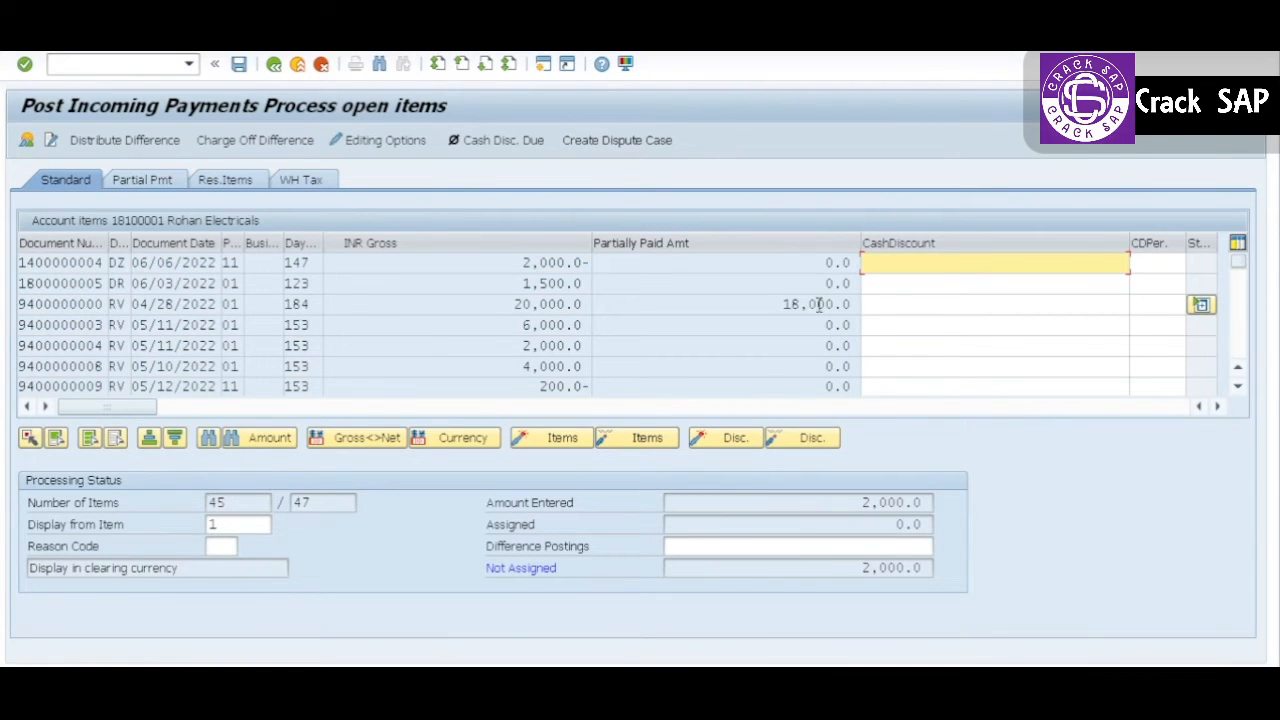
double_click(783, 303)
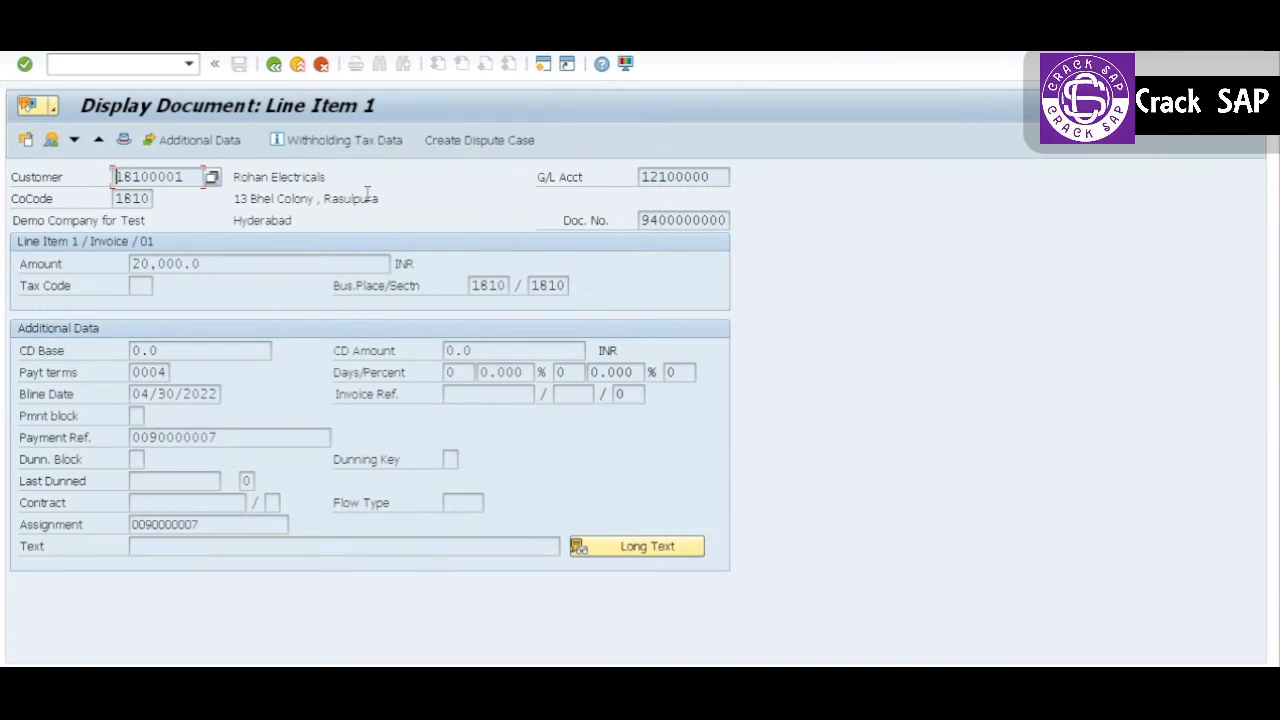
left_click(274, 63)
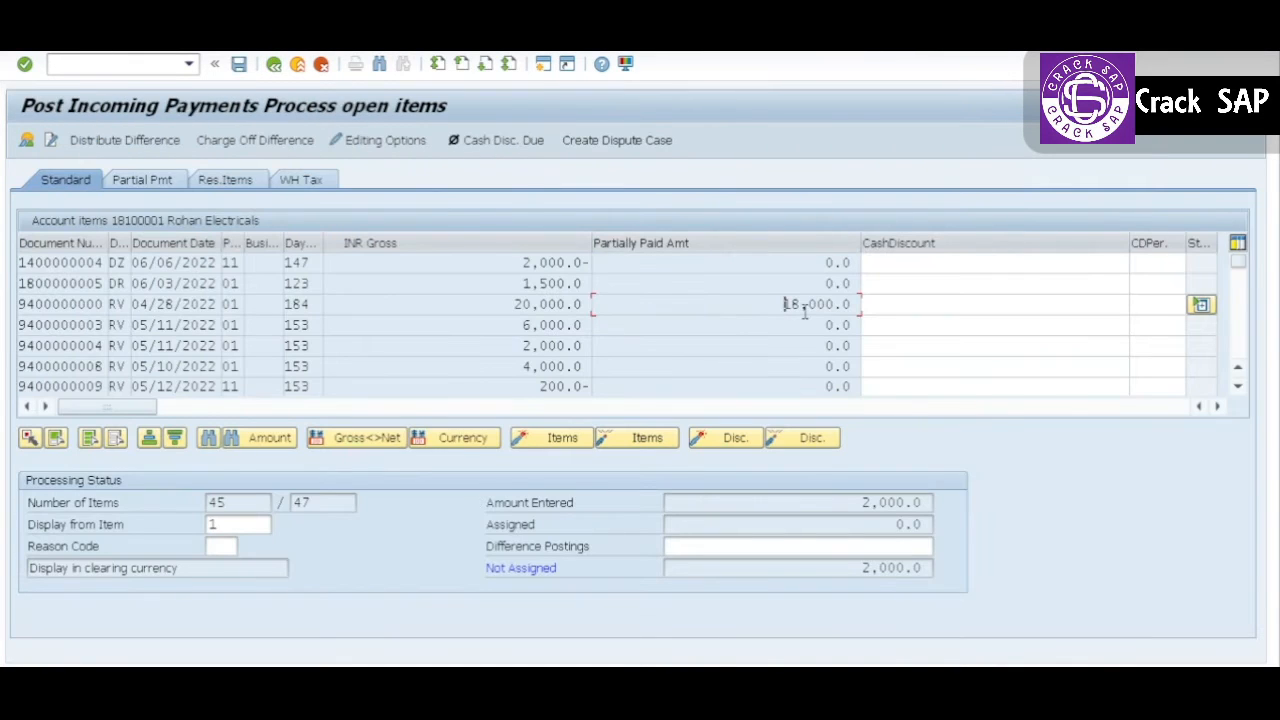
double_click(557, 302)
Step: Simulate the 2,000.0 clearing payment and compare its postings with the filtered customer line items
left_click(56, 35)
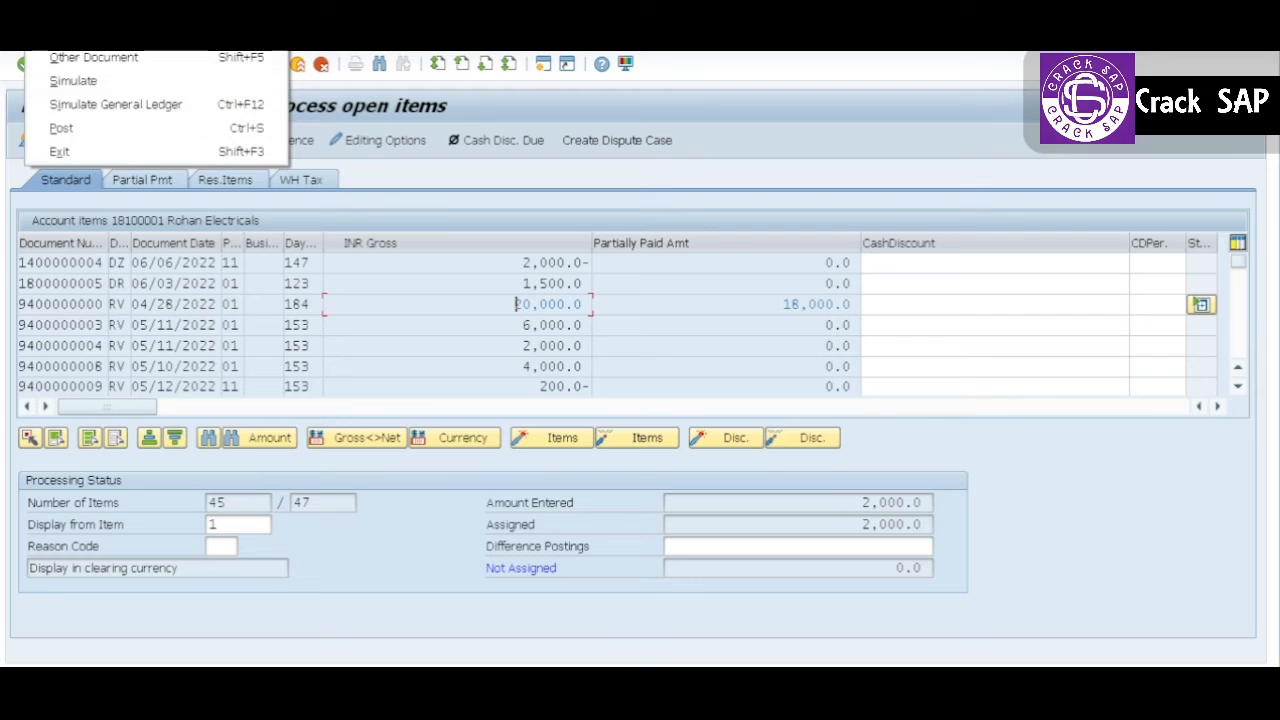
left_click(104, 87)
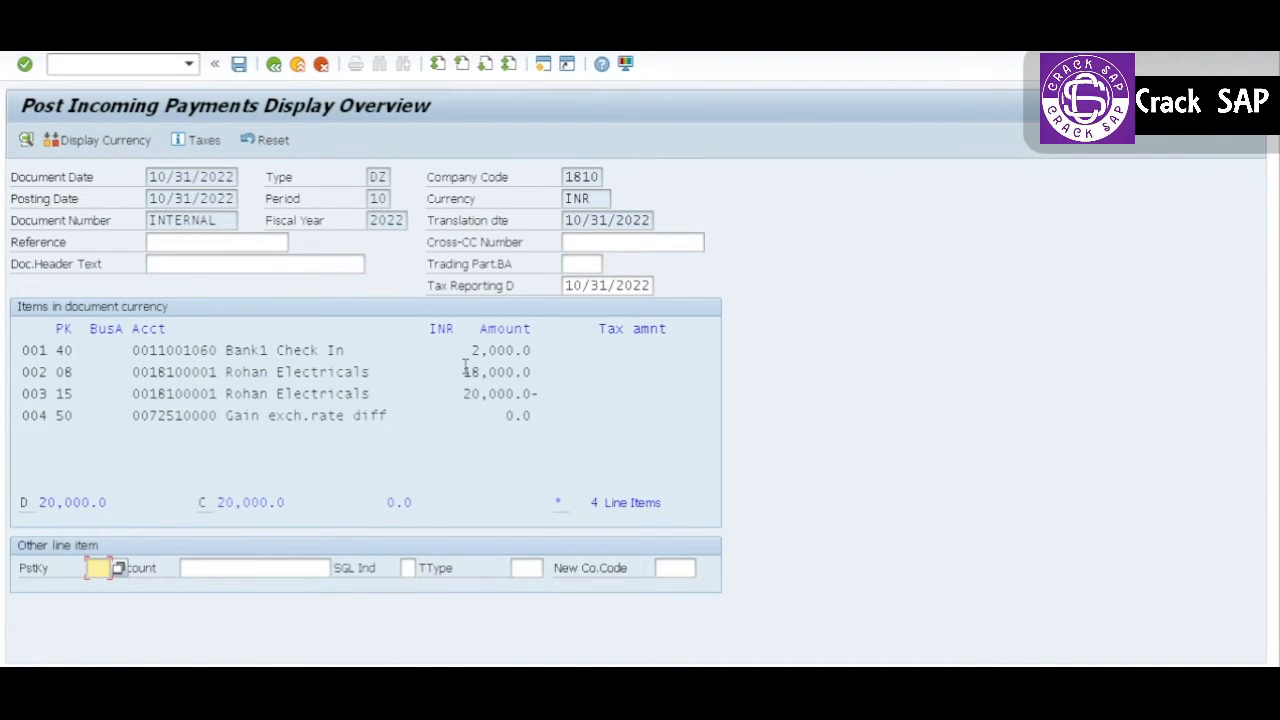
key("alt+Tab")
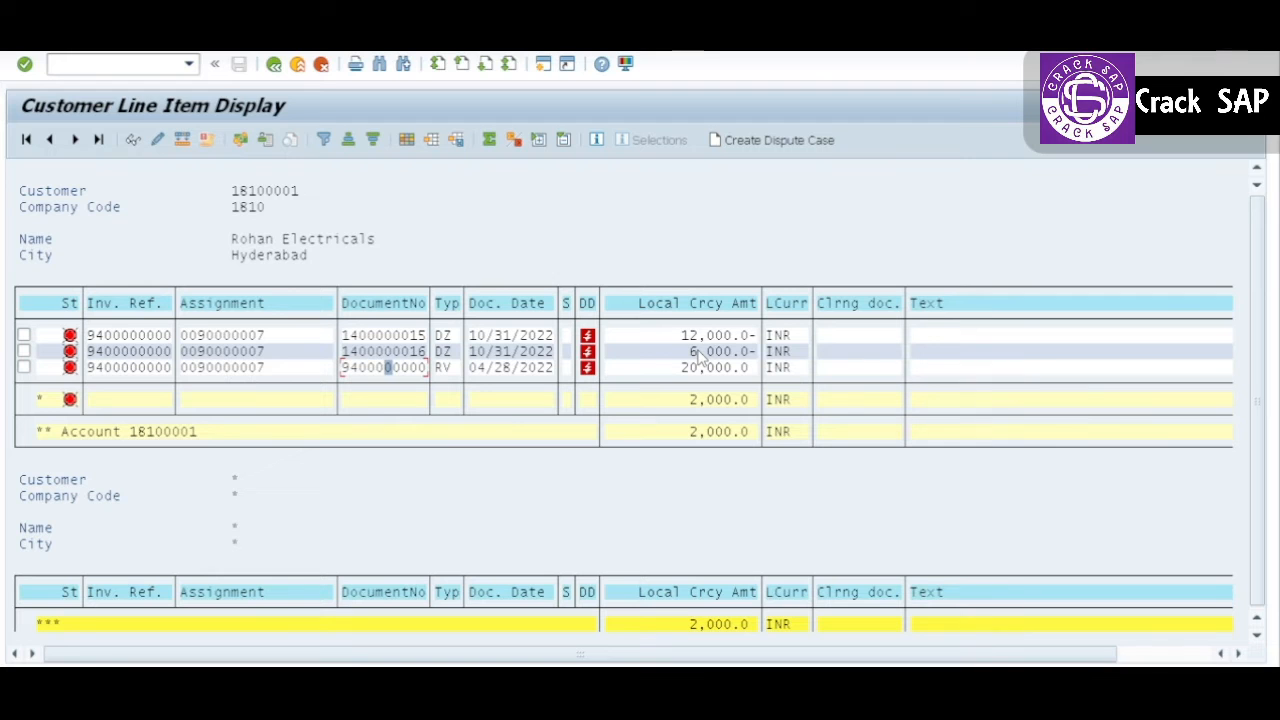
key("alt+Tab")
key("alt+Tab")
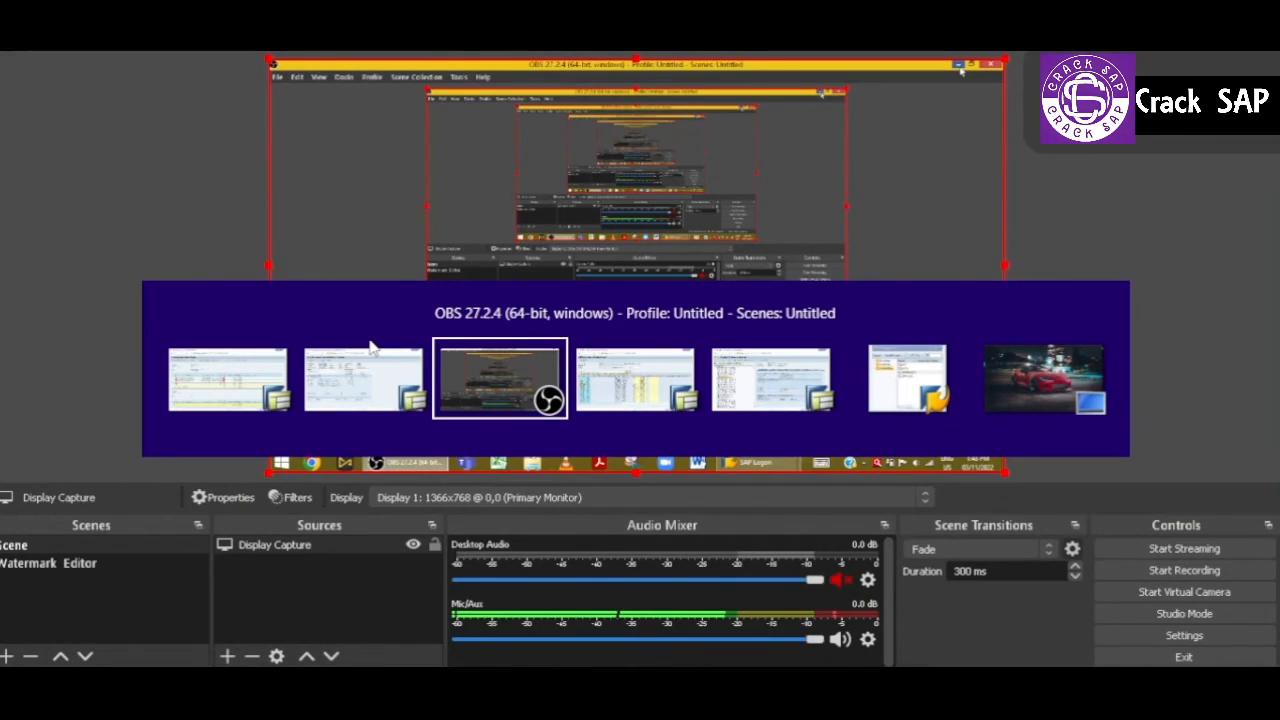
left_click(370, 347)
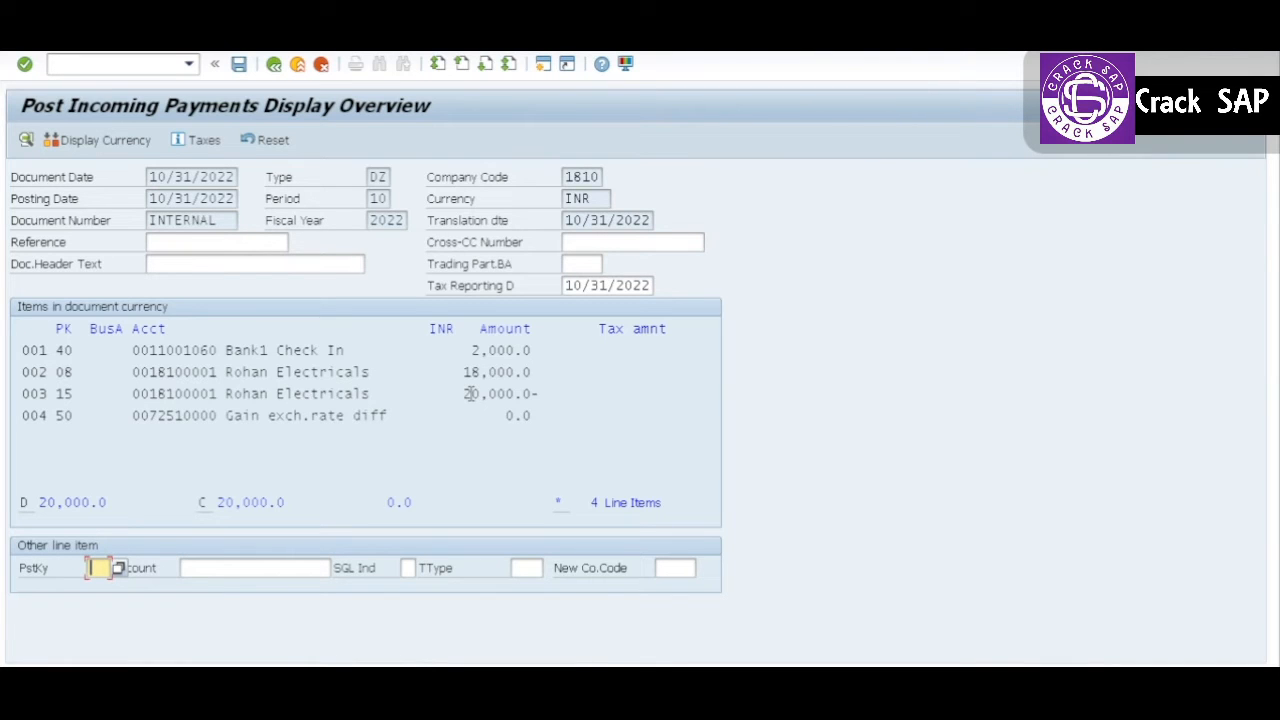
Step: Compare the simulated clearing postings with the customer's 12,000.0, 6,000.0 and 20,000.0 line items in the other session
key("alt+Tab")
key("Tab")
key("alt+Tab")
key("alt+Tab")
key("alt+shift+Tab")
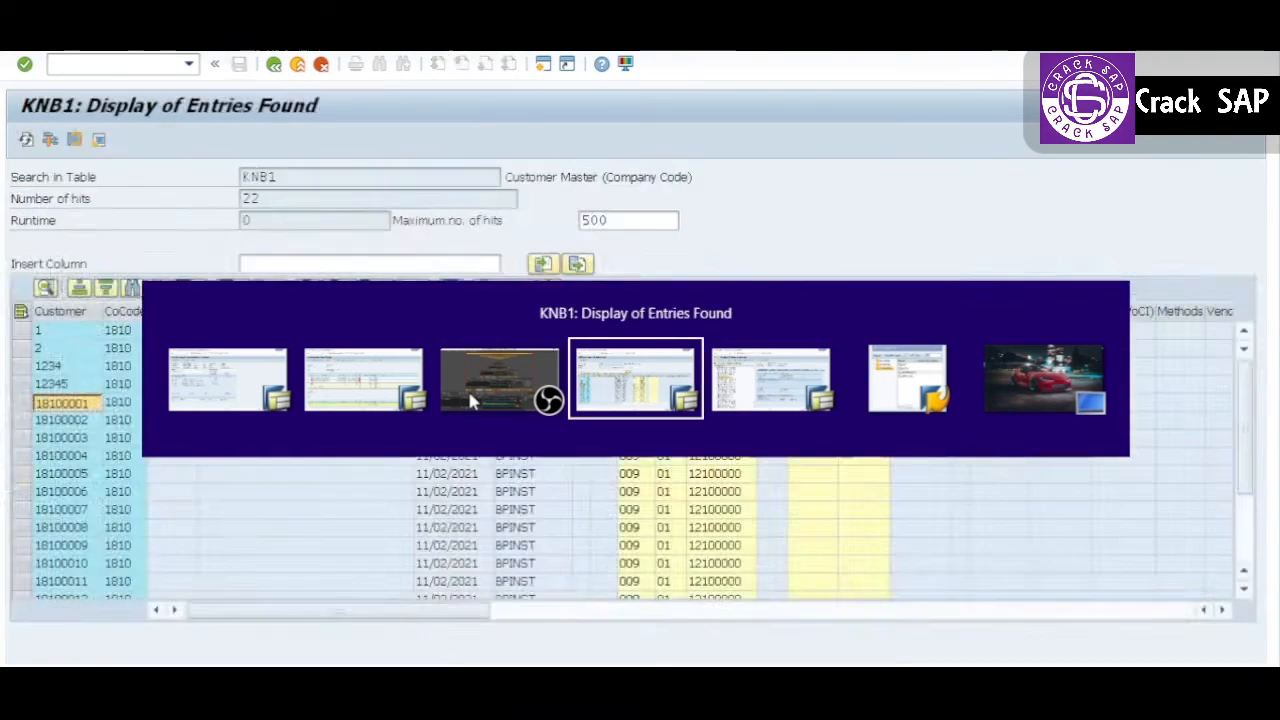
key("alt+shift+Tab")
key("alt+shift+Tab")
key("alt+shift+Tab")
key("alt+Tab")
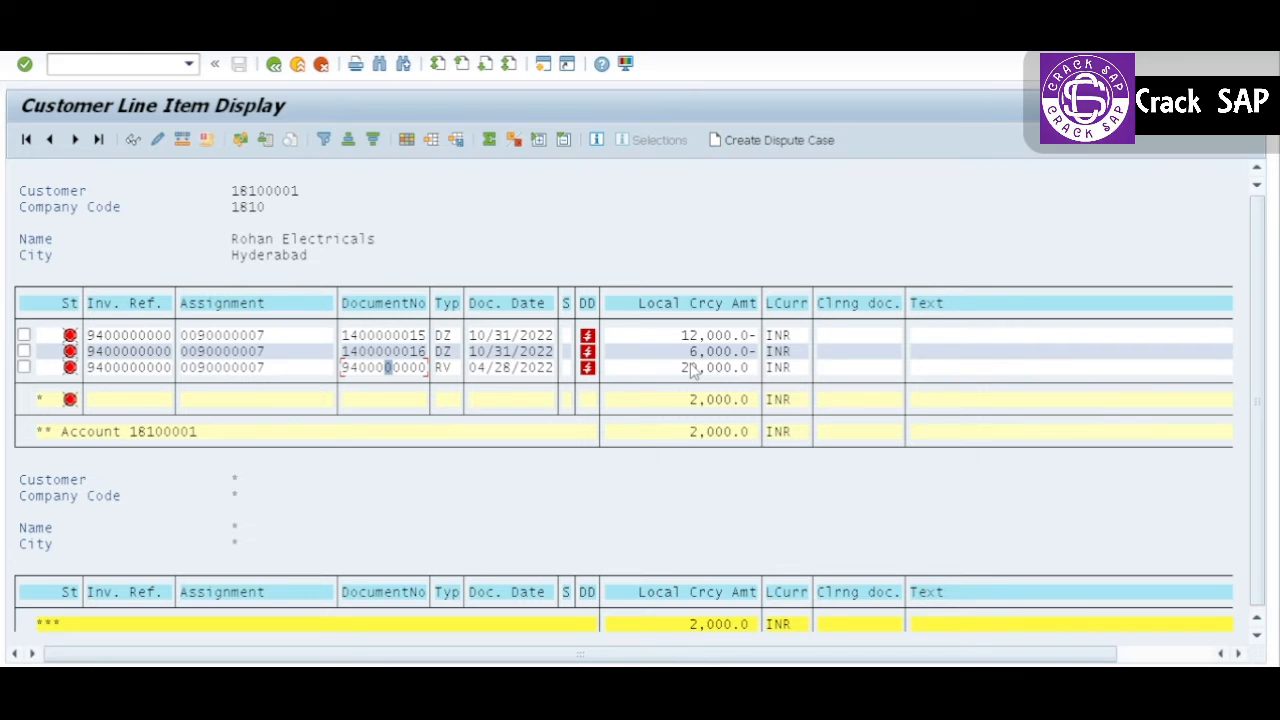
Step: Post the simulated 2,000.0 incoming payment and refresh the Customer Line Item Display
key("alt+Tab")
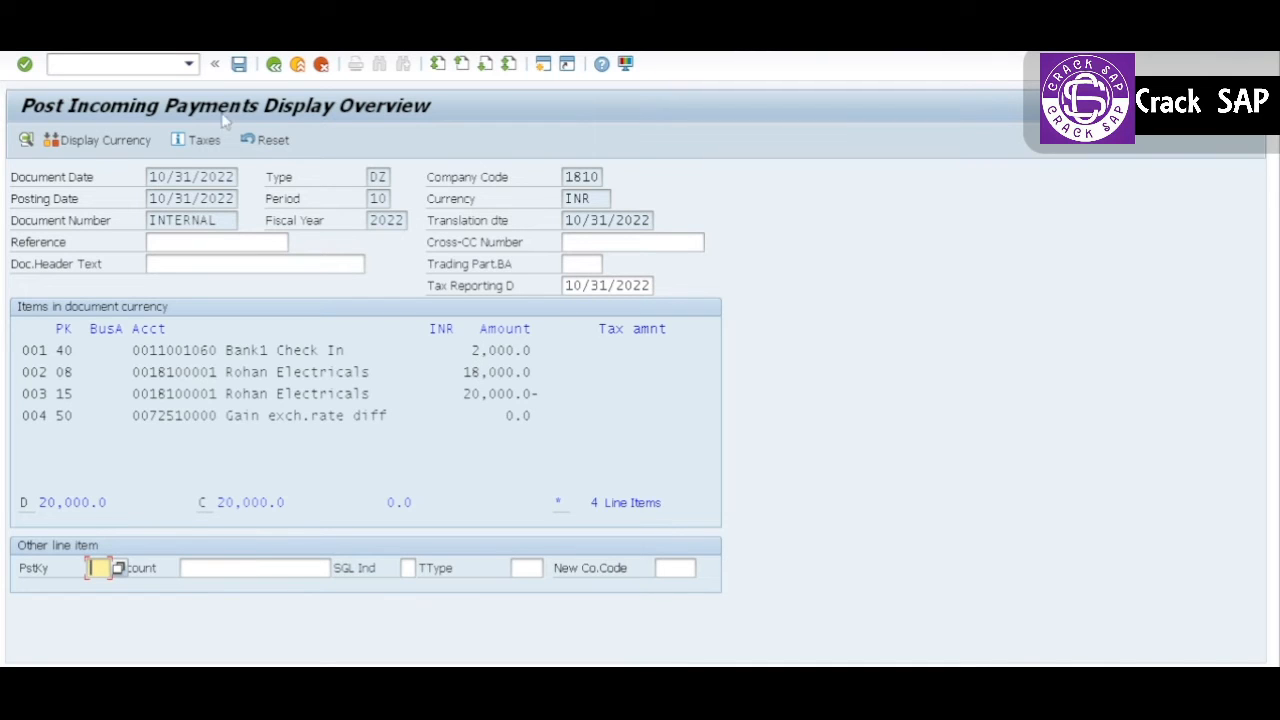
left_click(241, 64)
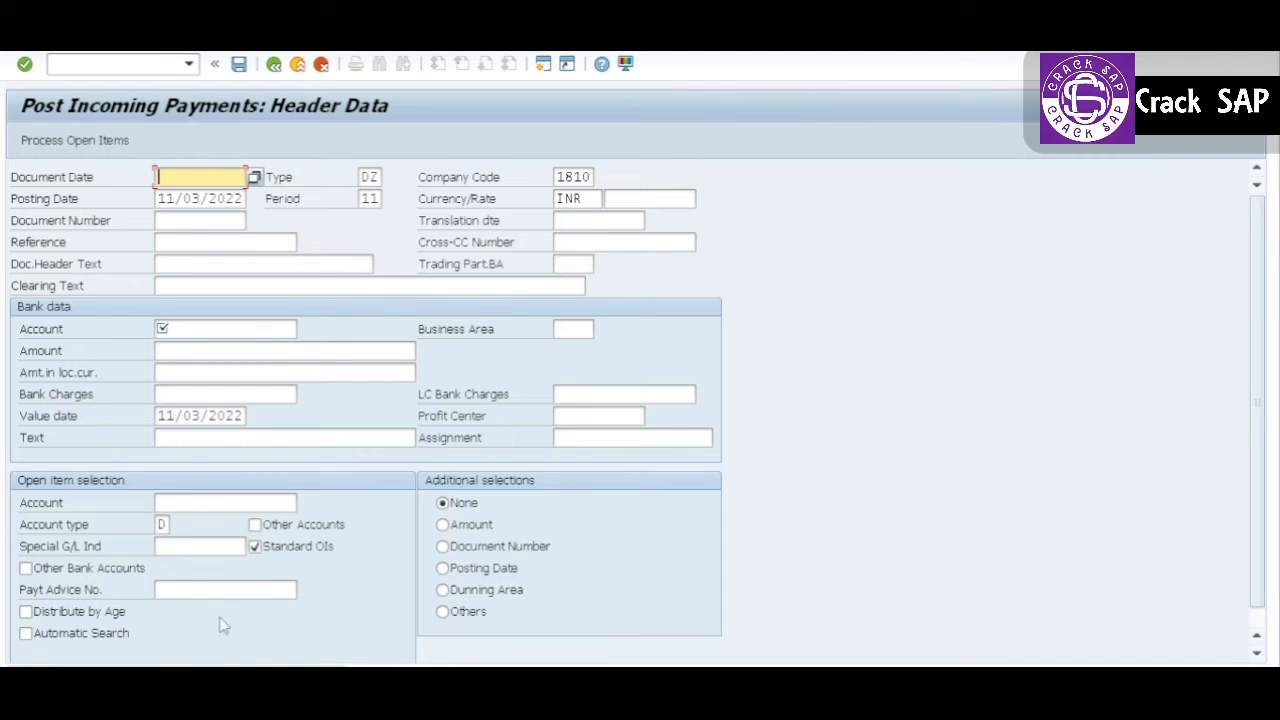
key("alt+Tab")
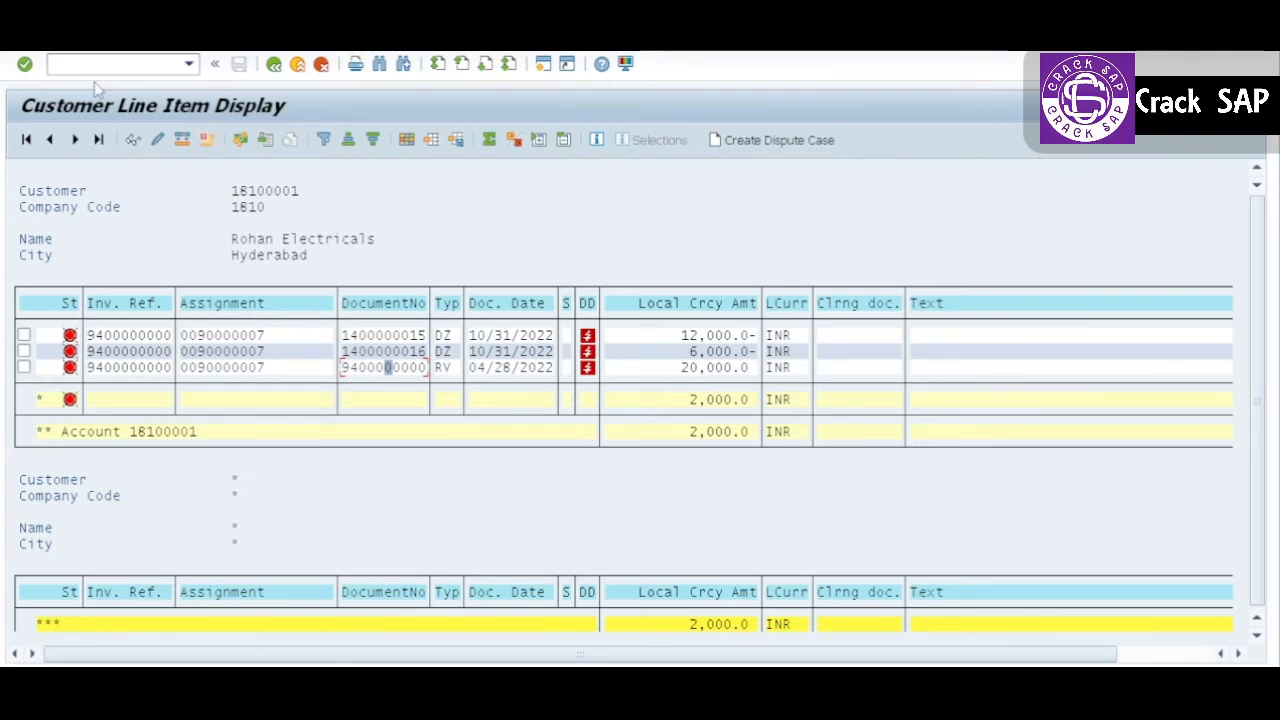
left_click(40, 41)
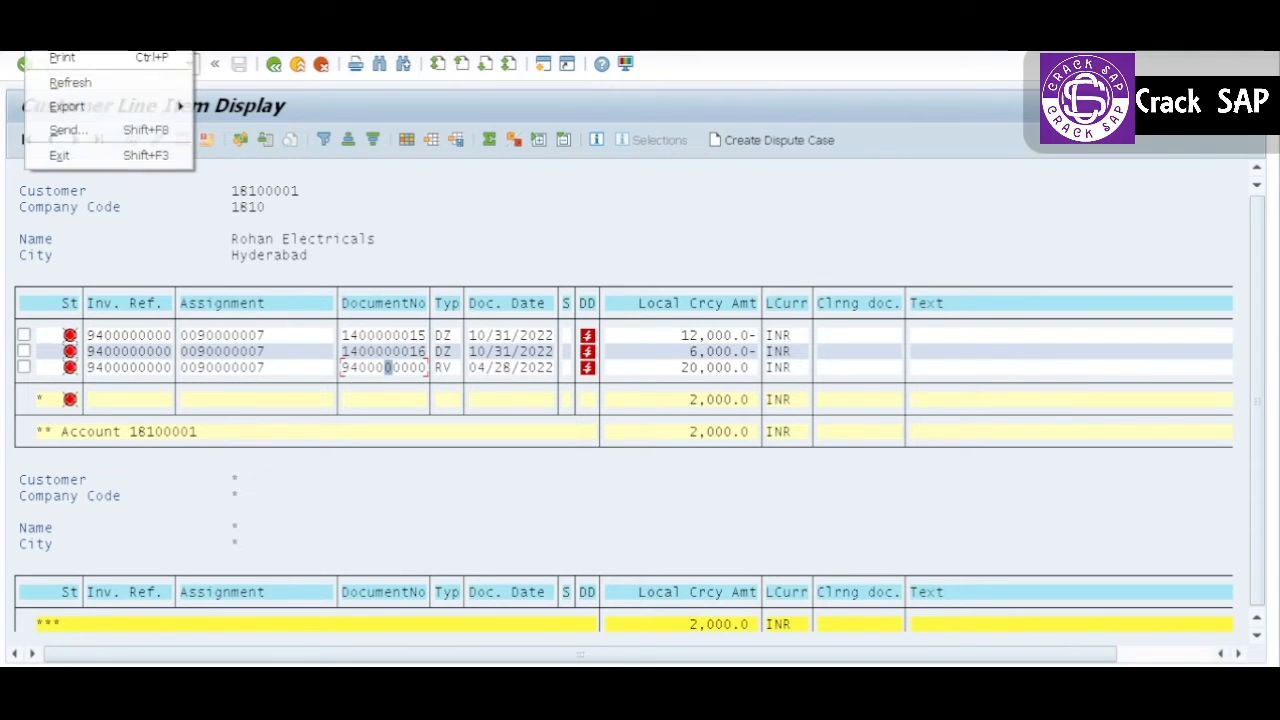
left_click(58, 86)
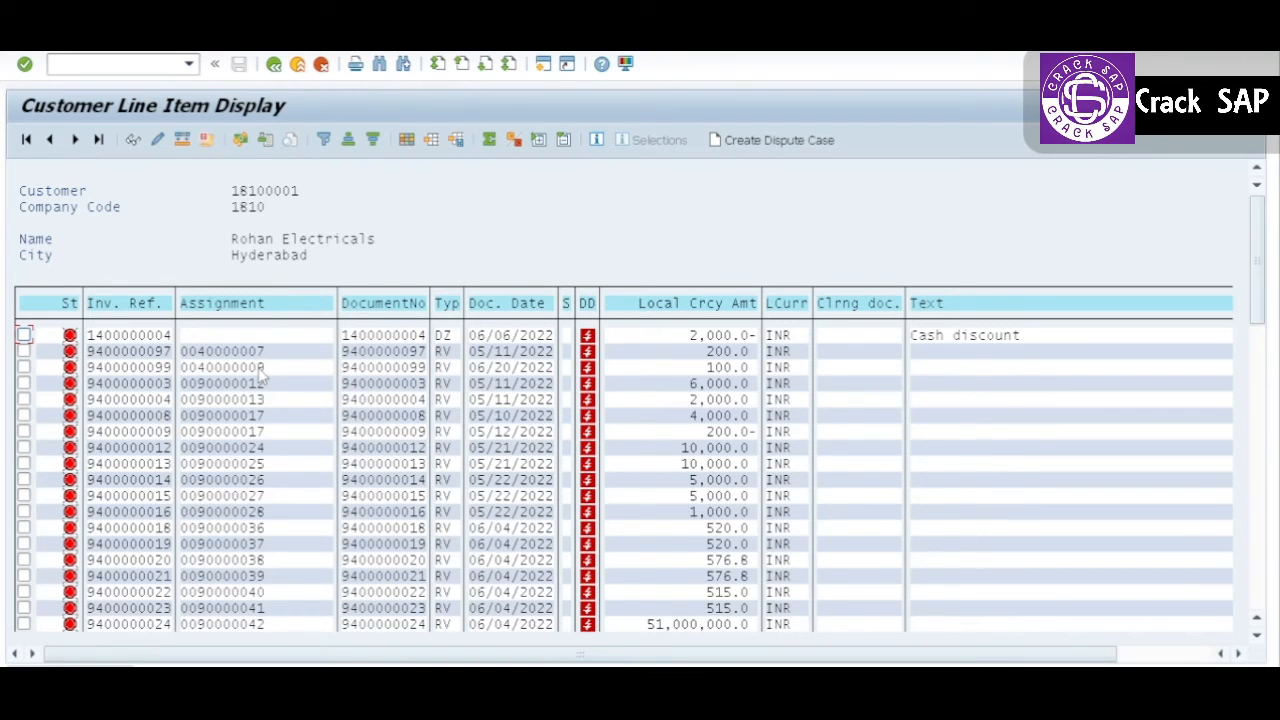
left_click(274, 64)
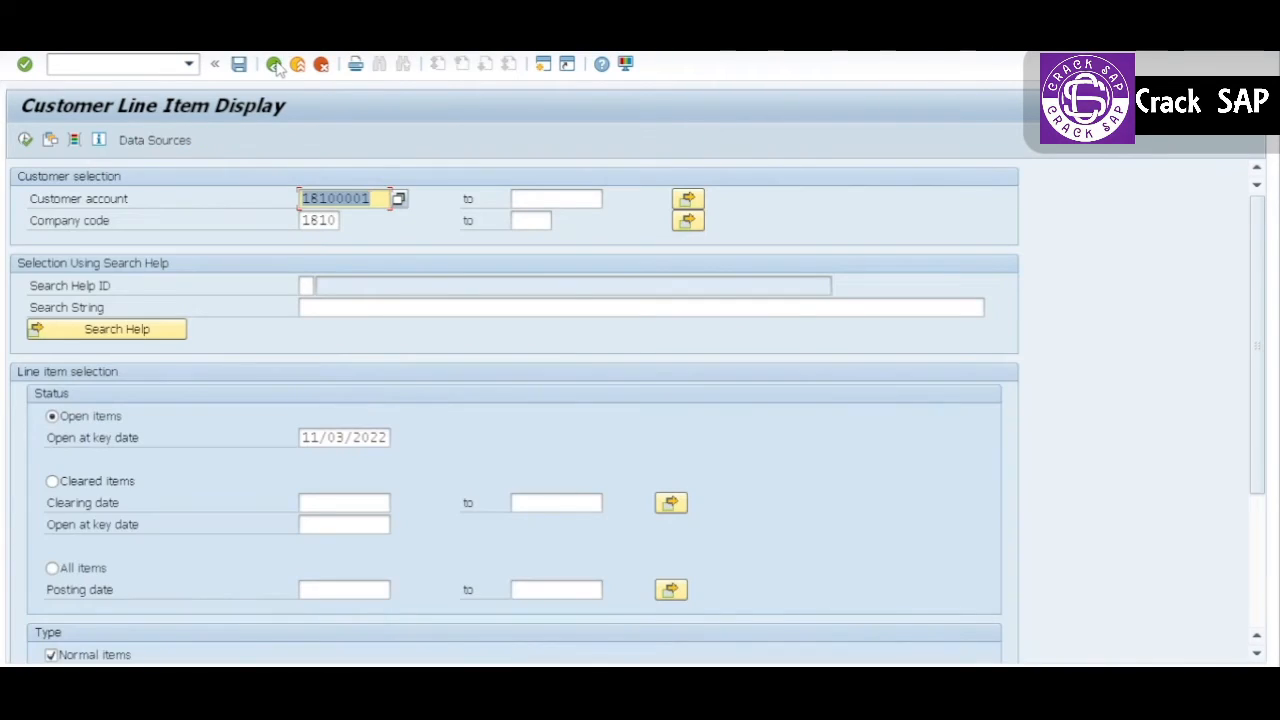
left_click(85, 483)
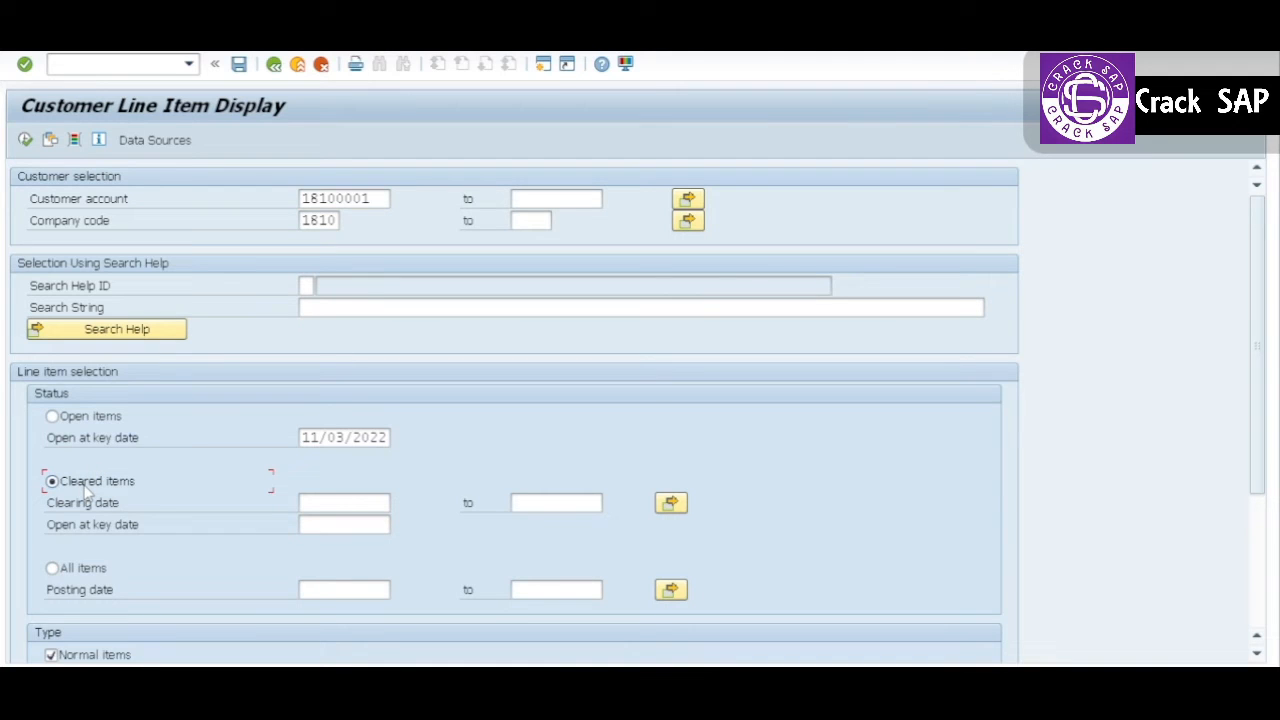
left_click(26, 140)
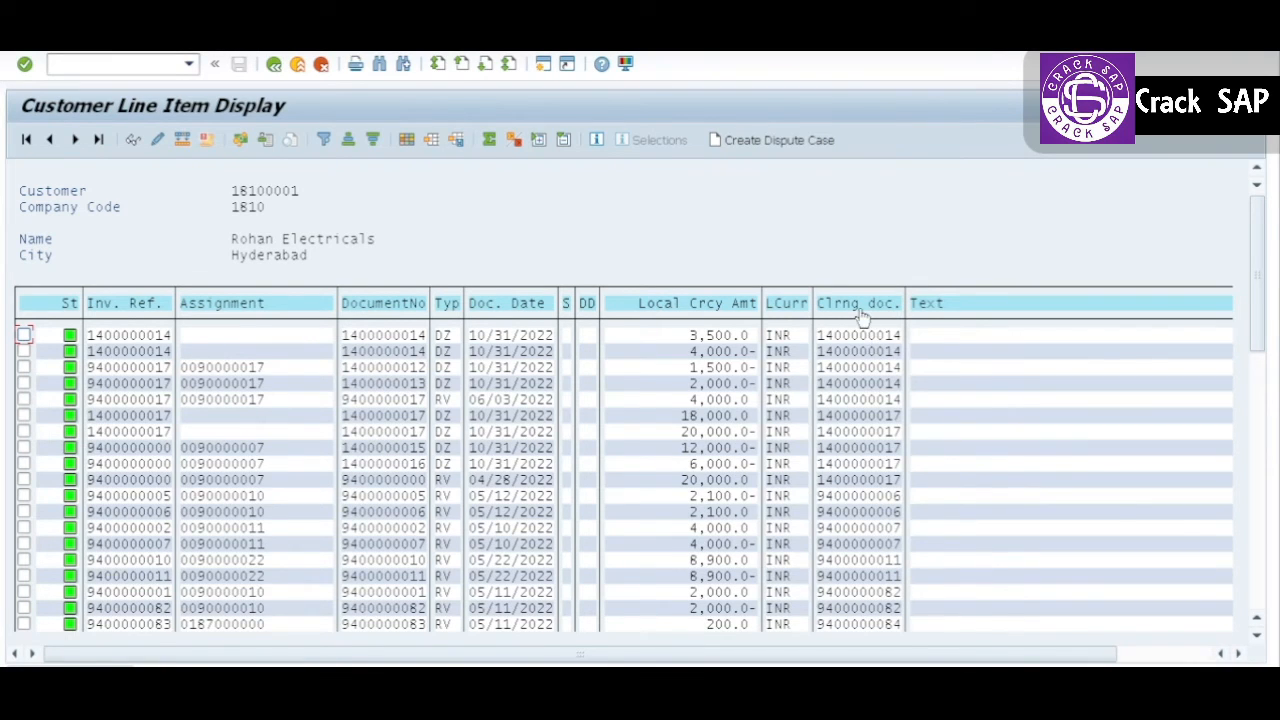
left_click(130, 305)
left_click(324, 140)
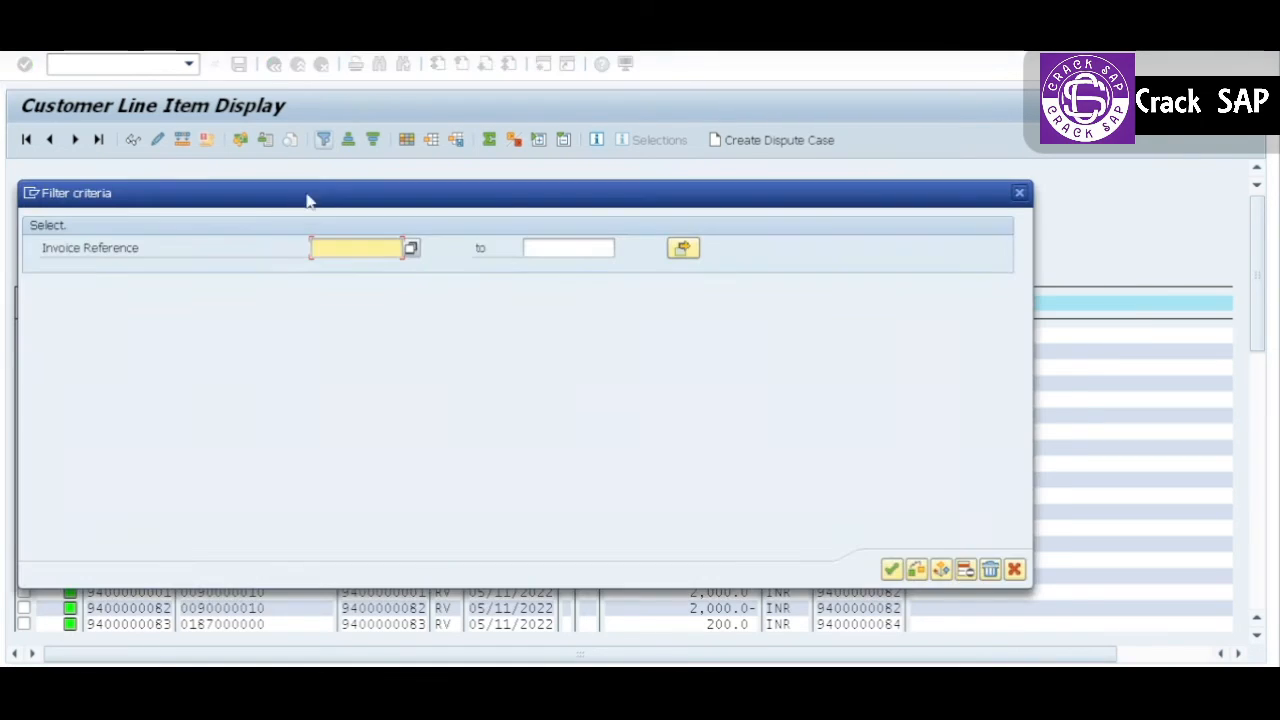
key("Return")
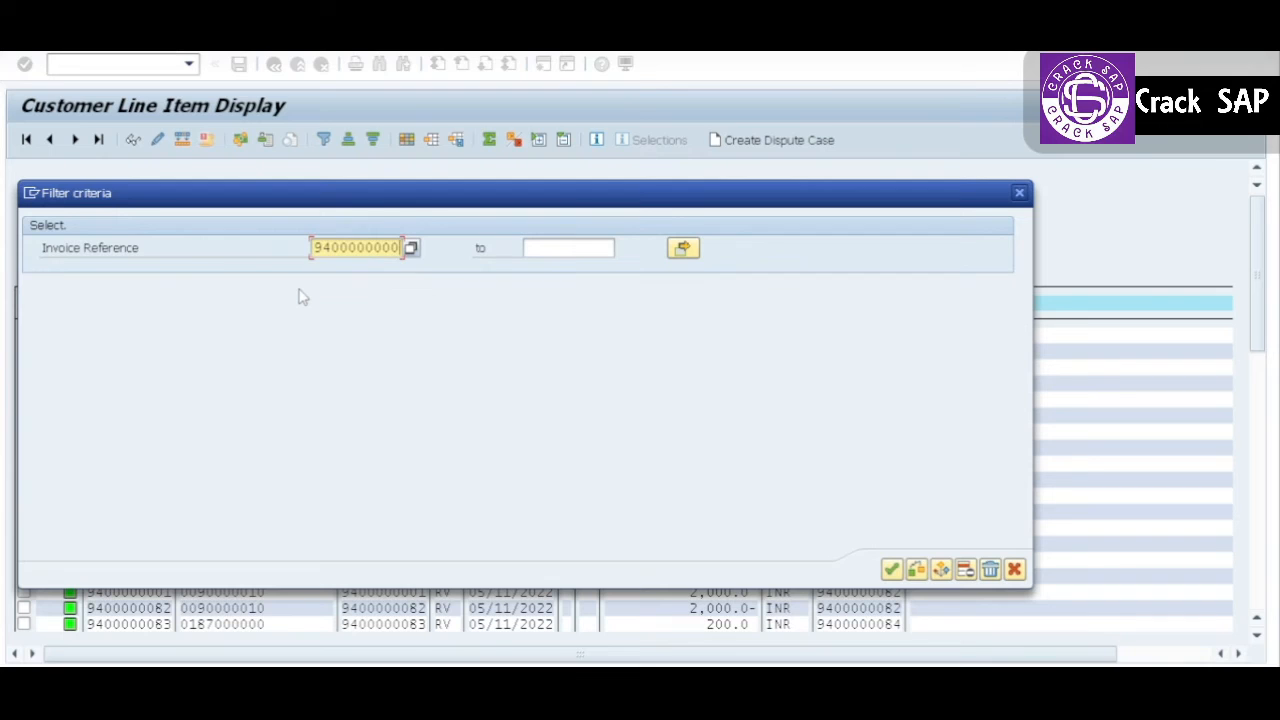
left_click(892, 570)
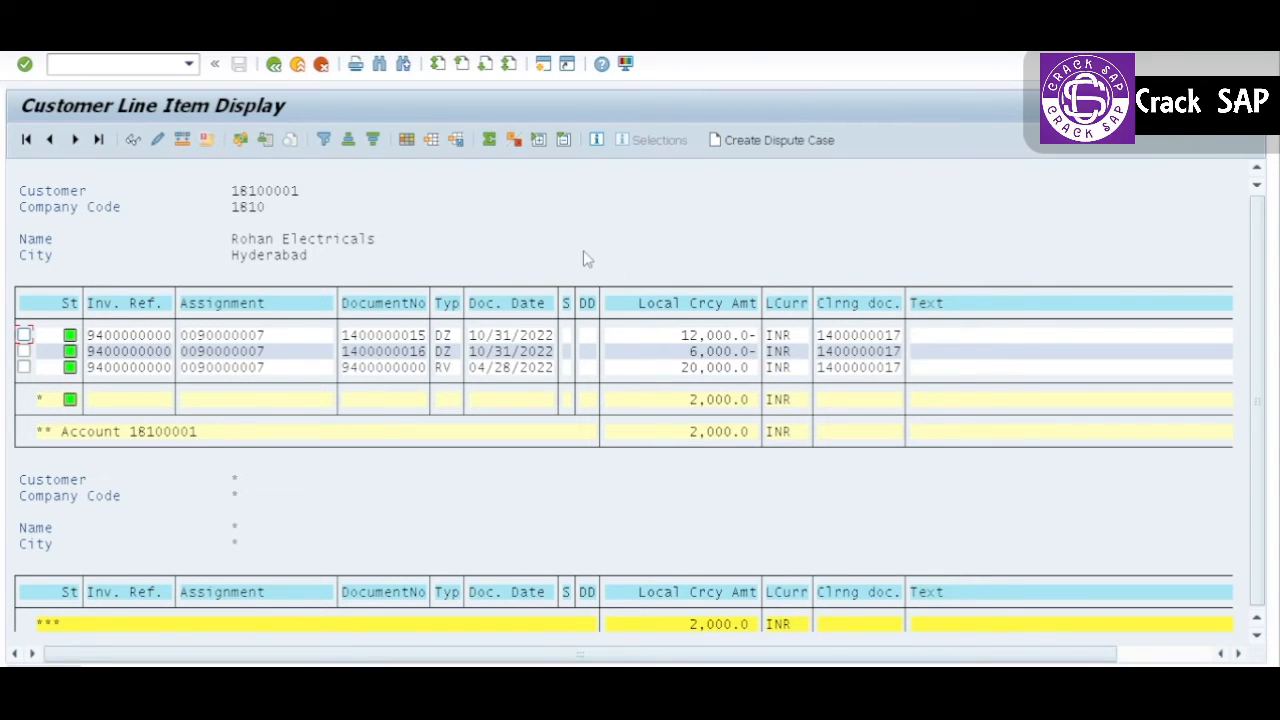
left_click(821, 338)
left_click_drag(819, 336, 906, 335)
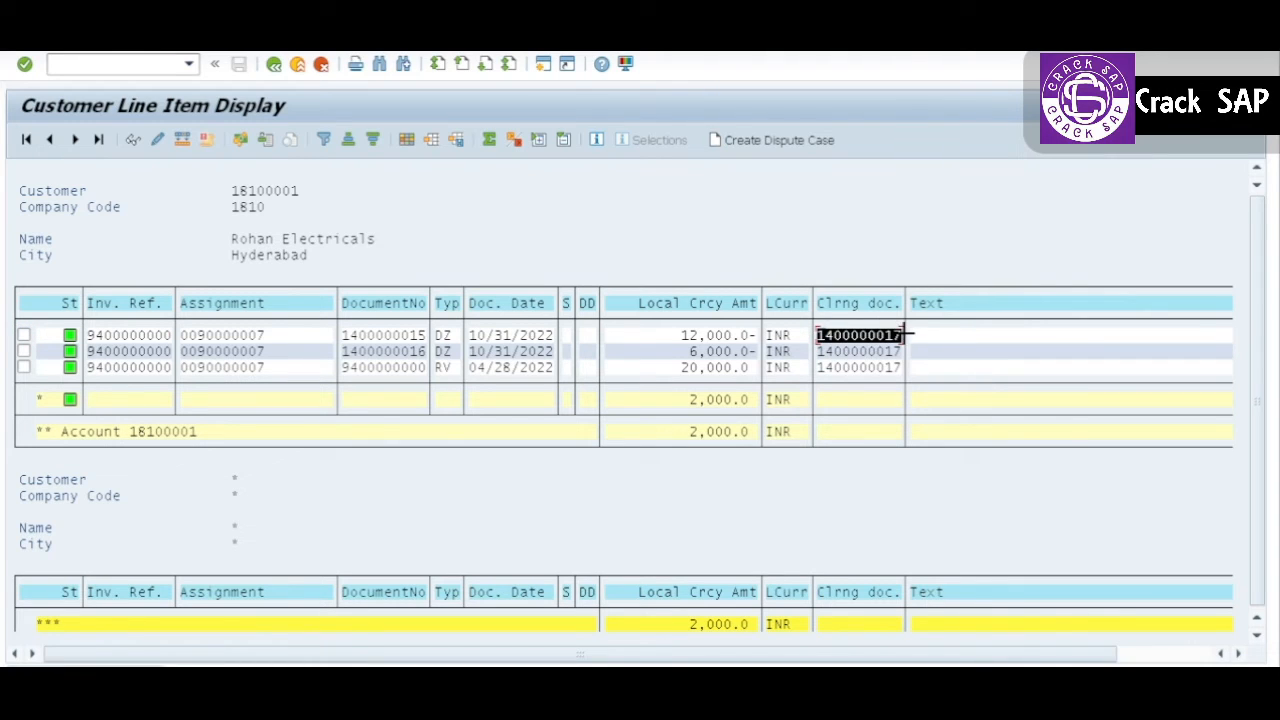
key("ctrl+c")
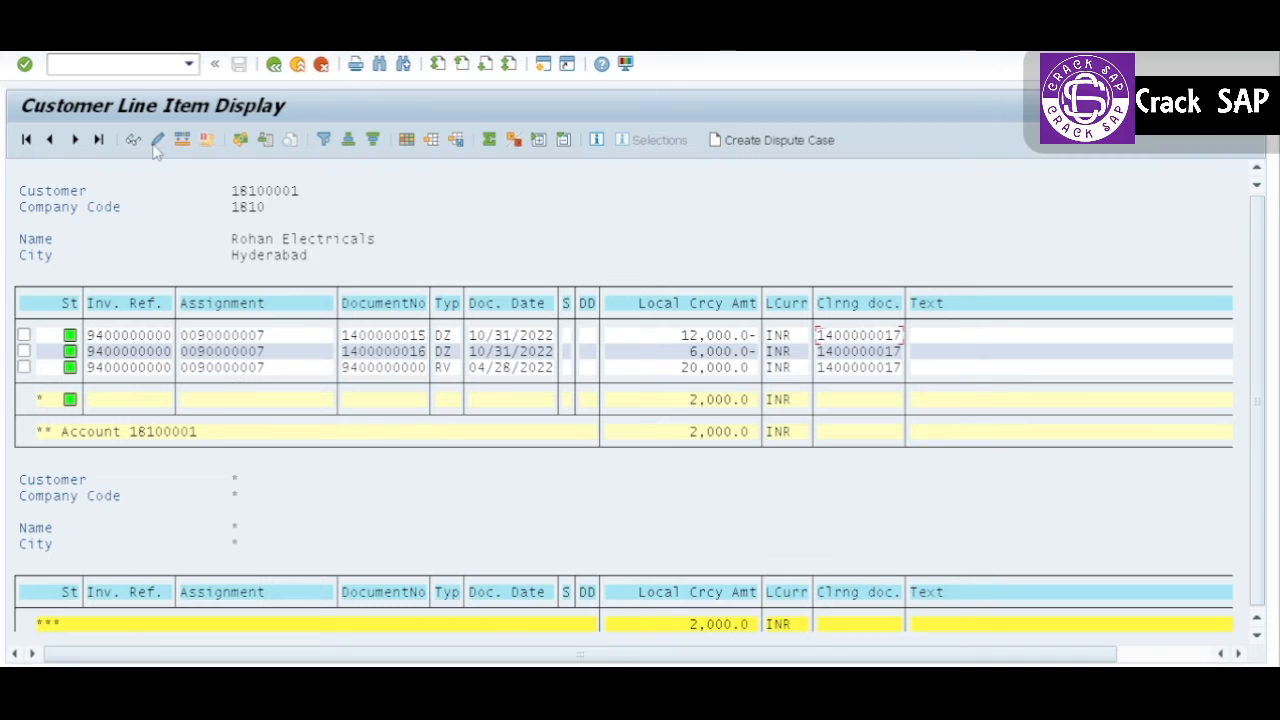
Step: Leave the filtered list, restart the Customer Line Item Display and list the same customer's cleared items
left_click(273, 64)
left_click(273, 64)
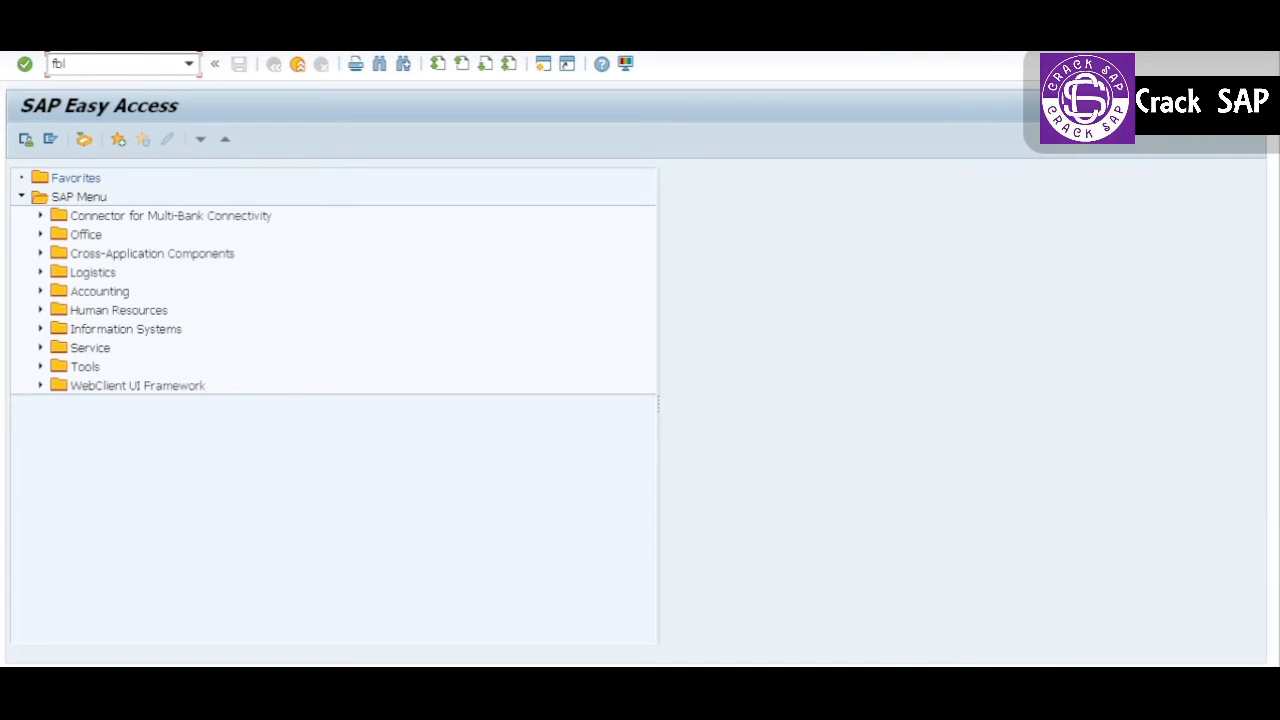
key("Return")
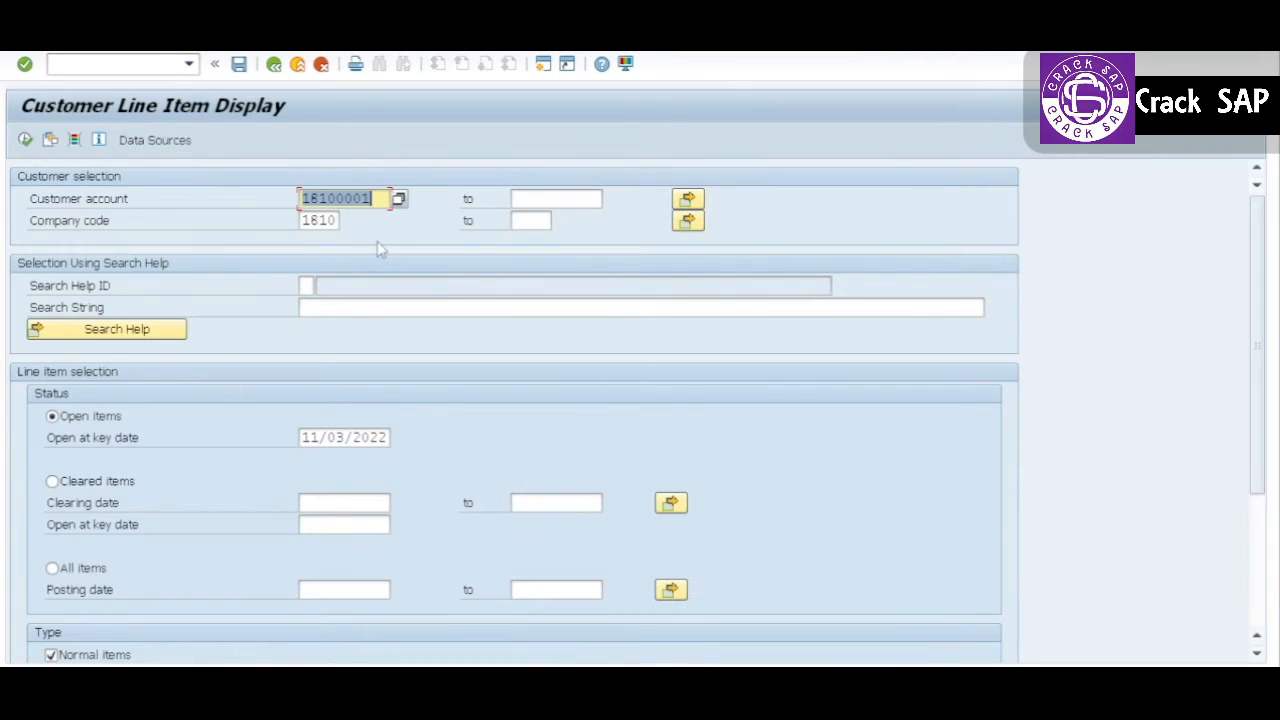
left_click(58, 482)
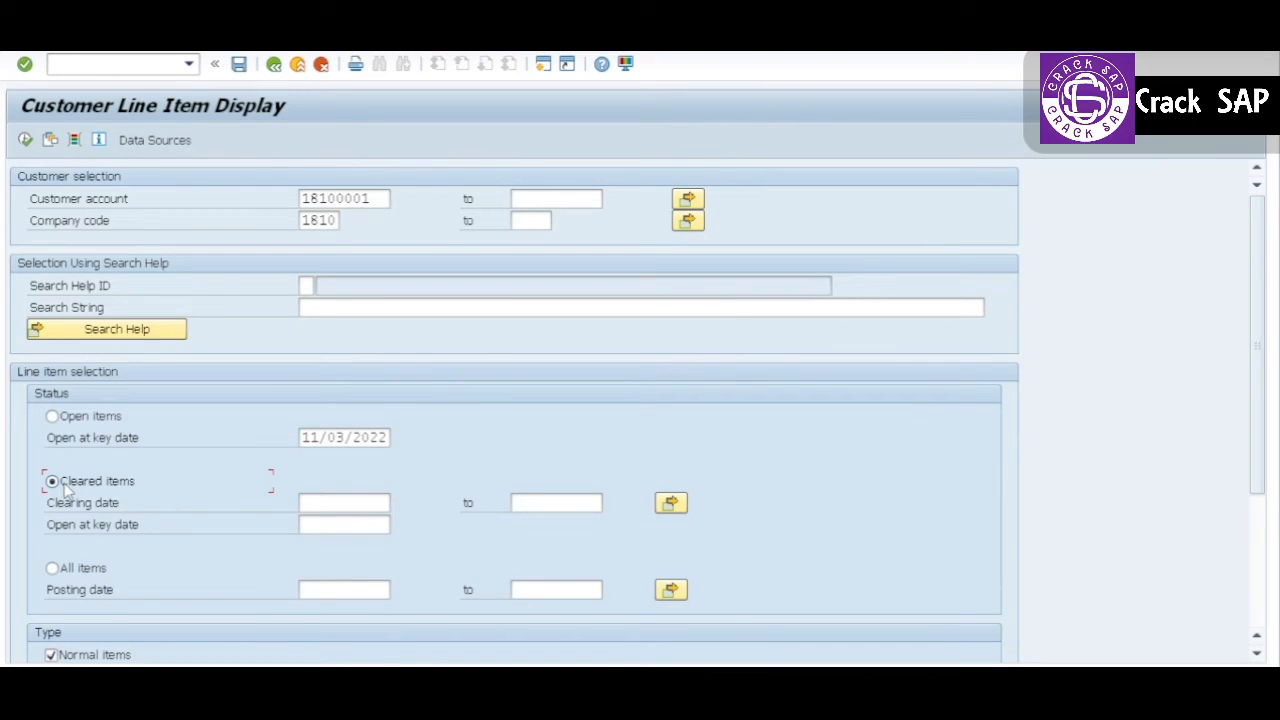
left_click(25, 140)
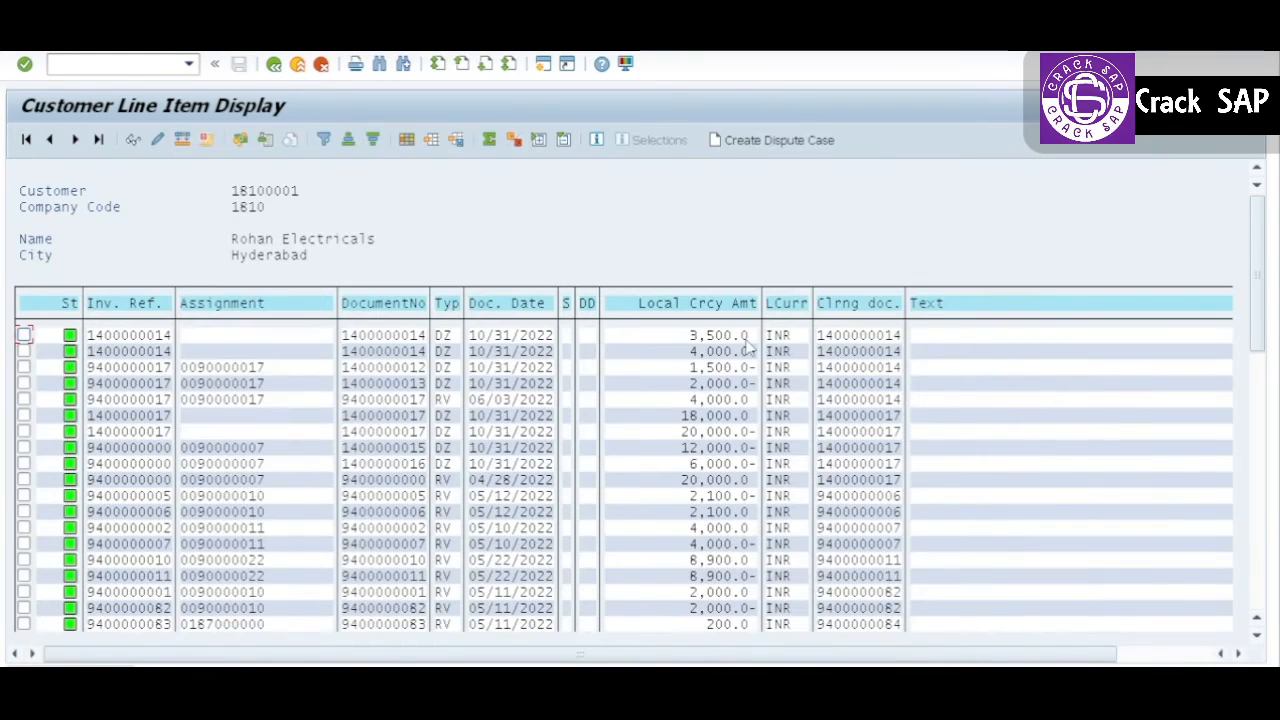
left_click(860, 303)
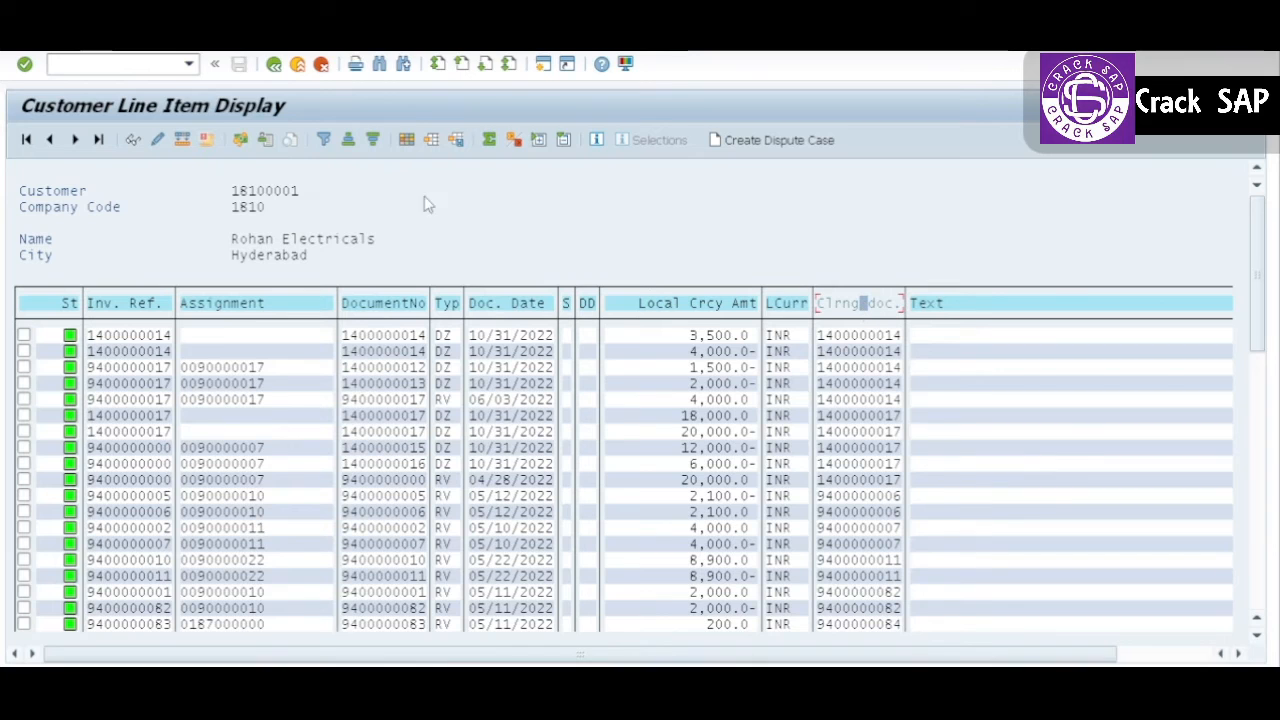
left_click(323, 140)
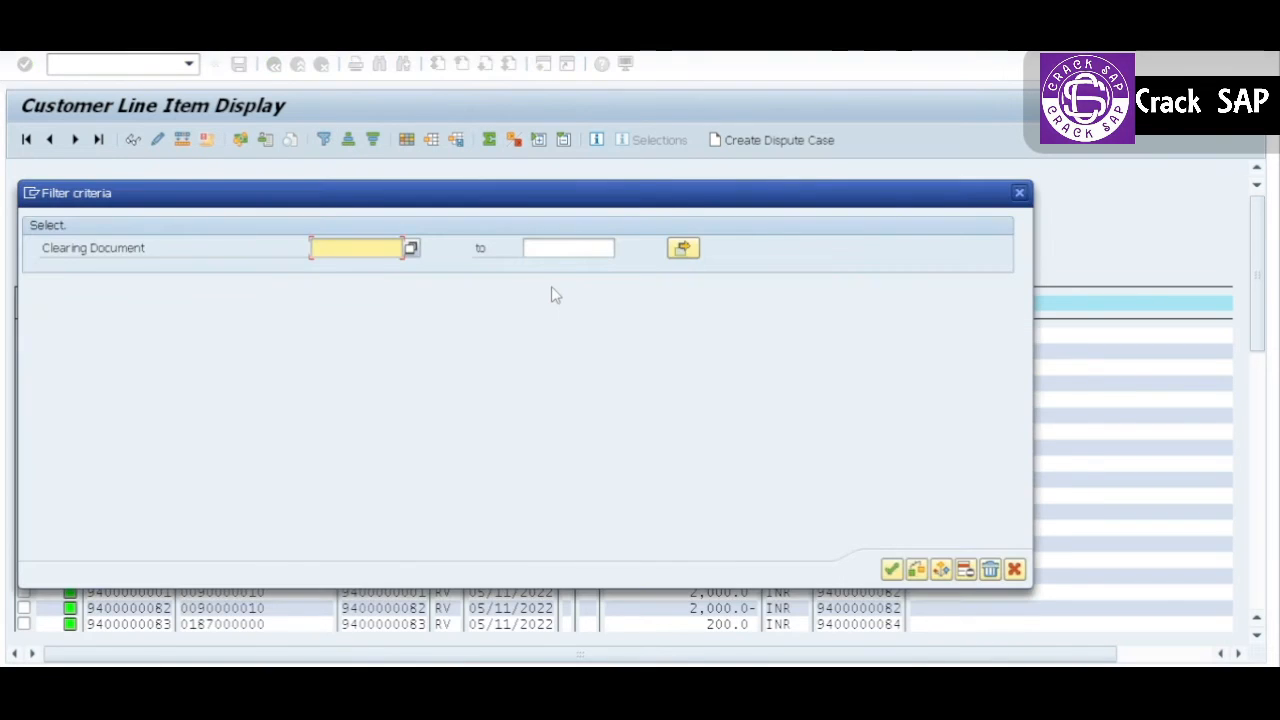
key("ctrl+v")
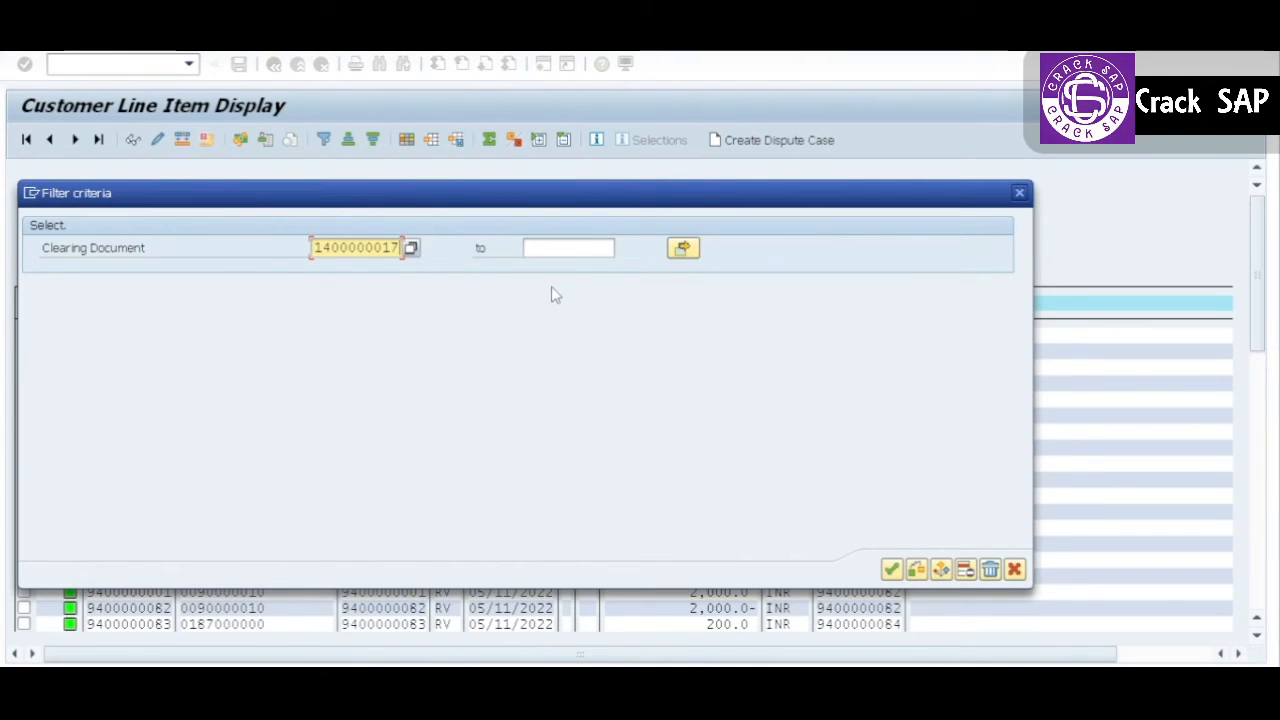
left_click(891, 569)
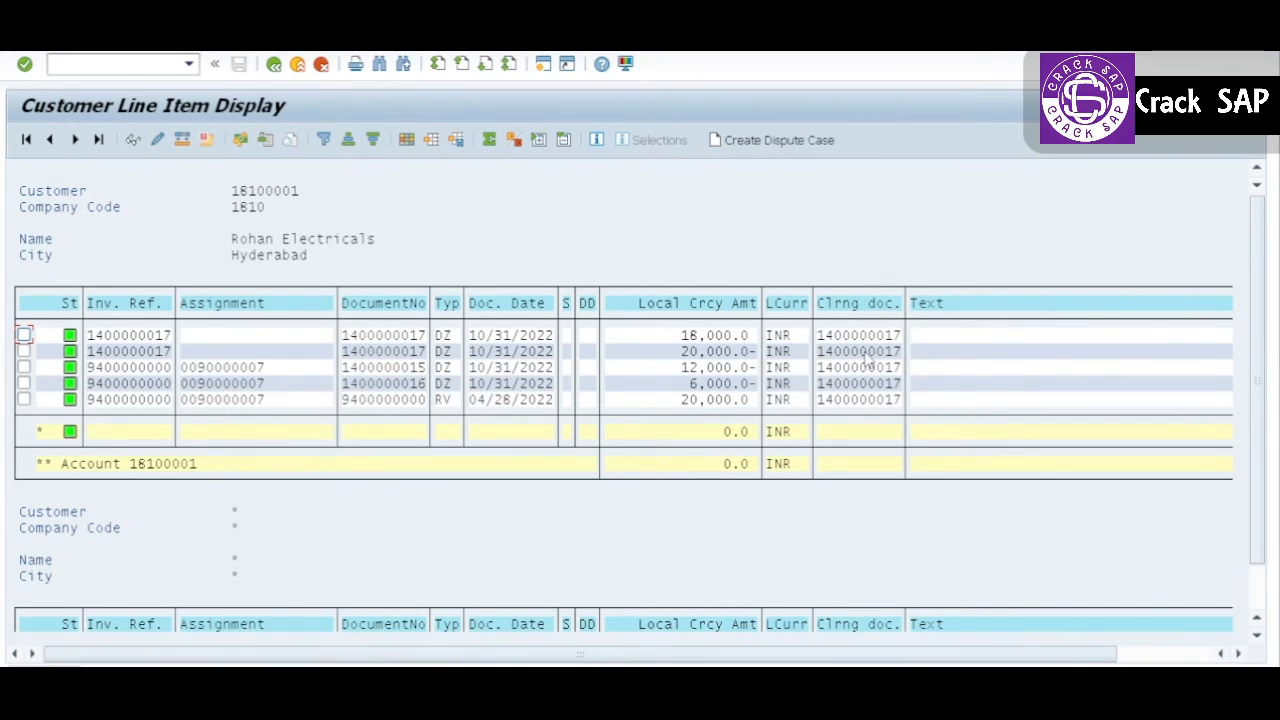
left_click(742, 435)
double_click(866, 400)
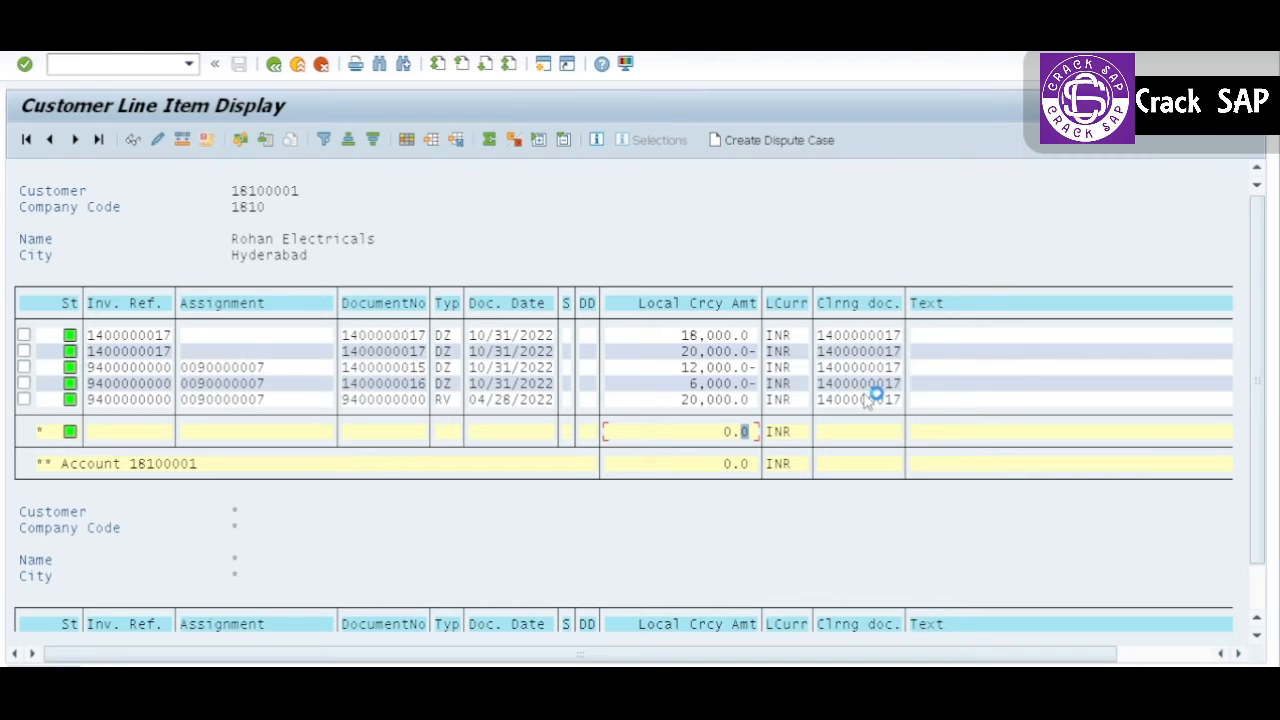